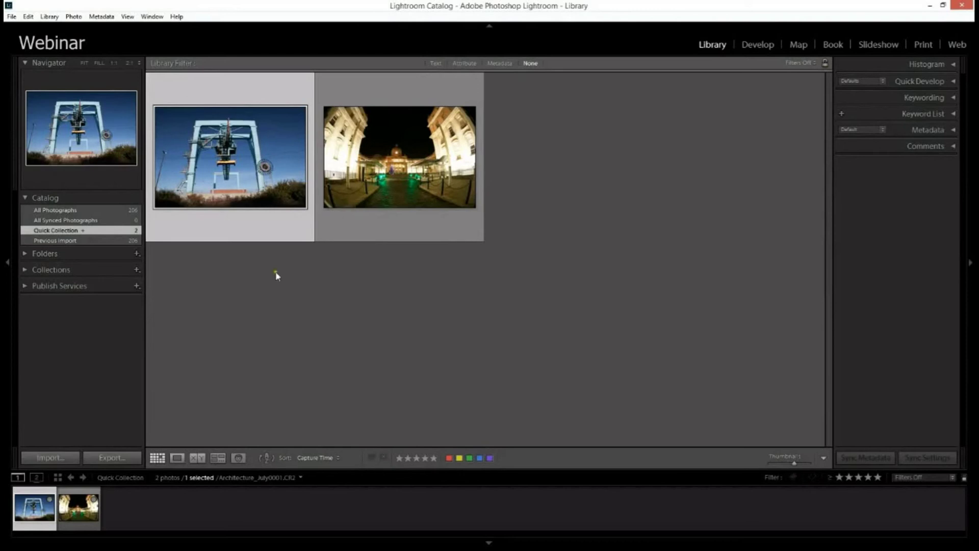
Open the crane photo Architecture_July0001.CR2 in the Develop module and view it briefly with the surrounding panels hidden.
mouse_move(456, 143)
mouse_move(296, 147)
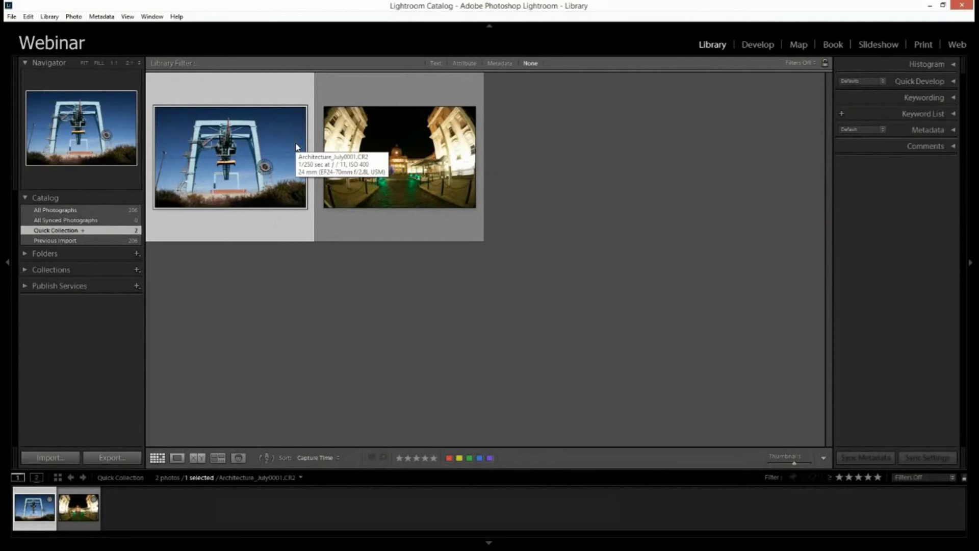
left_click(759, 45)
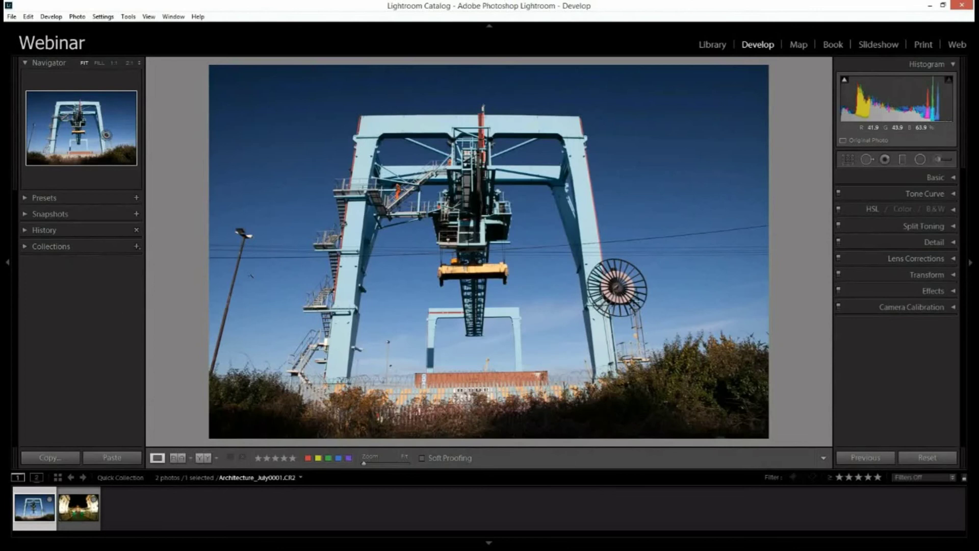
key("g")
key("d")
key("shift+Tab")
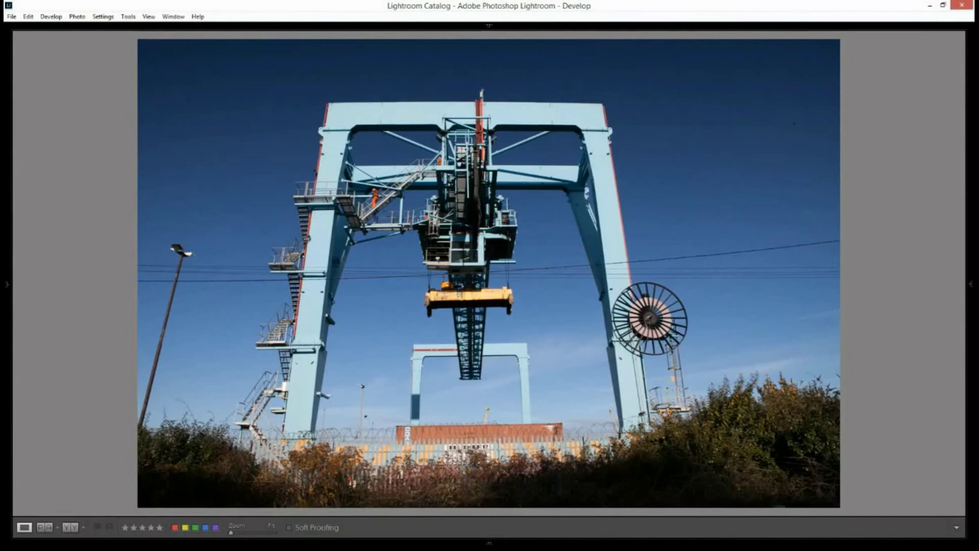
key("shift+Tab")
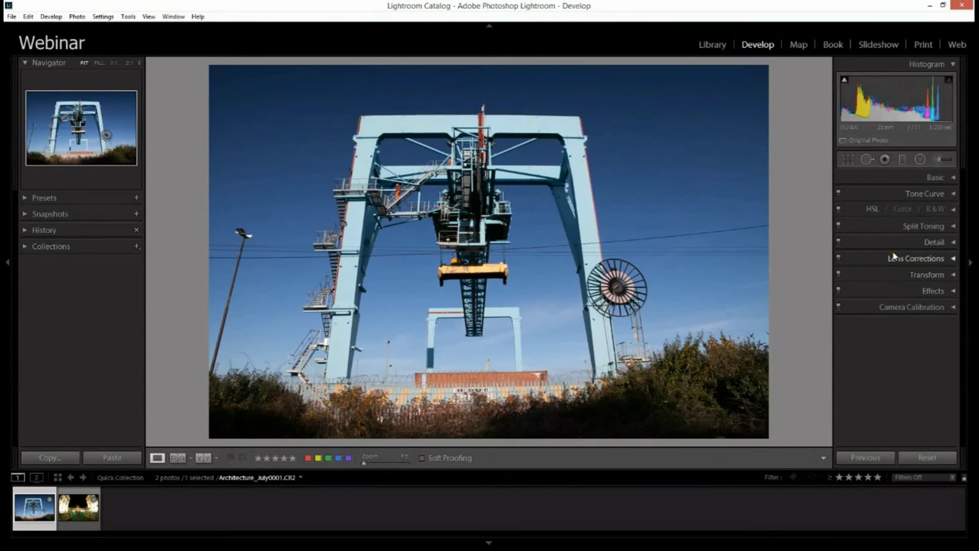
Enable Remove Chromatic Aberration and Enable Profile Corrections for the crane photo in Lens Corrections.
left_click(913, 259)
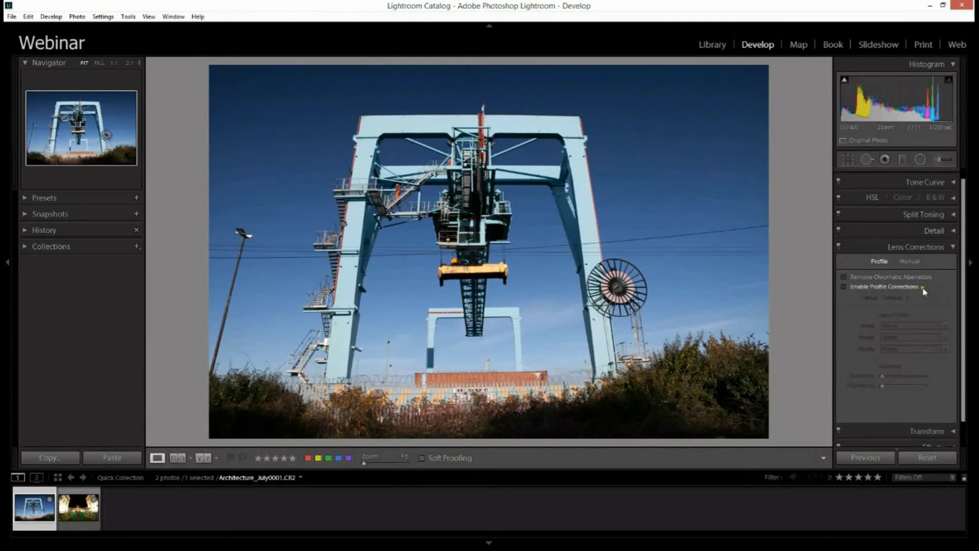
scroll(924, 290, "down", 1)
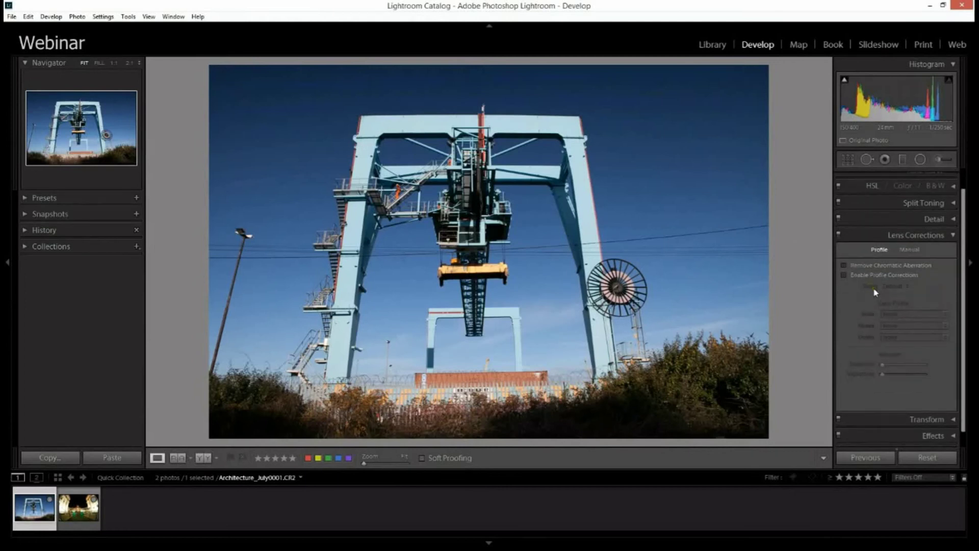
left_click(842, 276)
left_click(844, 266)
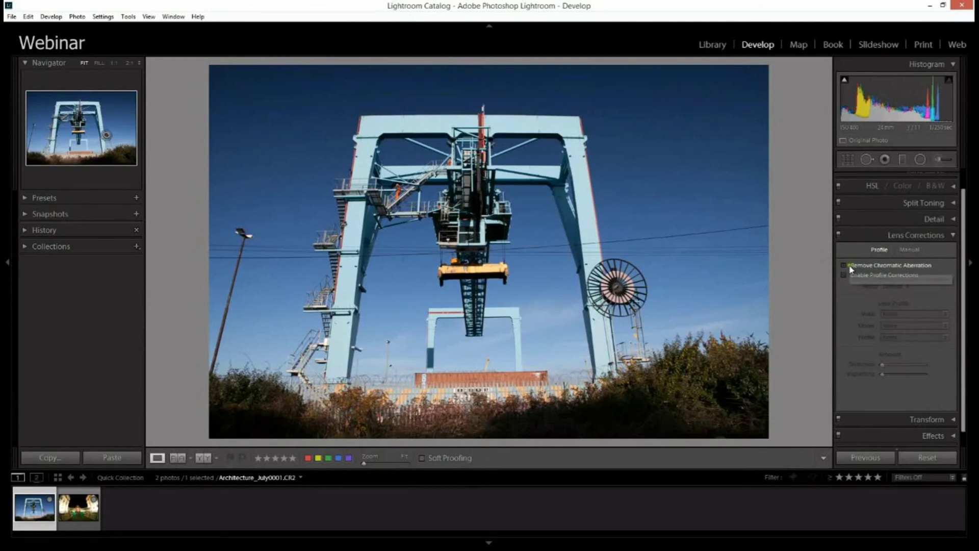
left_click(845, 266)
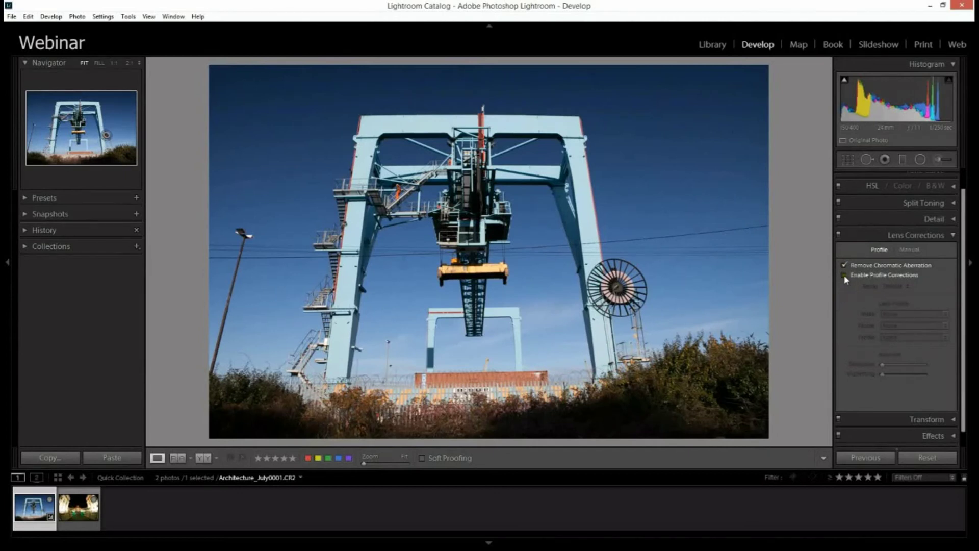
left_click(845, 275)
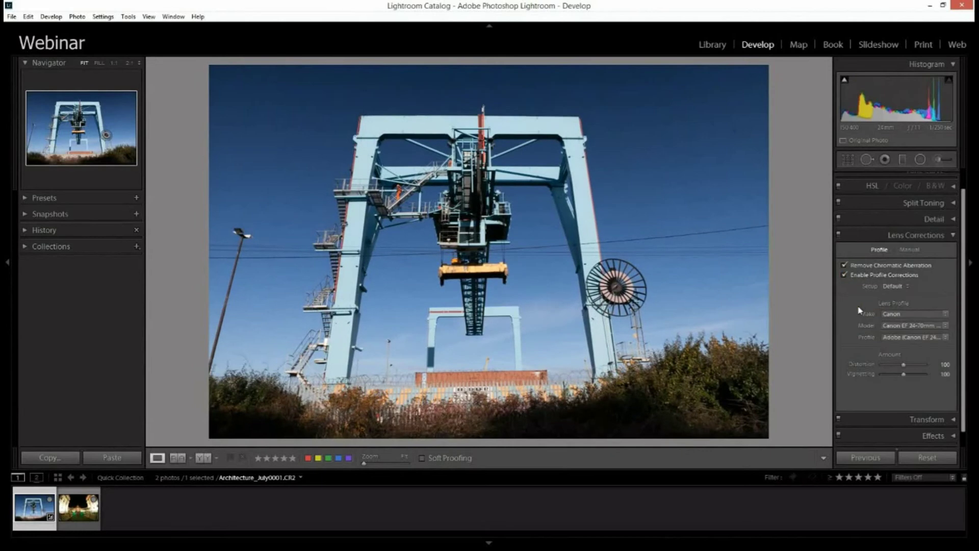
Compare the crane photo with and without lens profile corrections, leaving the profile corrections enabled.
left_click(844, 275)
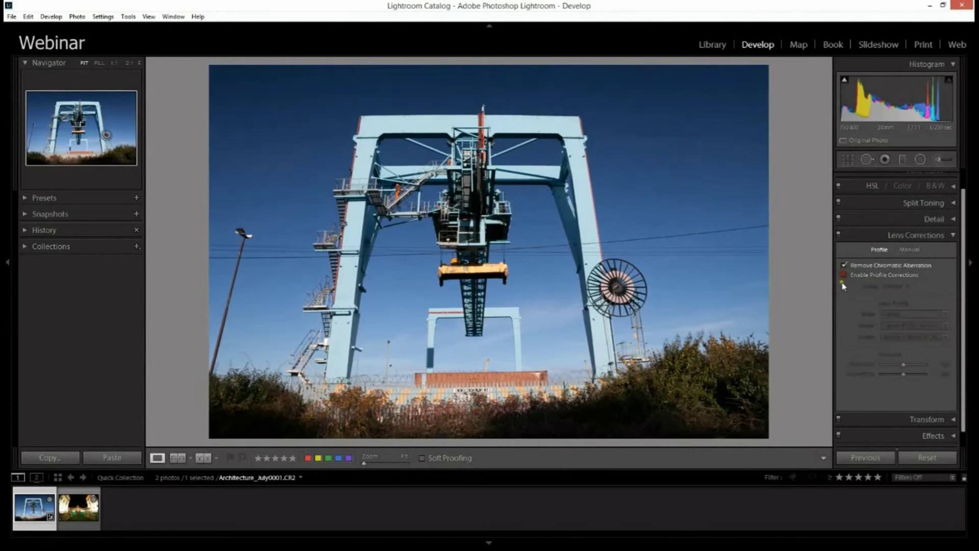
left_click(844, 275)
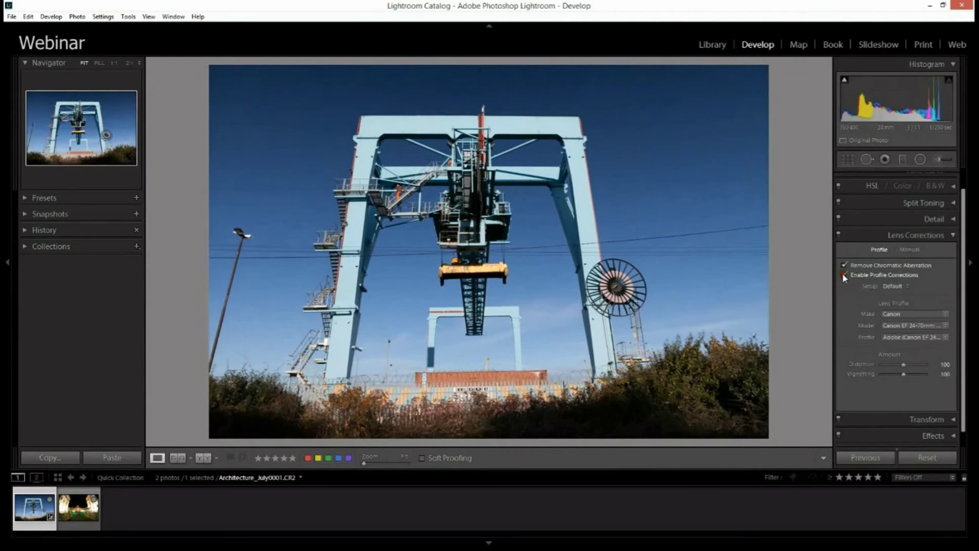
left_click(844, 275)
left_click(844, 275)
left_click(843, 275)
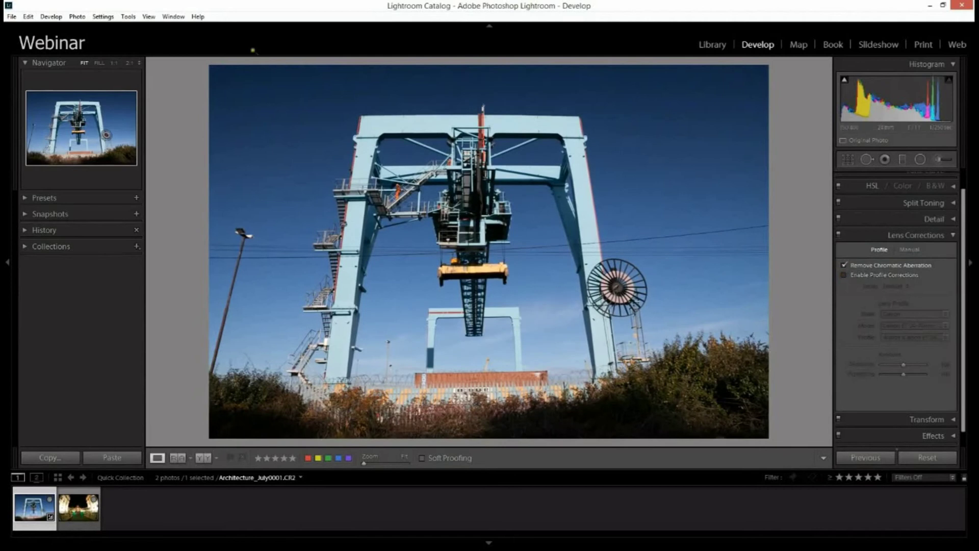
left_click(844, 275)
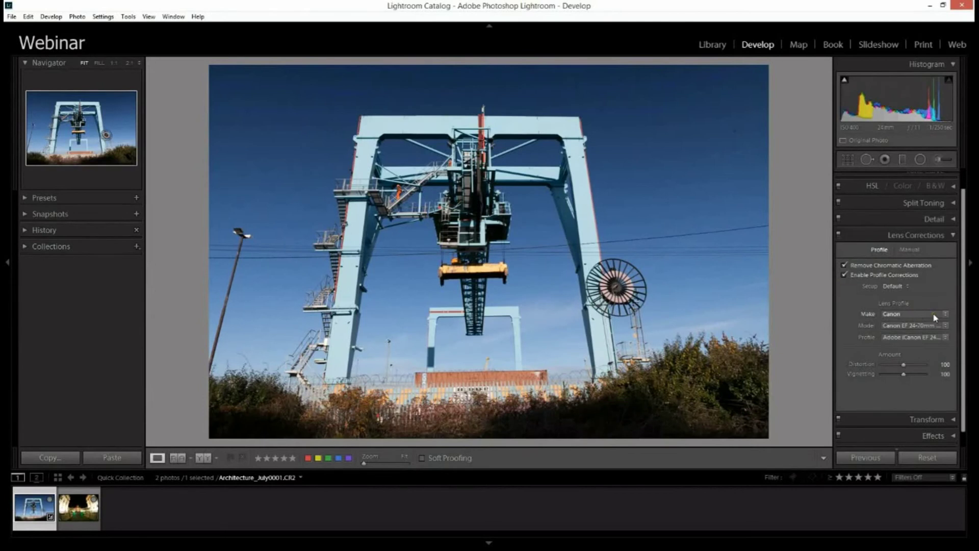
Check the available Canon lens models and widen the adjustment panel so the full lens names fit.
left_click(895, 327)
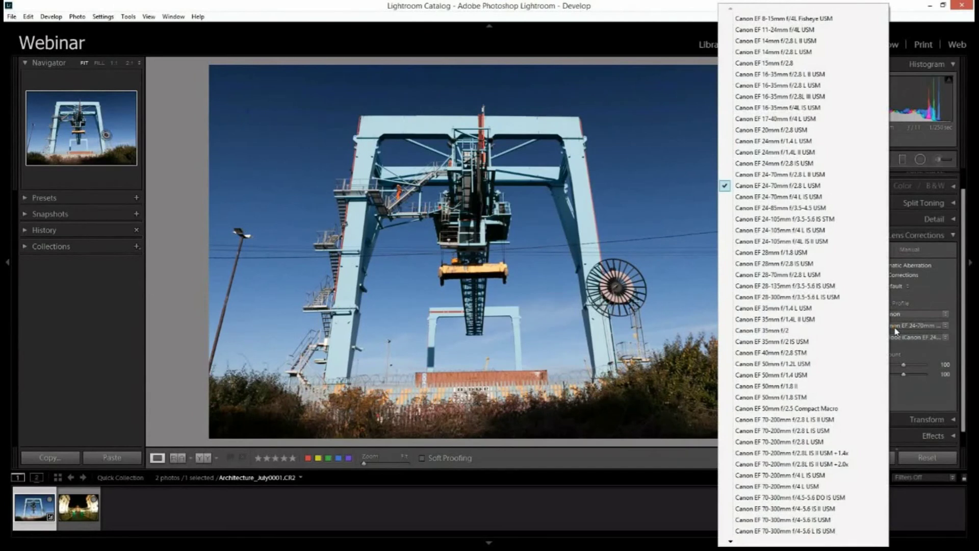
left_click(909, 327)
left_click(913, 333)
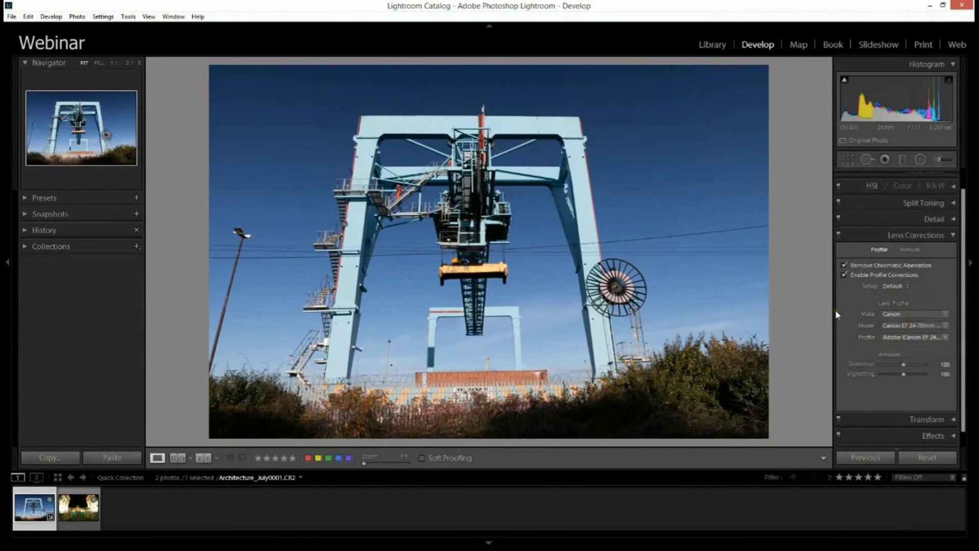
left_click_drag(834, 310, 780, 317)
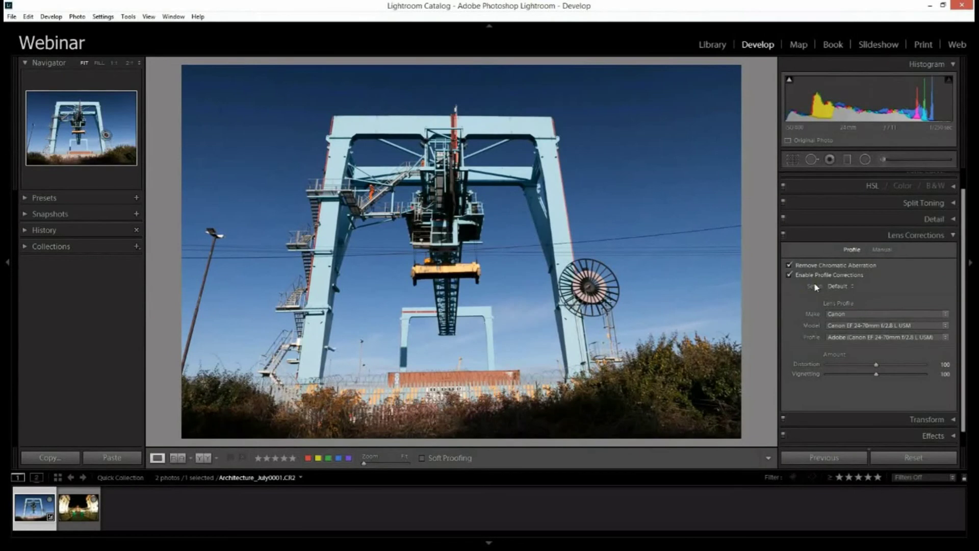
Select Canon as the lens make and Canon EF 24-70mm f/2.8 L USM as the lens profile's model.
left_click(900, 318)
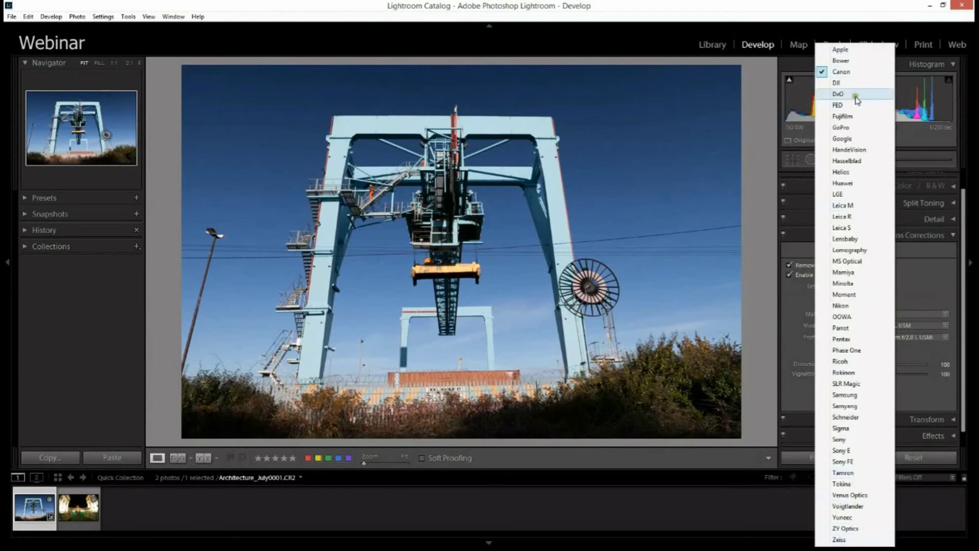
left_click(849, 73)
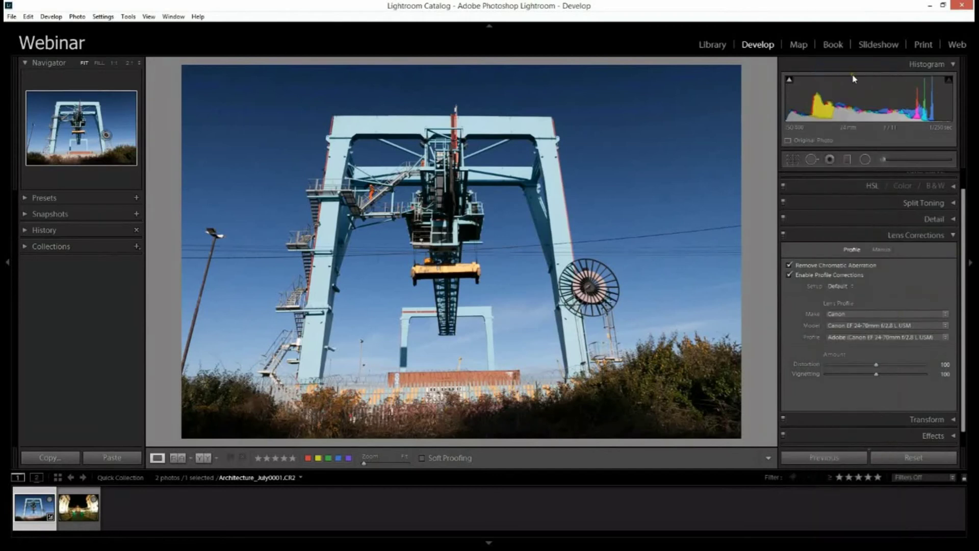
left_click(878, 326)
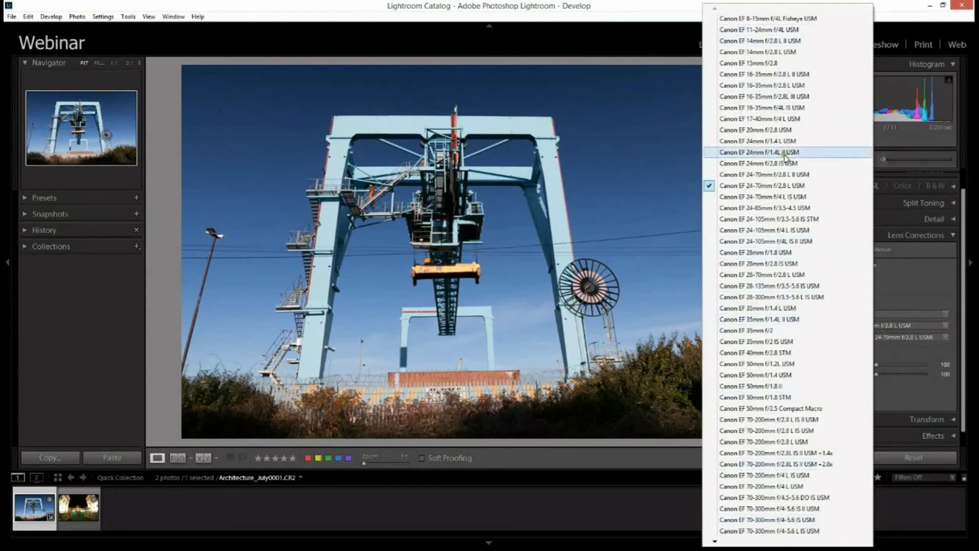
left_click(780, 187)
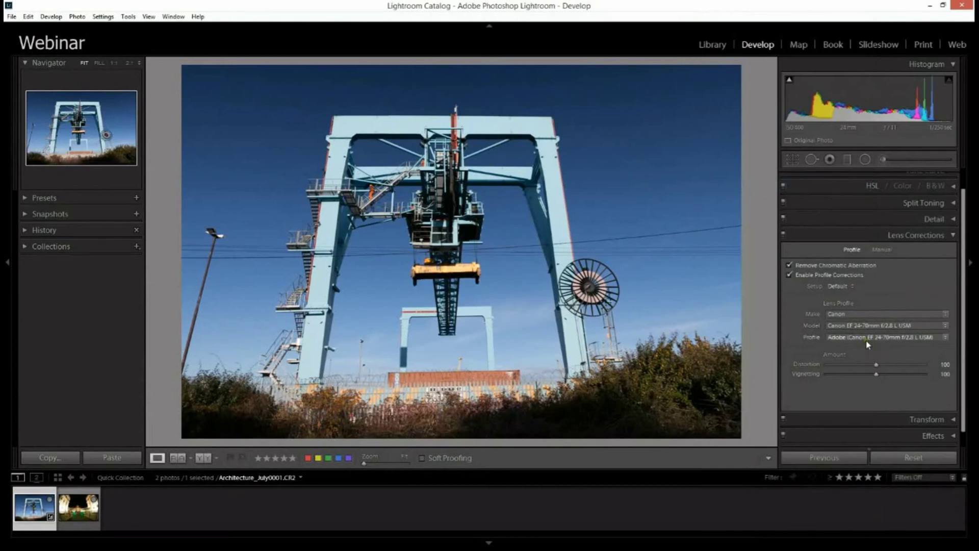
Try different distortion and vignetting amounts for the lens profile and restore both to 100.
left_click(882, 365)
left_click_drag(883, 366, 798, 384)
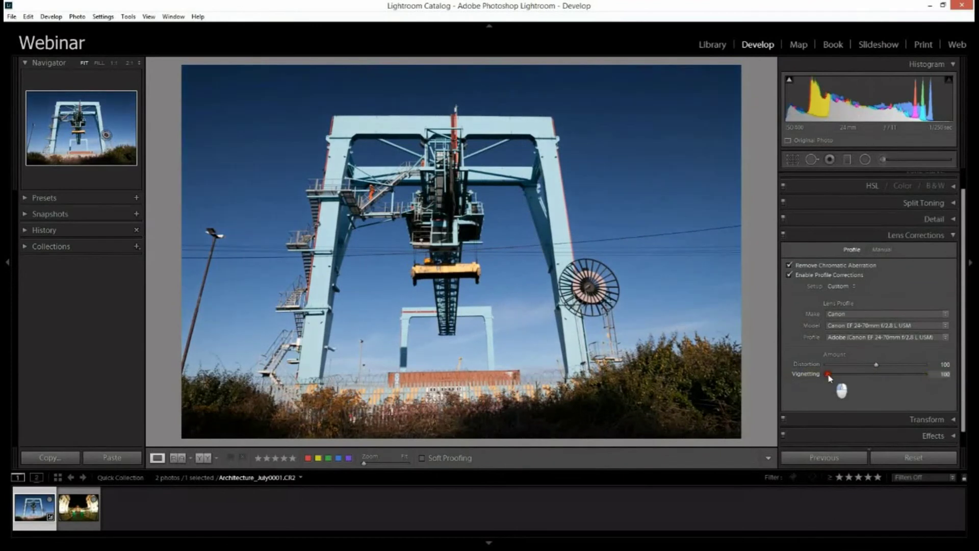
double_click(828, 375)
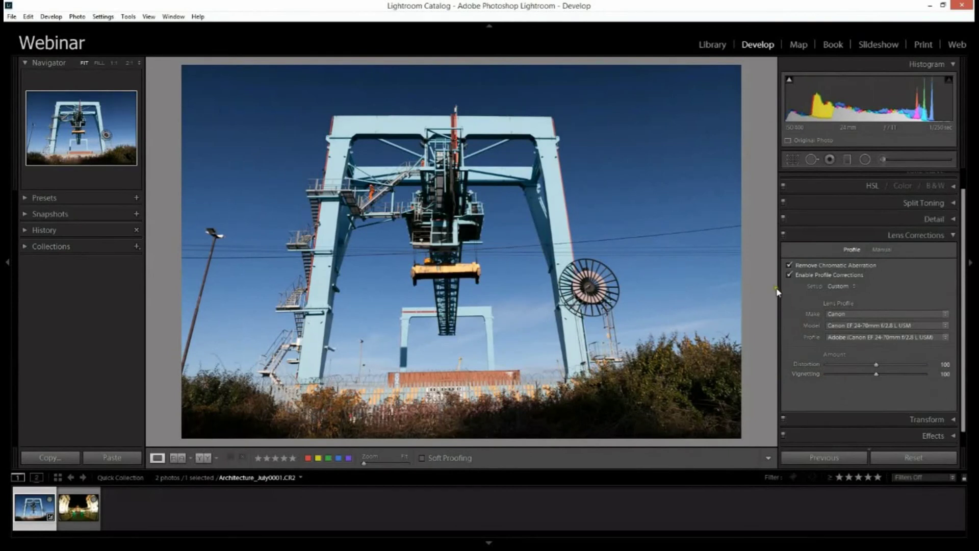
Review the manual lens correction options and open the Transform settings for the crane photo.
left_click(883, 251)
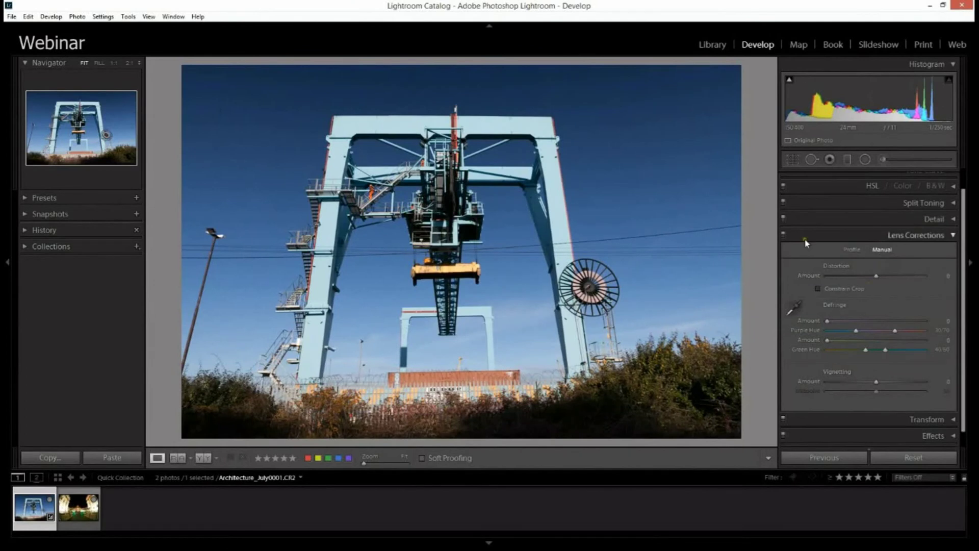
left_click(841, 240)
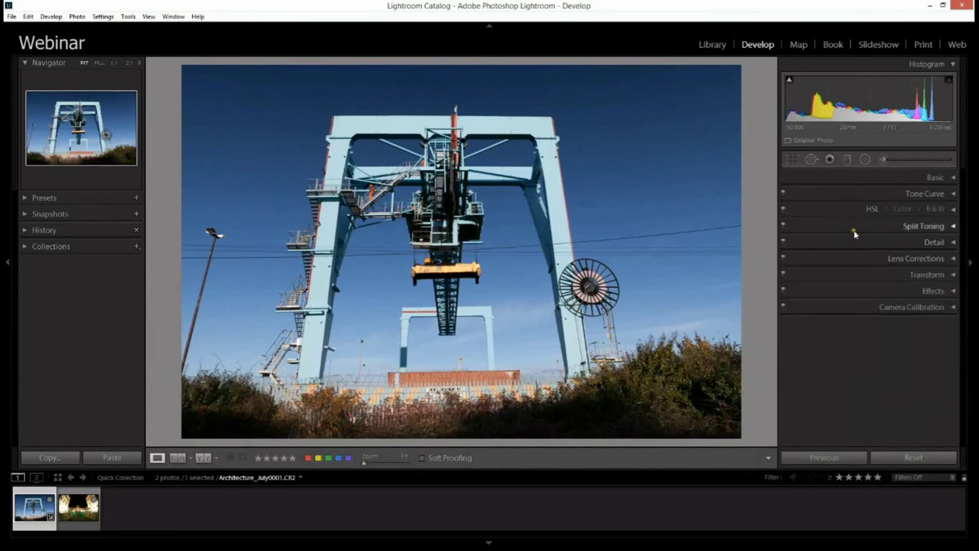
left_click(887, 275)
scroll(886, 277, "down", 2)
scroll(905, 357, "down", 1)
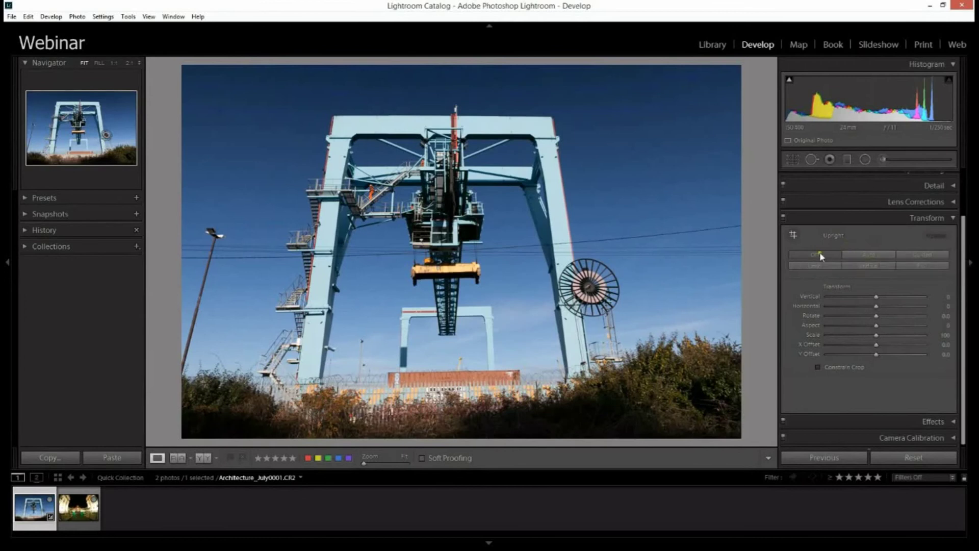
Apply the Auto Upright correction to the crane photo and compare it with Upright switched off.
left_click(861, 256)
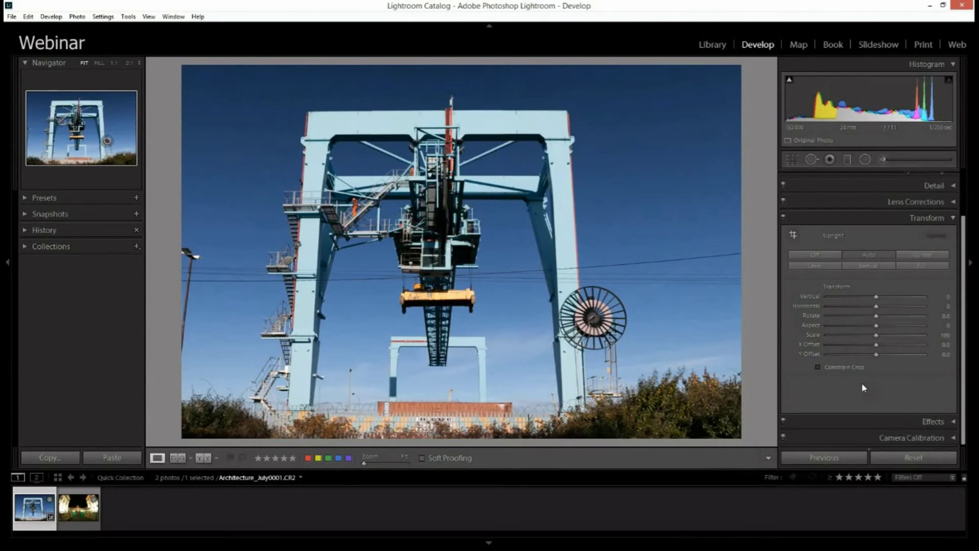
left_click(816, 256)
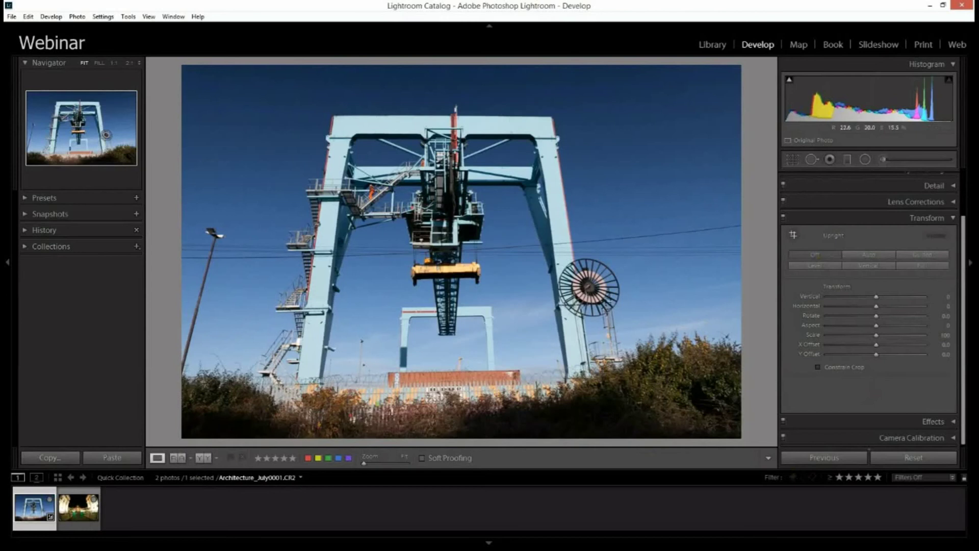
left_click(876, 257)
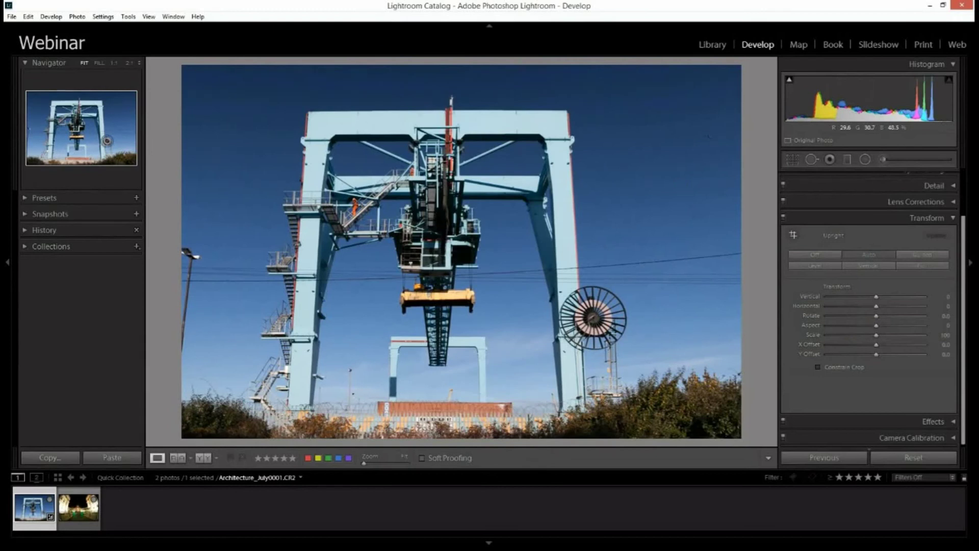
Try the Guided, Level and Vertical Upright corrections on the crane photo.
left_click(915, 256)
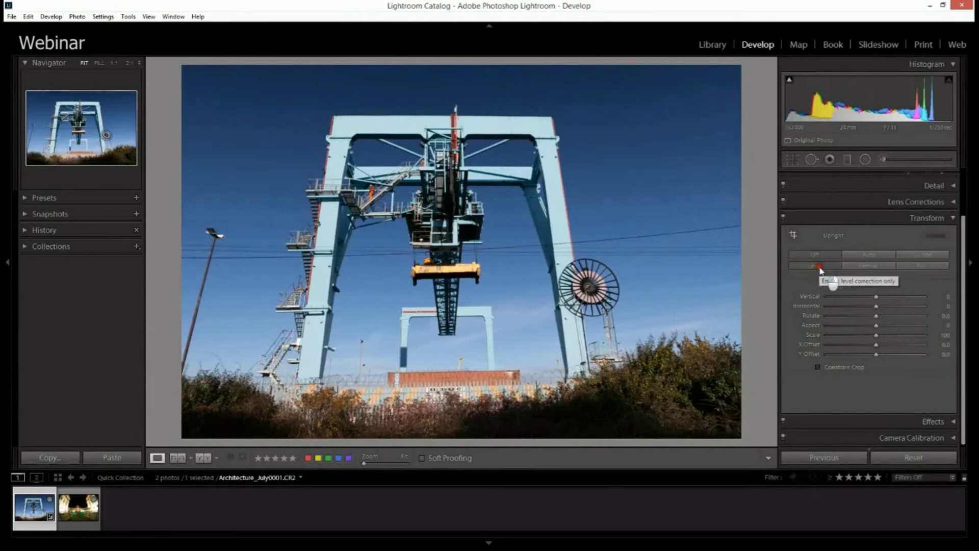
left_click(817, 266)
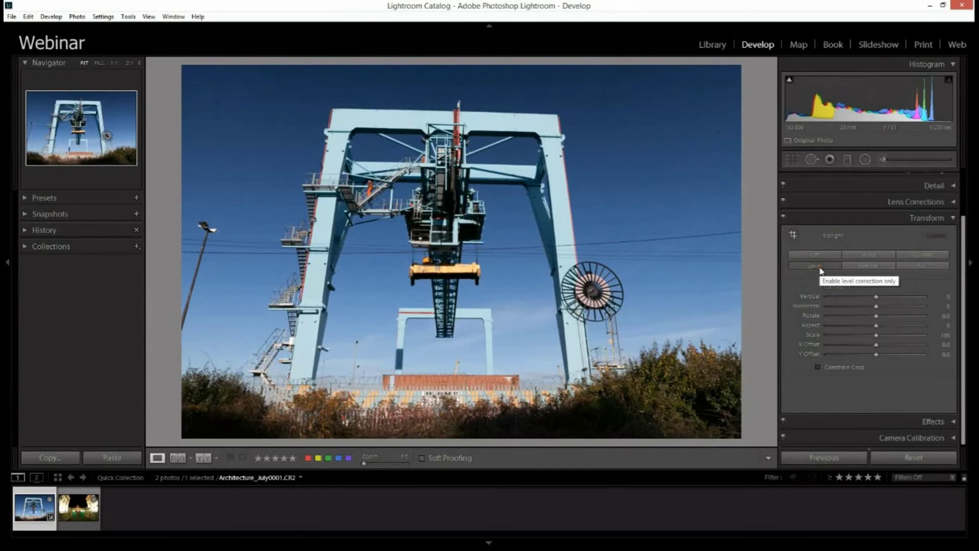
left_click(865, 266)
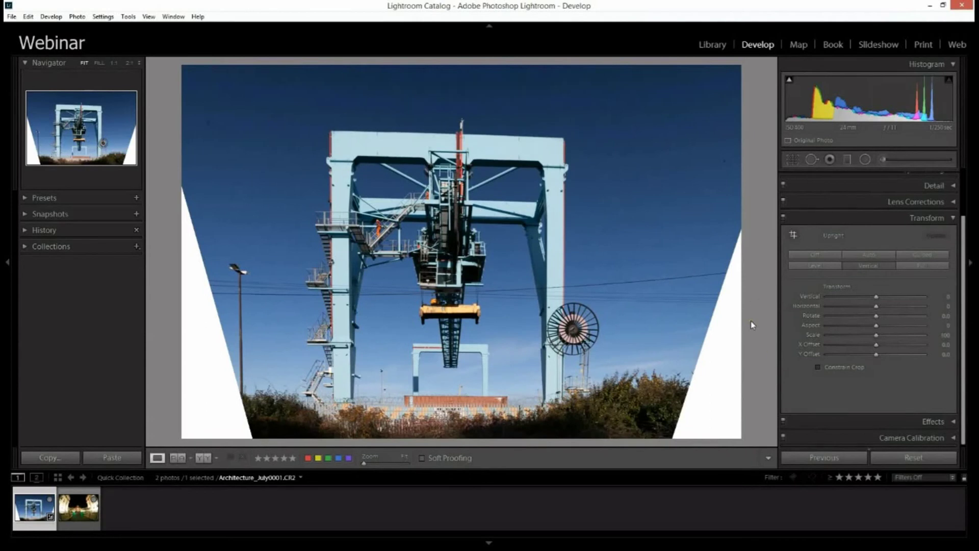
Try Constrain Crop to trim the white corners of the vertically corrected photo, and disable it.
left_click(818, 367)
left_click(819, 368)
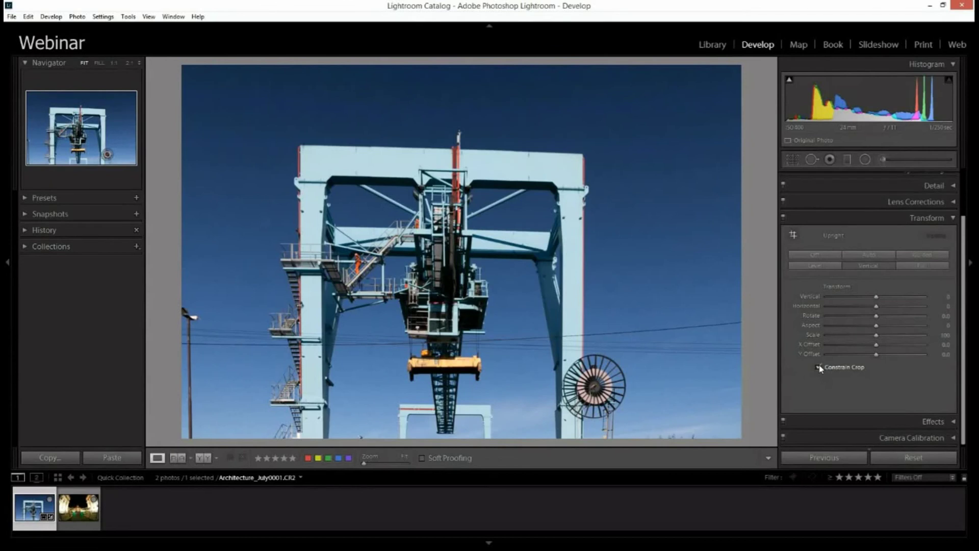
left_click(819, 367)
Switch the Upright correction to Off and inspect the crane's yellow lifting beam at 1:1.
left_click(819, 267)
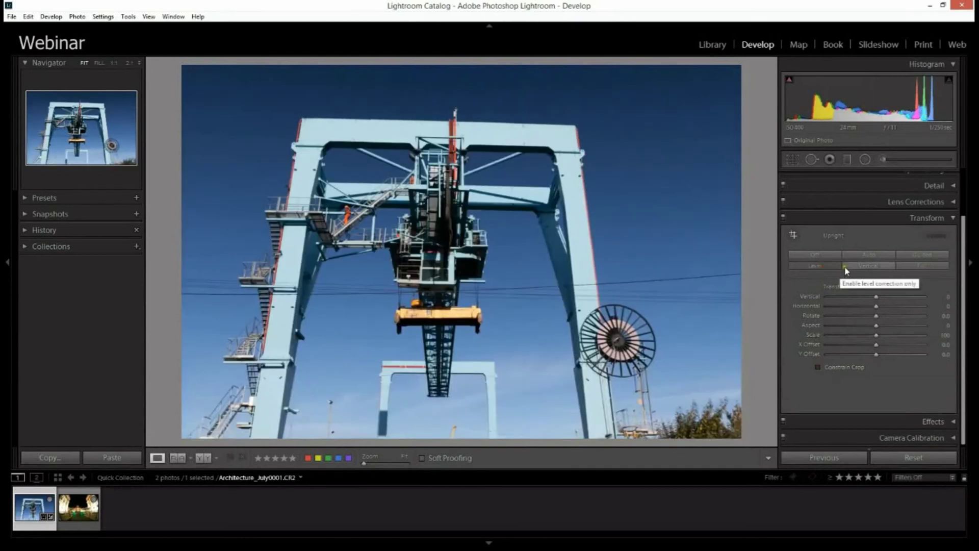
left_click(846, 266)
left_click(825, 256)
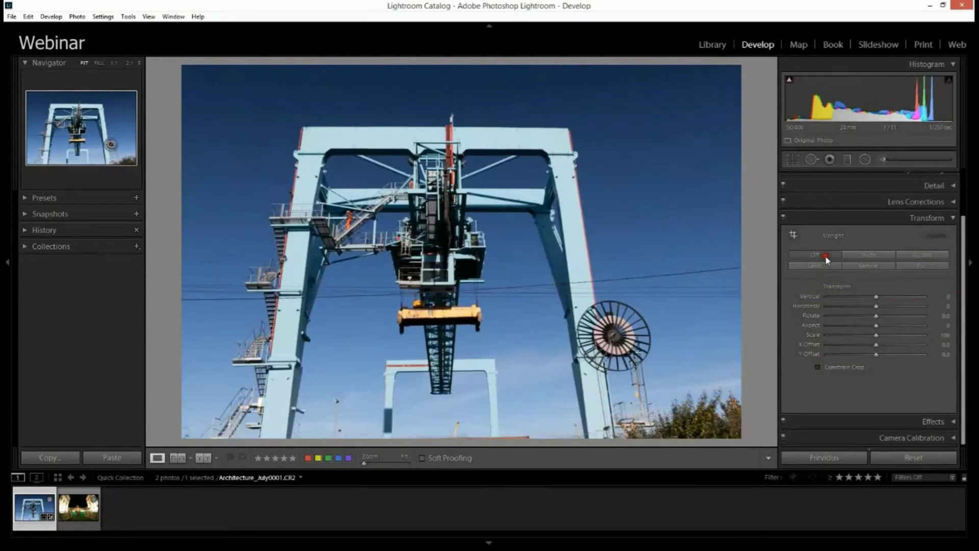
left_click(409, 353)
left_click(406, 350)
left_click(401, 346)
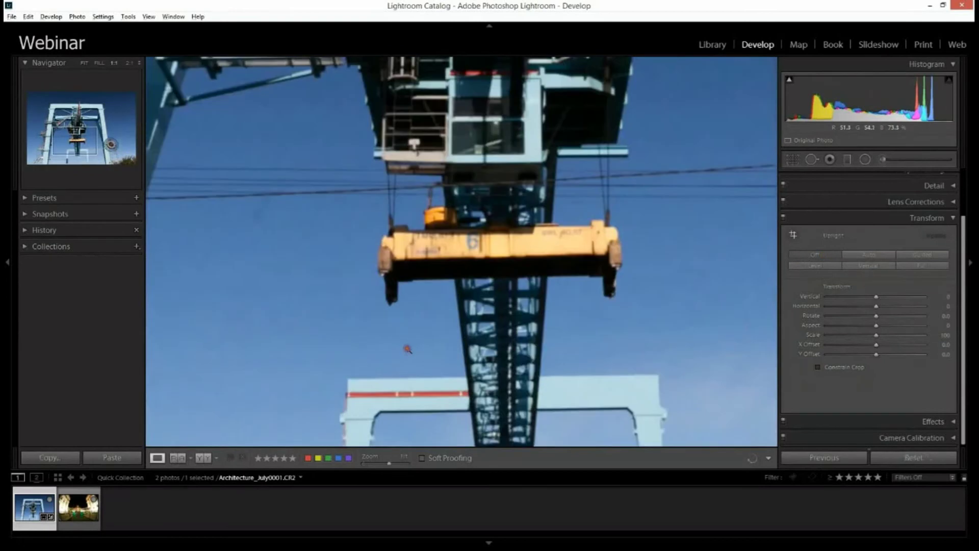
Return to the full view of the crane photo and reset its Develop adjustments.
left_click(402, 346)
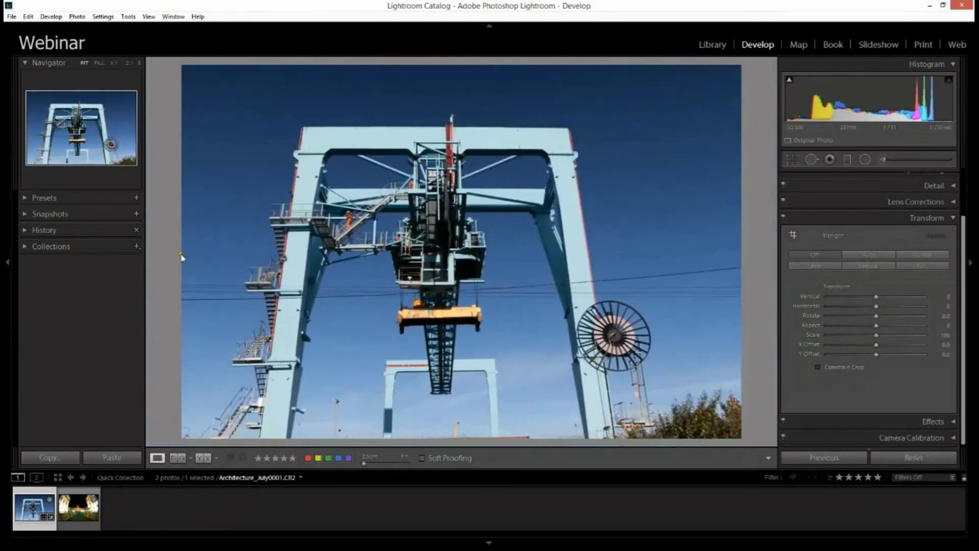
left_click(911, 458)
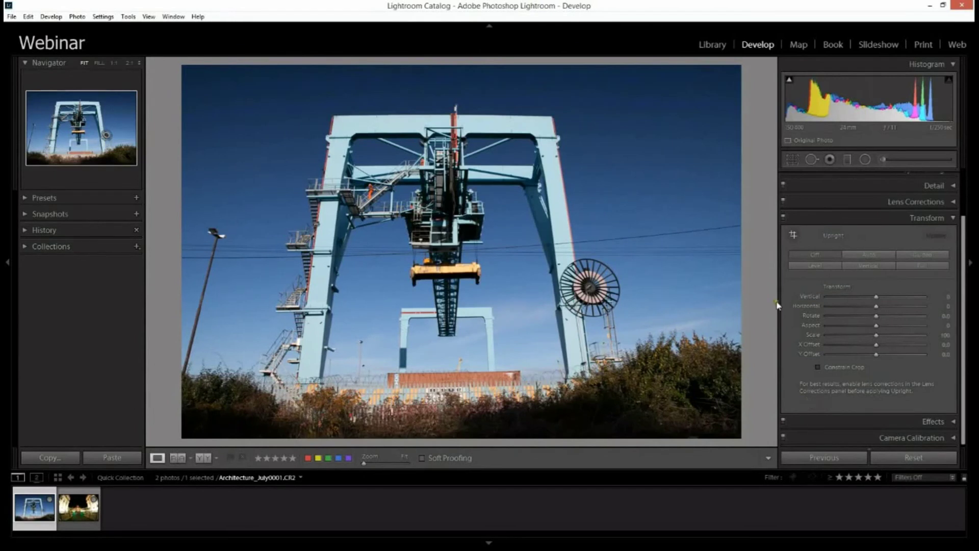
Try the Vertical Upright correction with Constrain Crop on the crane photo, and reset all its adjustments.
left_click(860, 269)
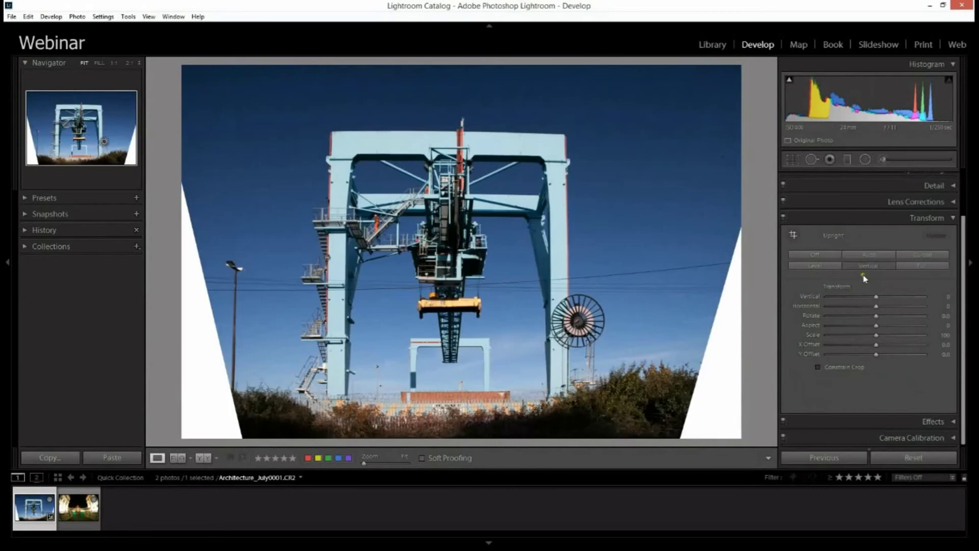
left_click(818, 367)
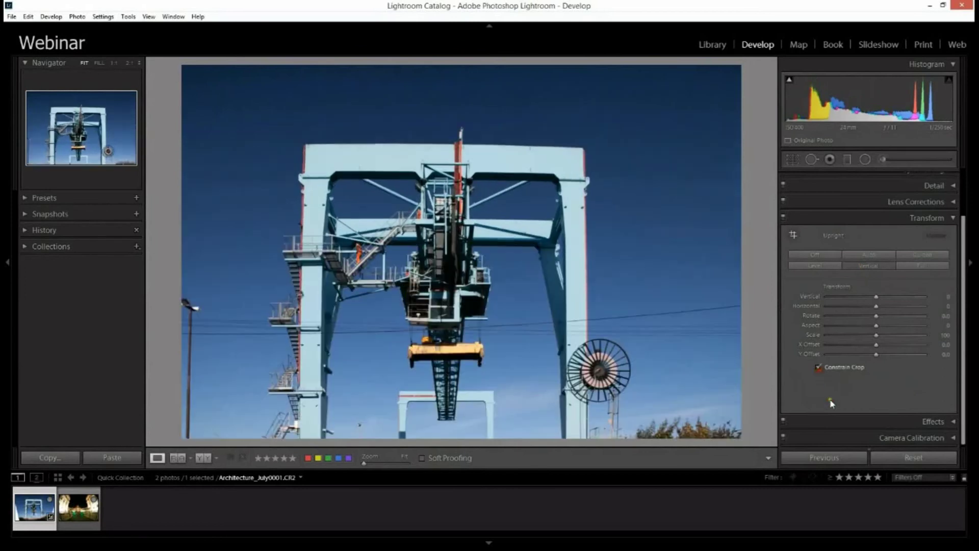
left_click(832, 268)
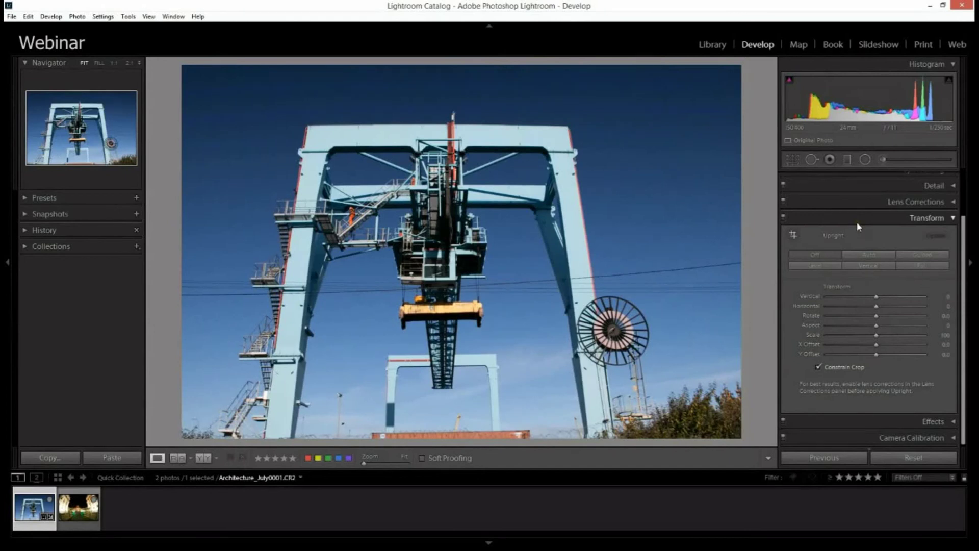
left_click(906, 457)
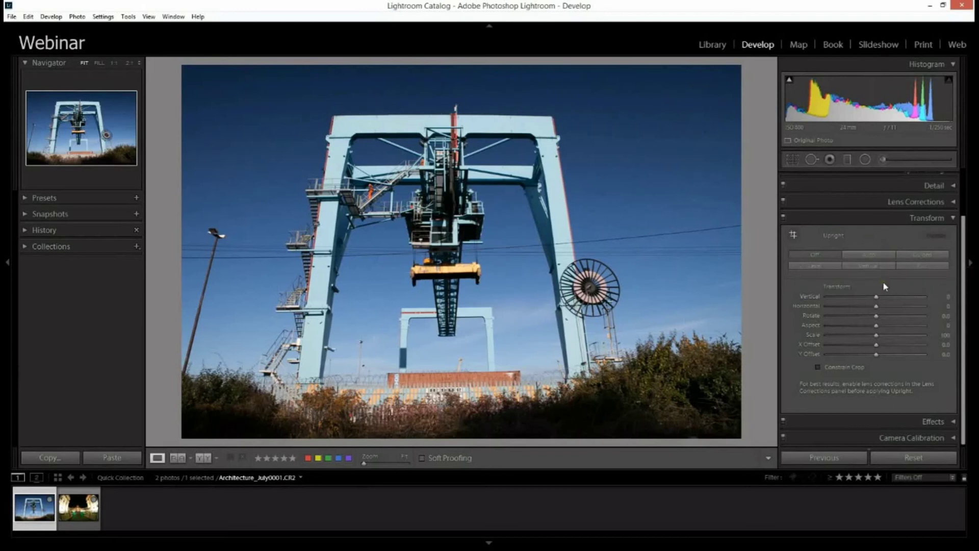
Try the manual Transform sliders with Vertical at -45 and Rotate at -0.2, and reset the crane photo.
left_click_drag(878, 298, 887, 323)
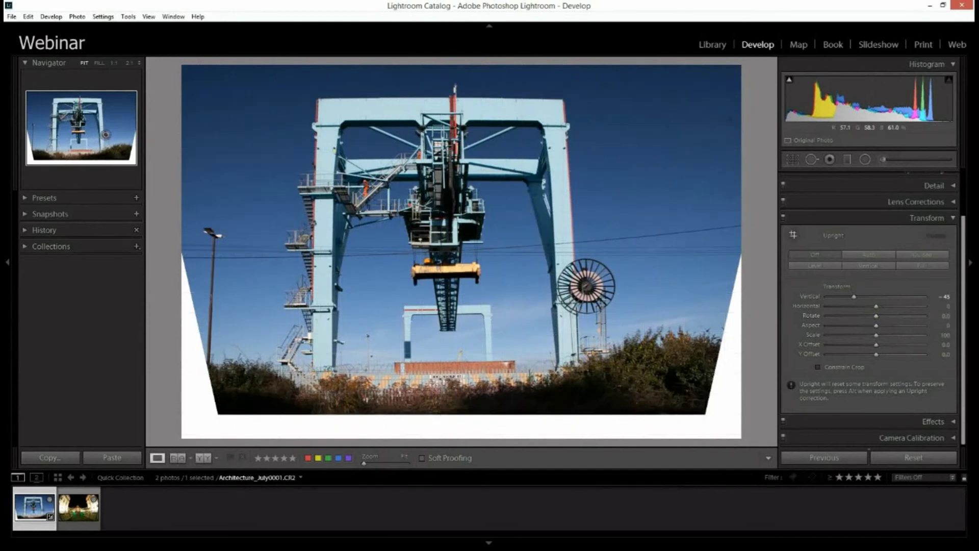
left_click_drag(876, 314, 879, 355)
double_click(888, 327)
double_click(861, 346)
double_click(879, 356)
double_click(891, 335)
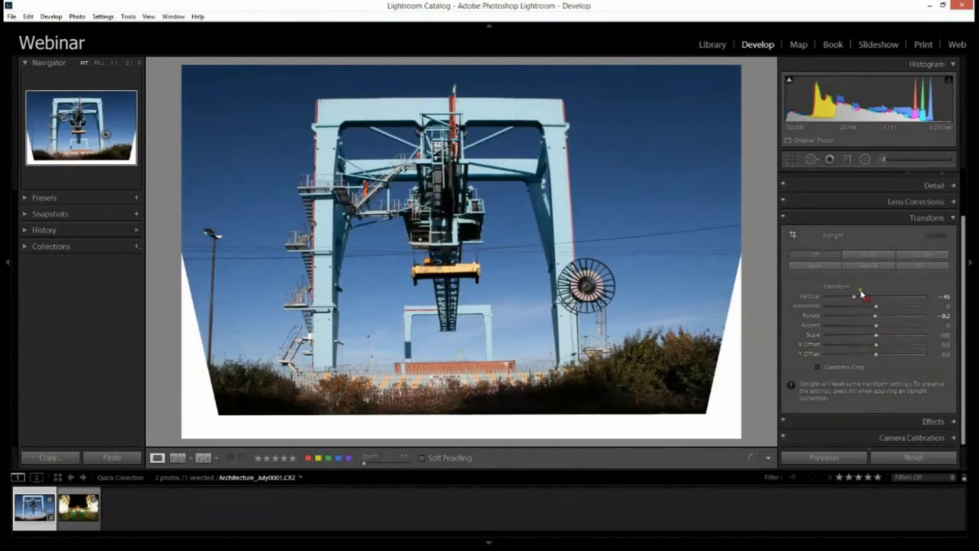
double_click(870, 304)
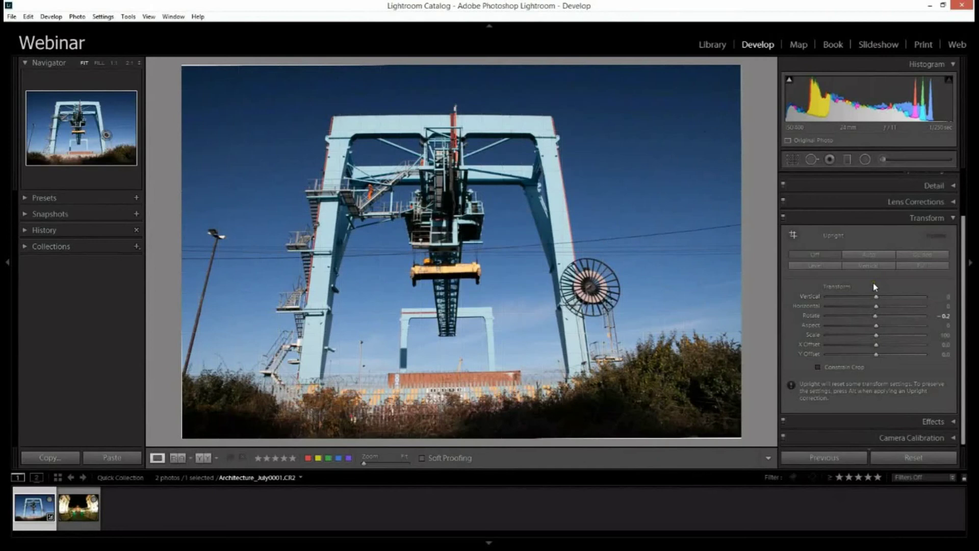
left_click(875, 296)
left_click(905, 462)
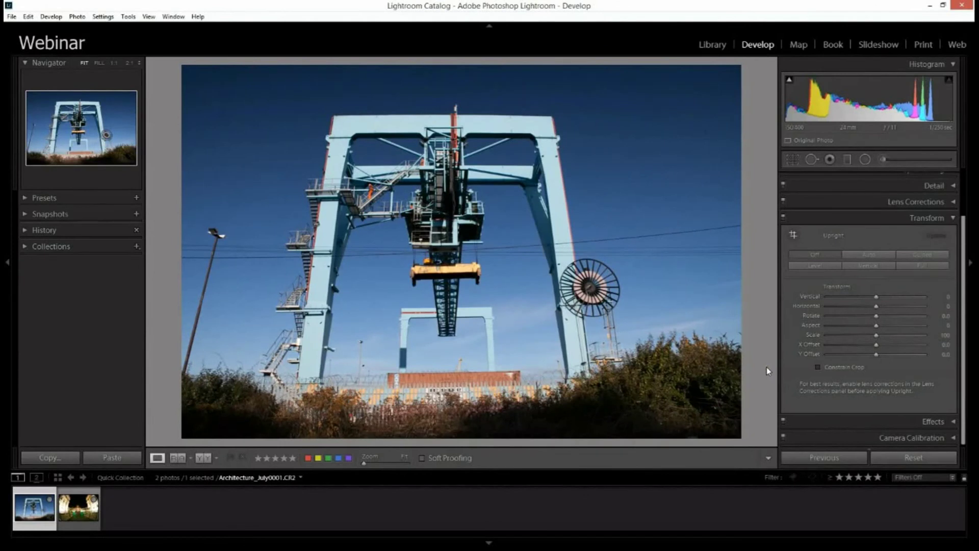
Apply a Guided Upright correction with vertical guides along both outer crane legs and a horizontal guide along the top beam.
left_click(791, 236)
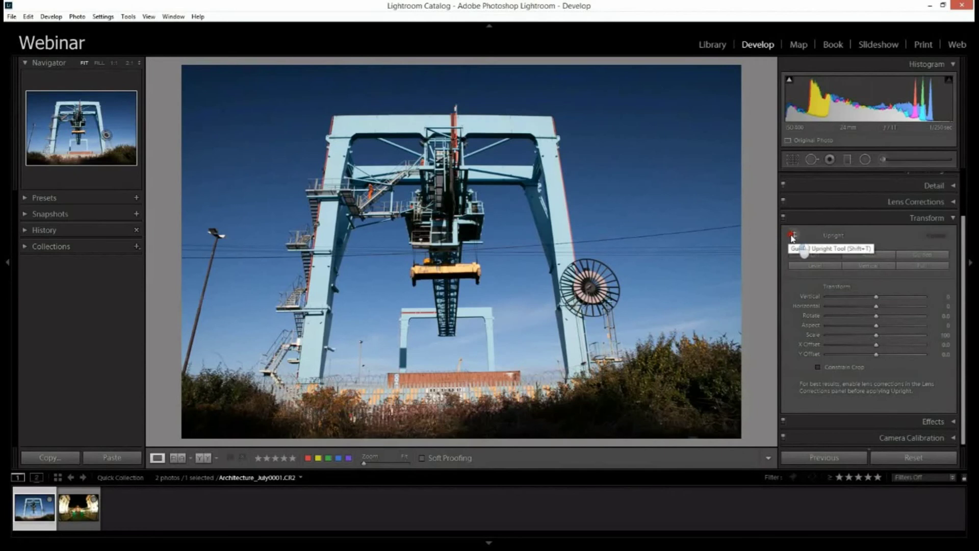
left_click(791, 236)
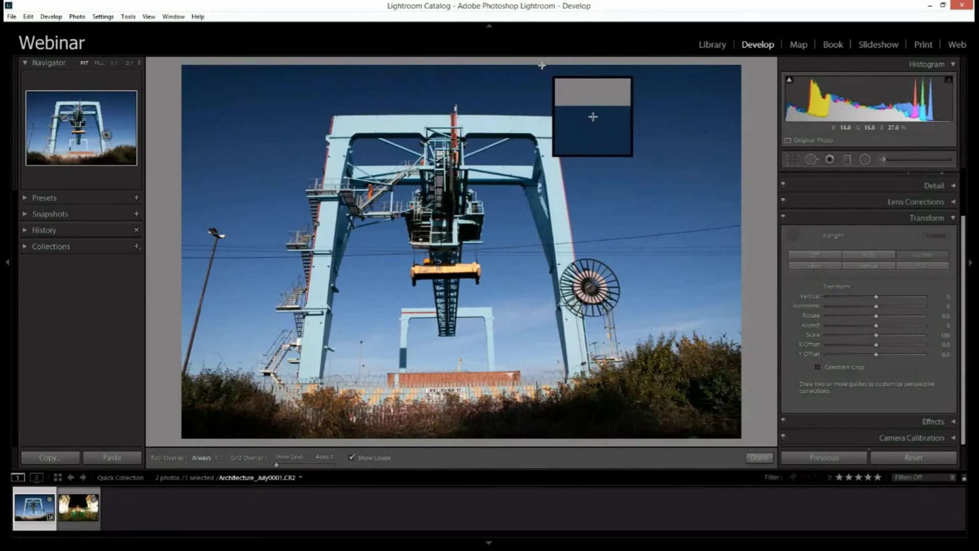
left_click_drag(545, 65, 587, 348)
left_click_drag(338, 67, 305, 266)
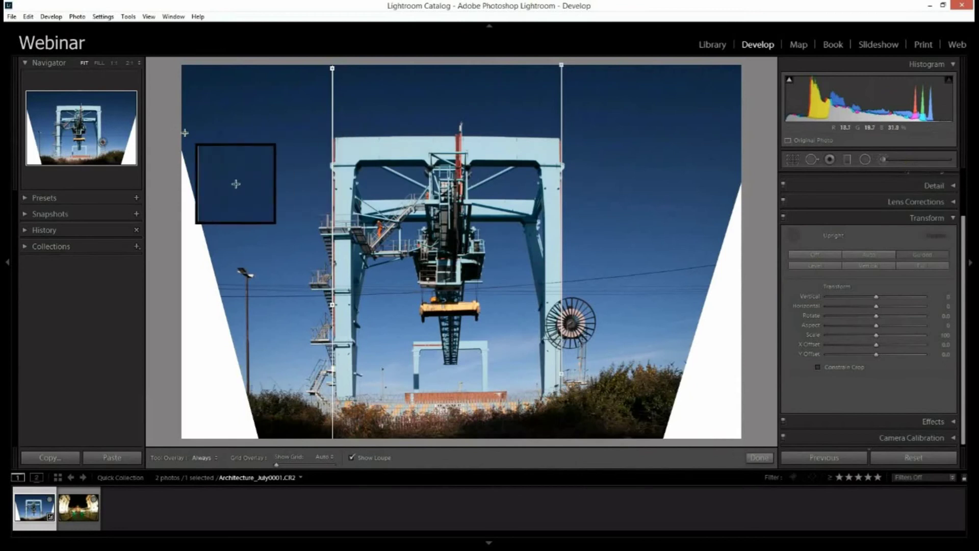
left_click_drag(185, 133, 537, 131)
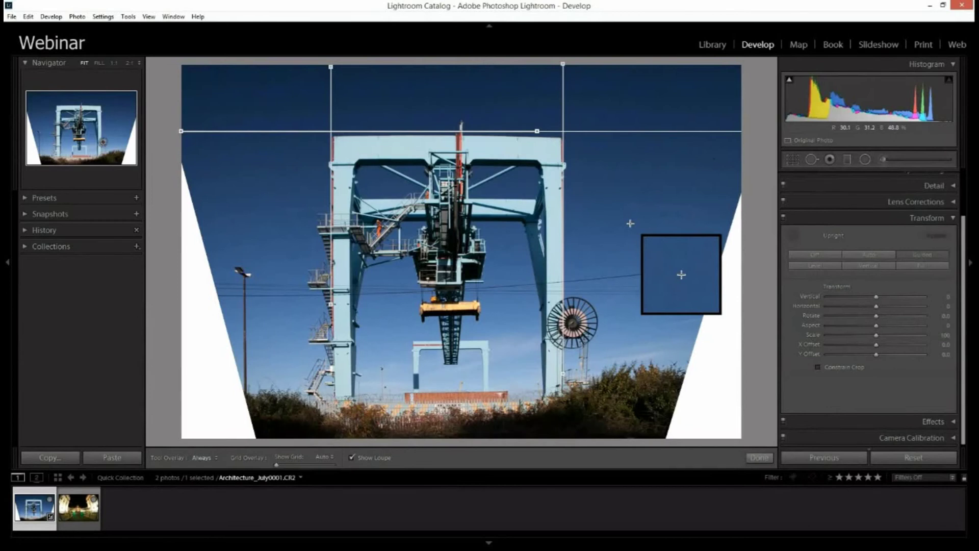
Try an extra vertical guide and Constrain Crop on the guided correction, undoing each of them.
left_click_drag(538, 132, 539, 131)
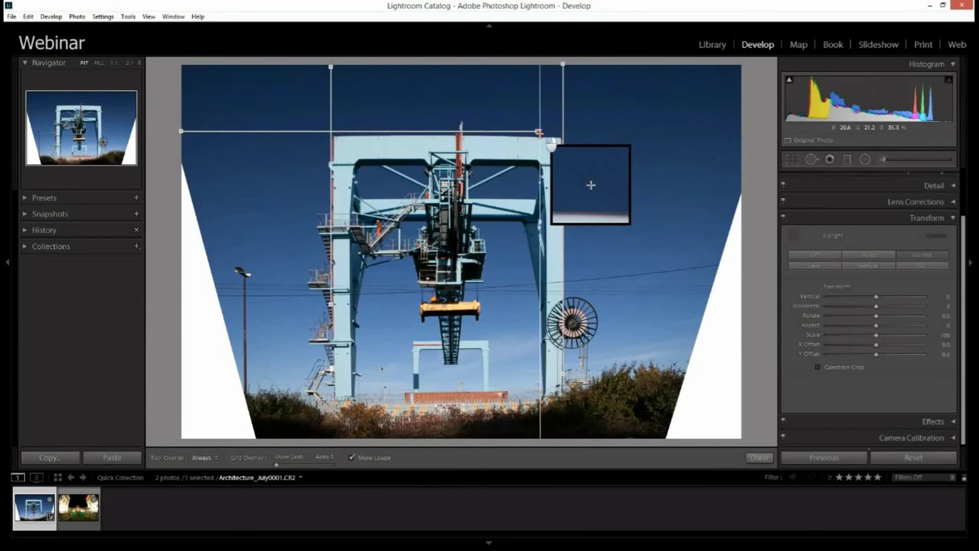
key("ctrl+z")
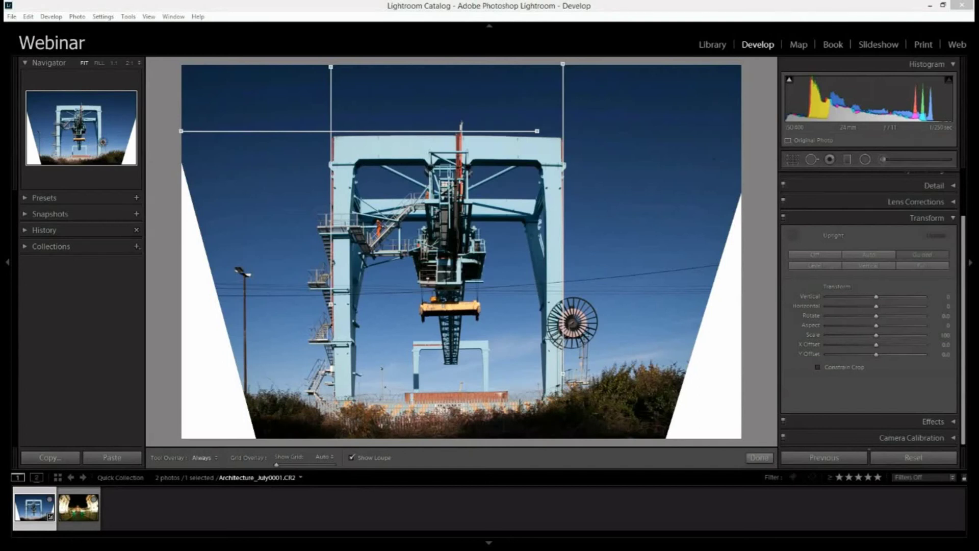
left_click(817, 367)
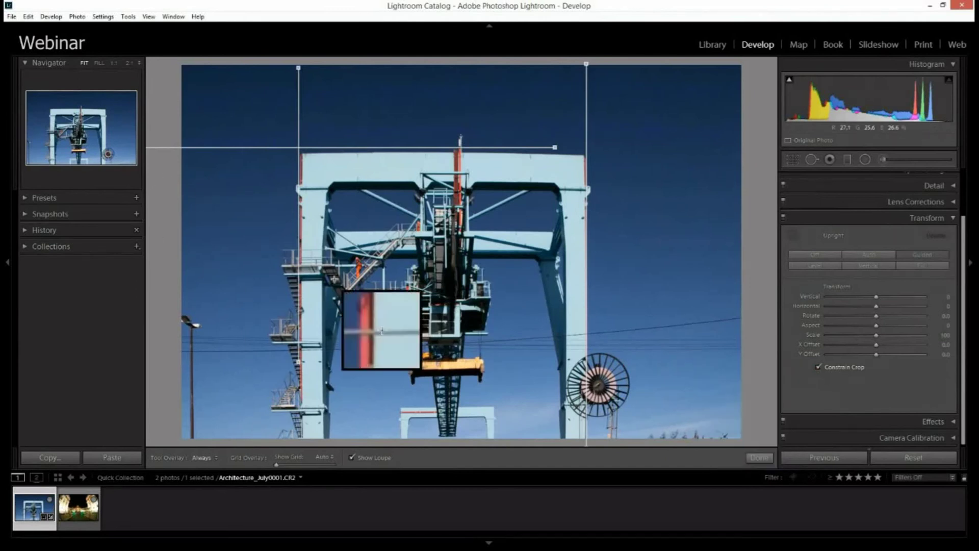
key("ctrl+z")
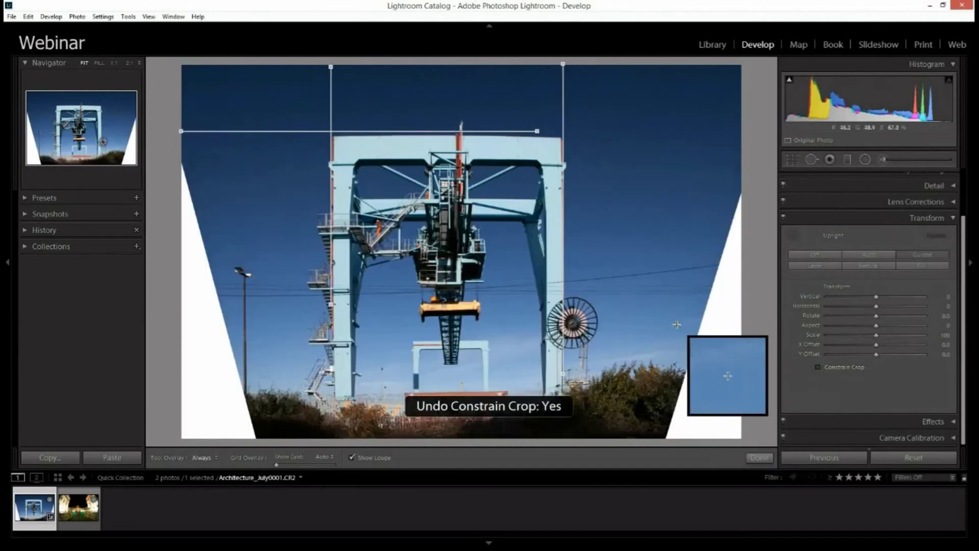
Crop the crane photo to a 1 x 1 aspect ratio that excludes the white corners and frames the crane.
left_click(793, 160)
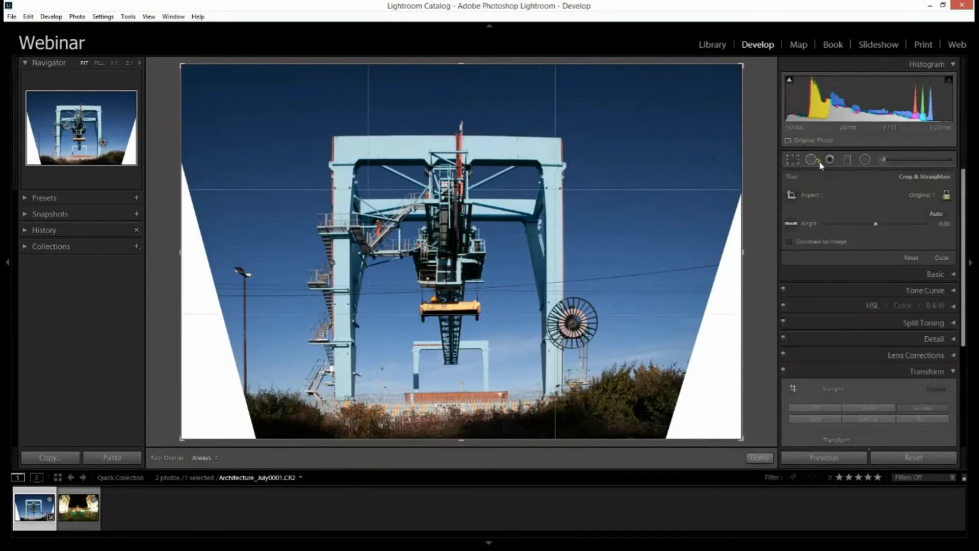
left_click(924, 194)
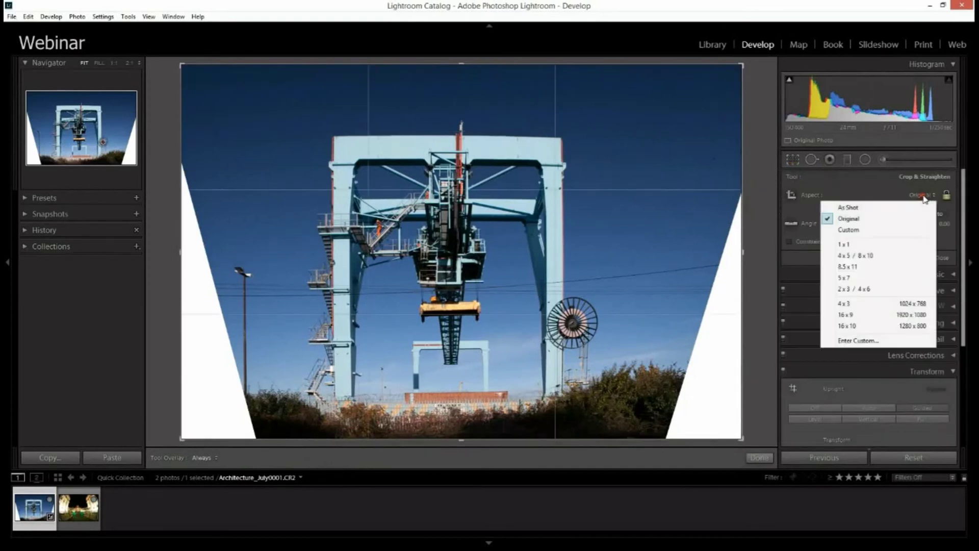
left_click(872, 245)
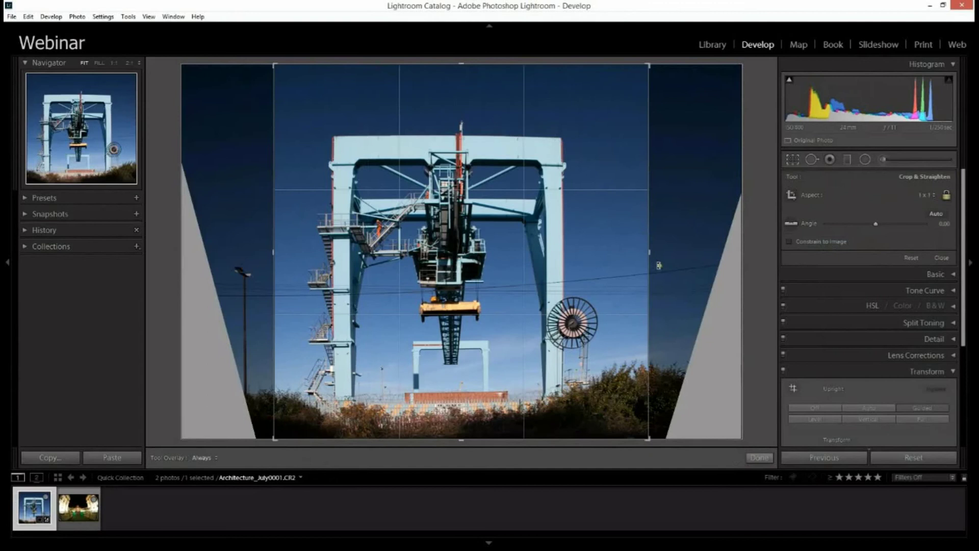
left_click_drag(546, 271, 556, 269)
key("Return")
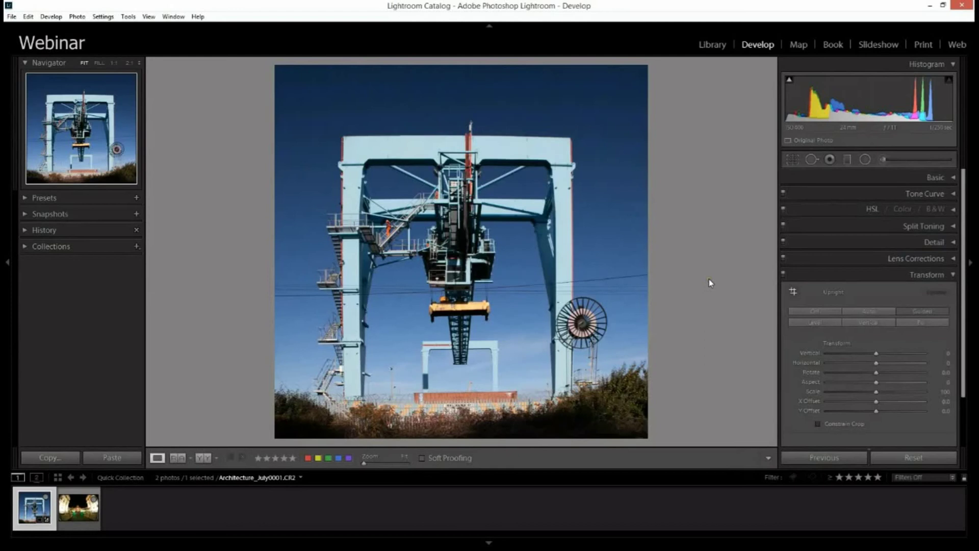
Try a Rotate correction of -0.5 on the square-cropped crane photo and undo it.
mouse_move(913, 378)
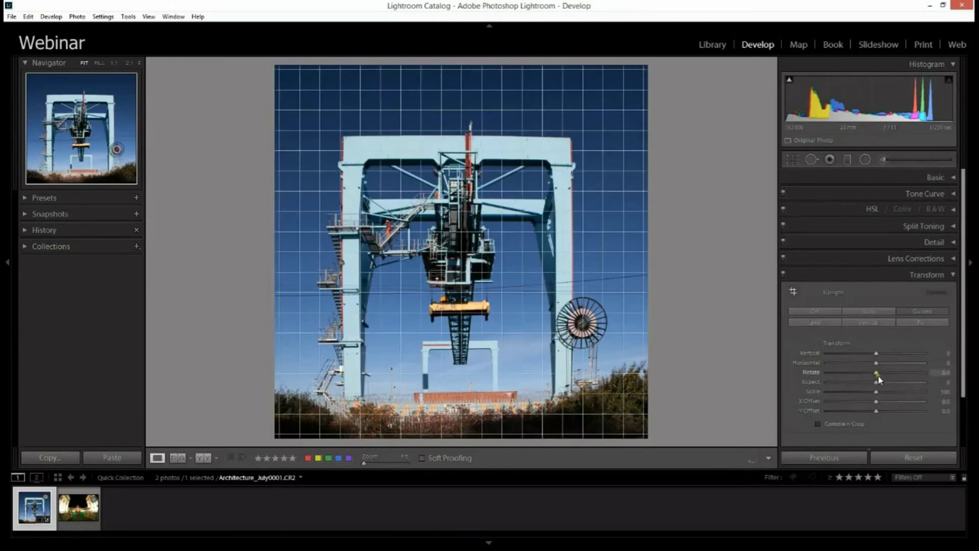
left_click_drag(878, 375, 875, 376)
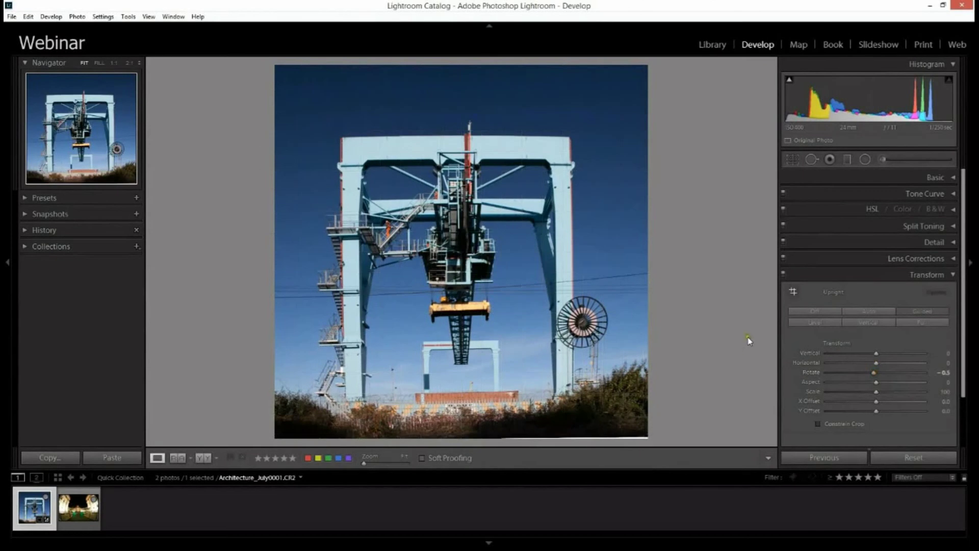
key("ctrl+z")
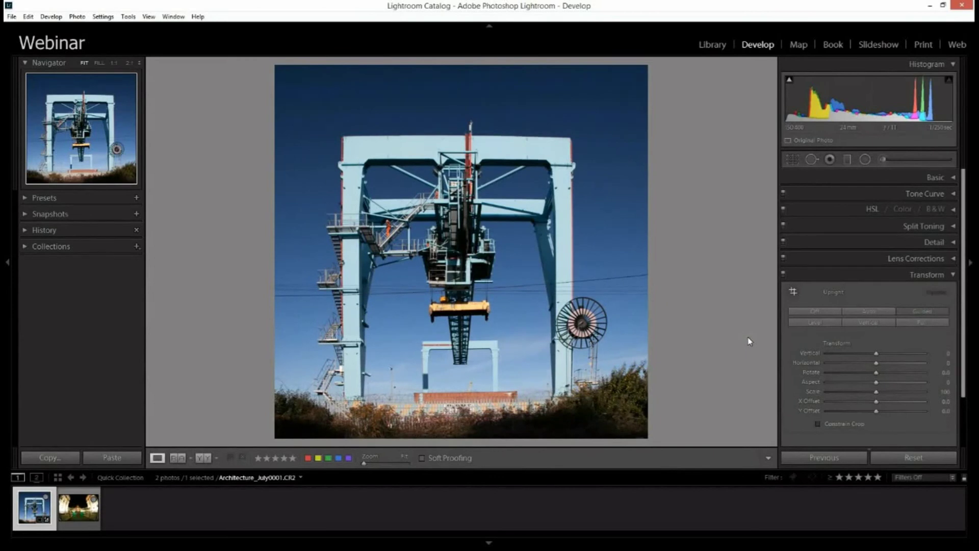
Compare the crane photo before and after correction side by side in an enlarged view, and return to the single-photo view.
left_click(202, 458)
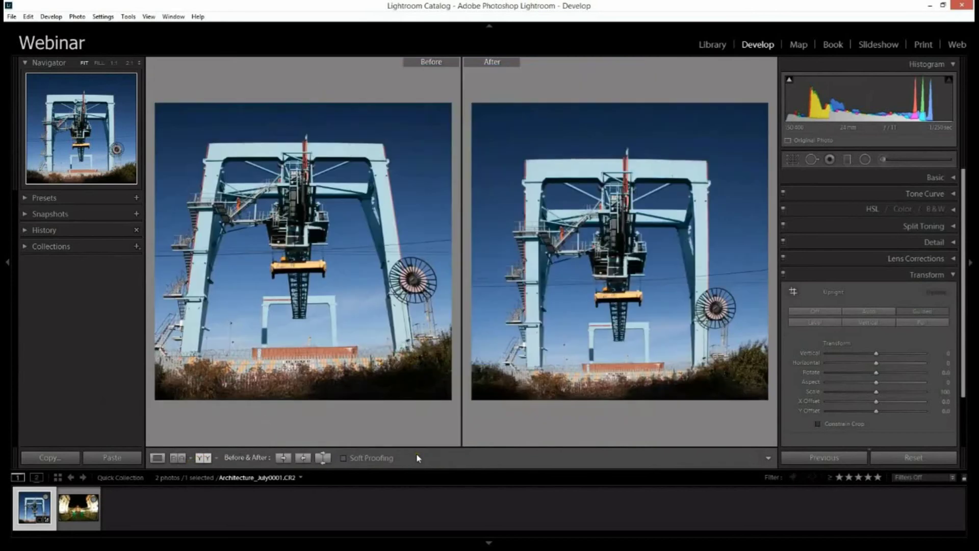
key("shift+Tab")
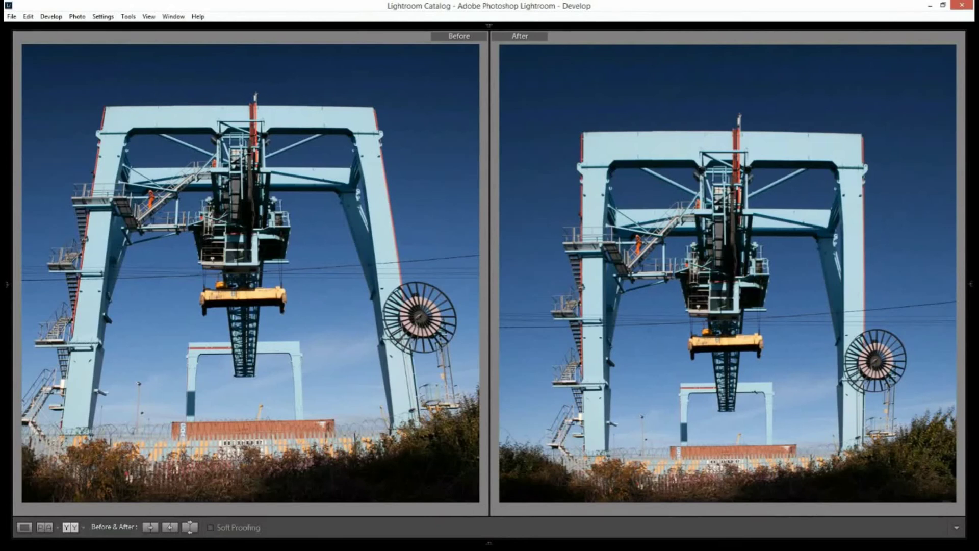
key("shift+Tab")
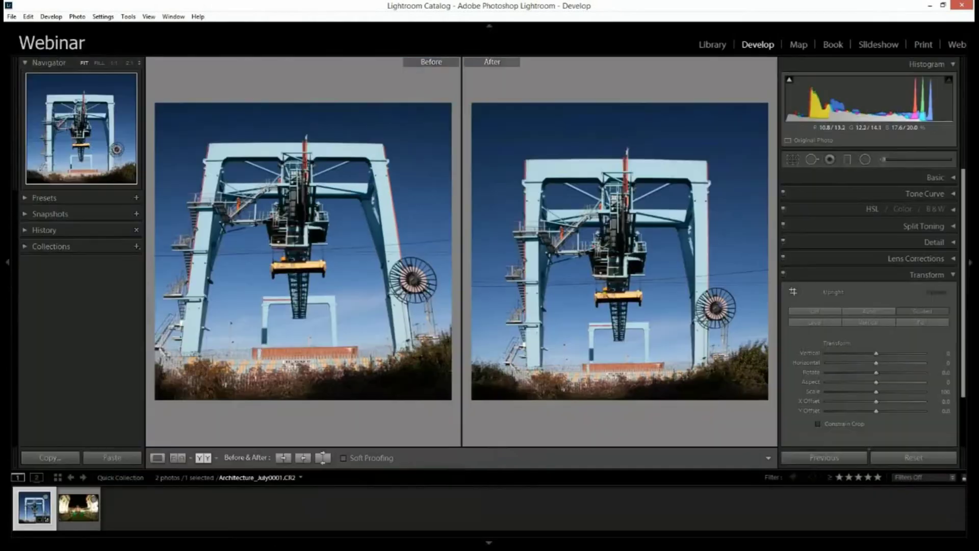
left_click(157, 458)
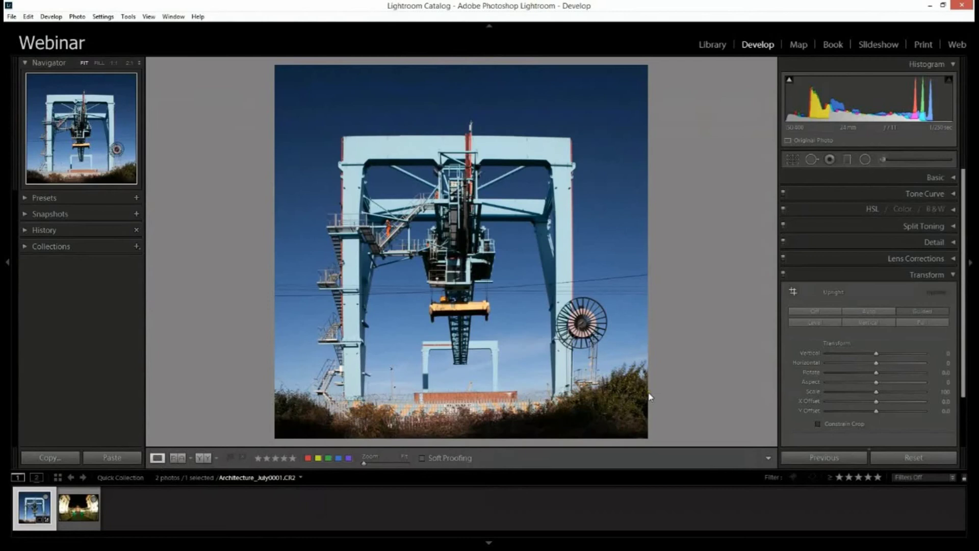
Collapse the Transform settings and open the photo Fisheye_July0003.CR2.
left_click(876, 278)
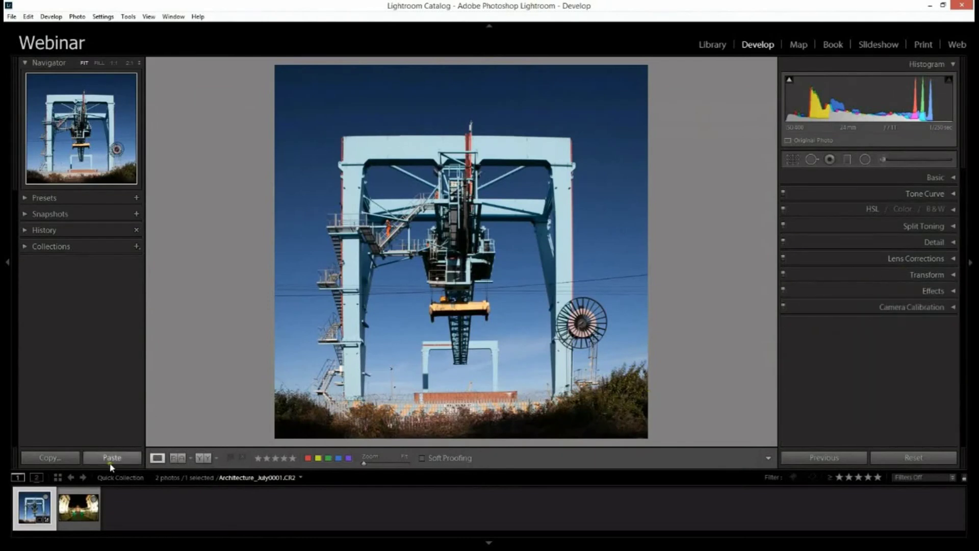
left_click(95, 507)
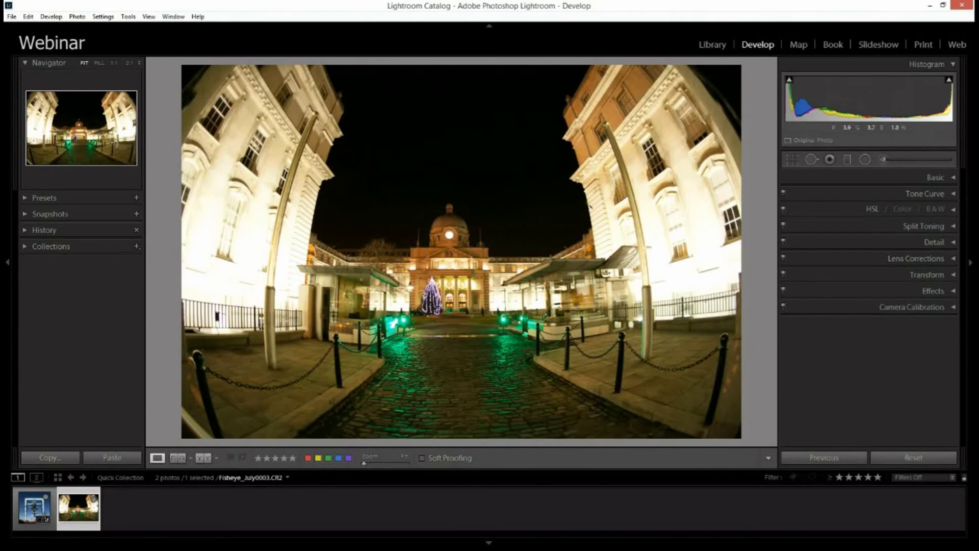
Examine the fisheye photo's dome, clock and rooftops at up to 4:1 magnification for colour fringing along the edges.
left_click(505, 201)
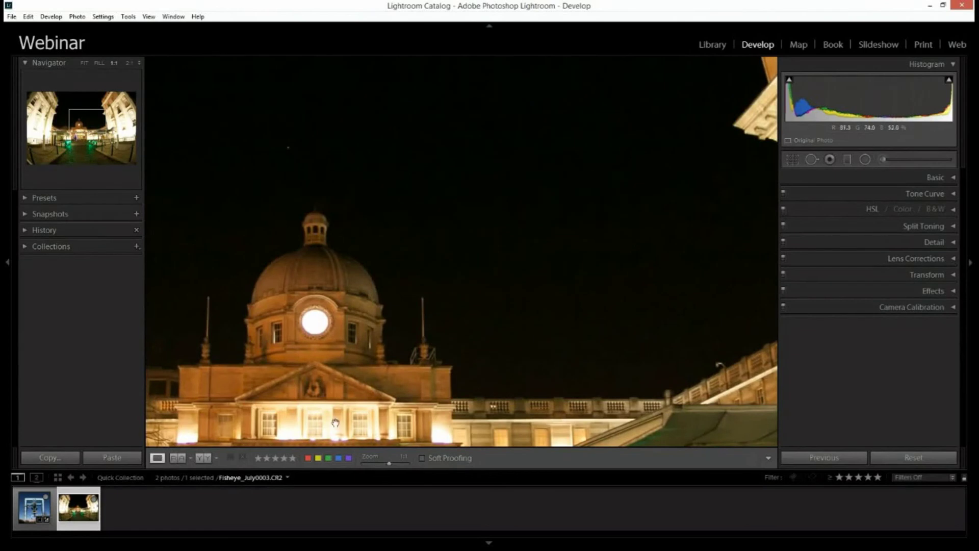
left_click(393, 465)
left_click_drag(399, 433, 450, 327)
scroll(458, 346, "down", 3)
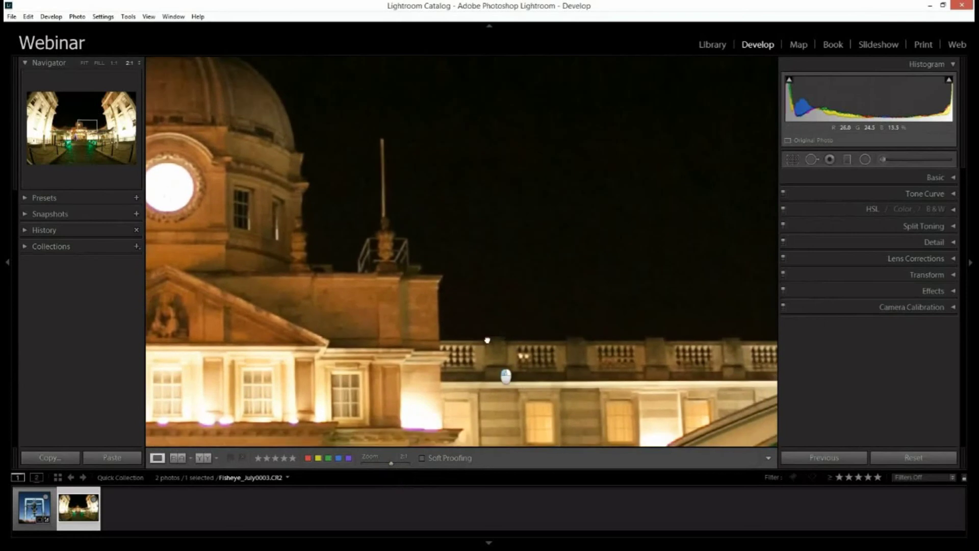
left_click_drag(494, 366, 473, 381)
left_click_drag(459, 345, 452, 374)
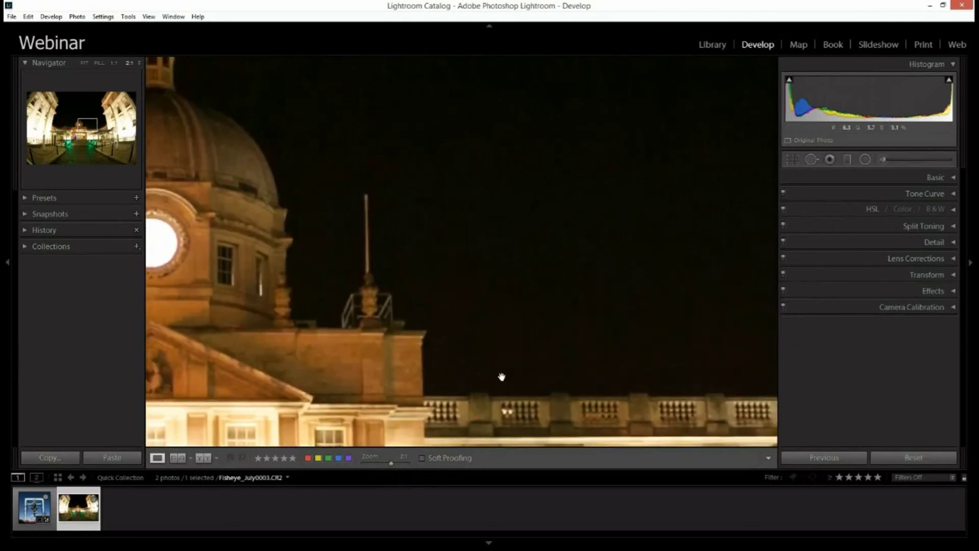
left_click(398, 463)
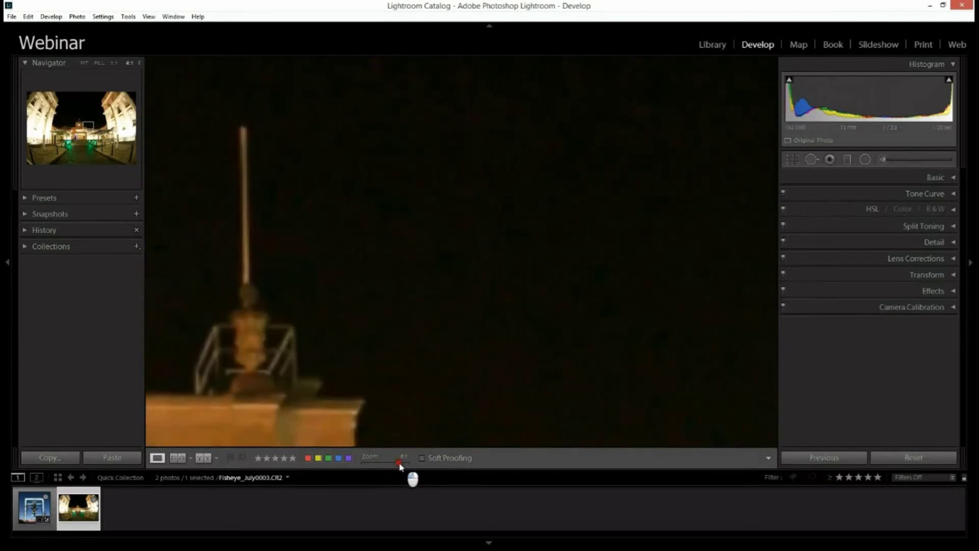
left_click_drag(435, 415, 590, 311)
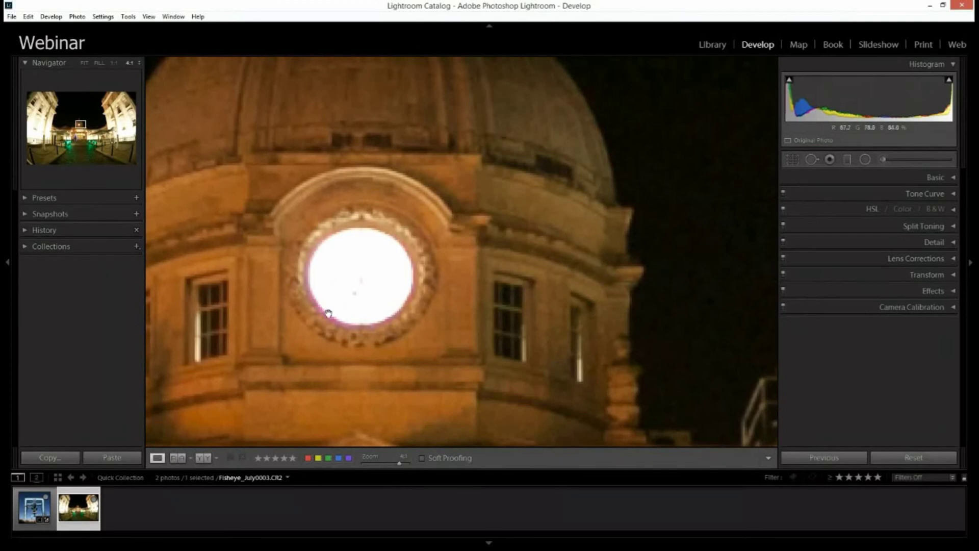
left_click_drag(299, 302, 534, 240)
left_click_drag(442, 356, 467, 251)
left_click_drag(293, 394, 459, 501)
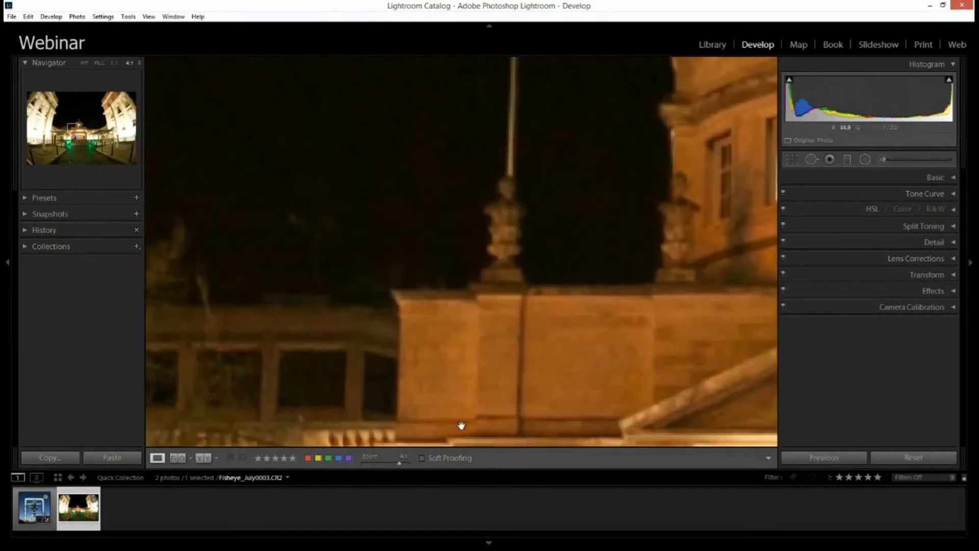
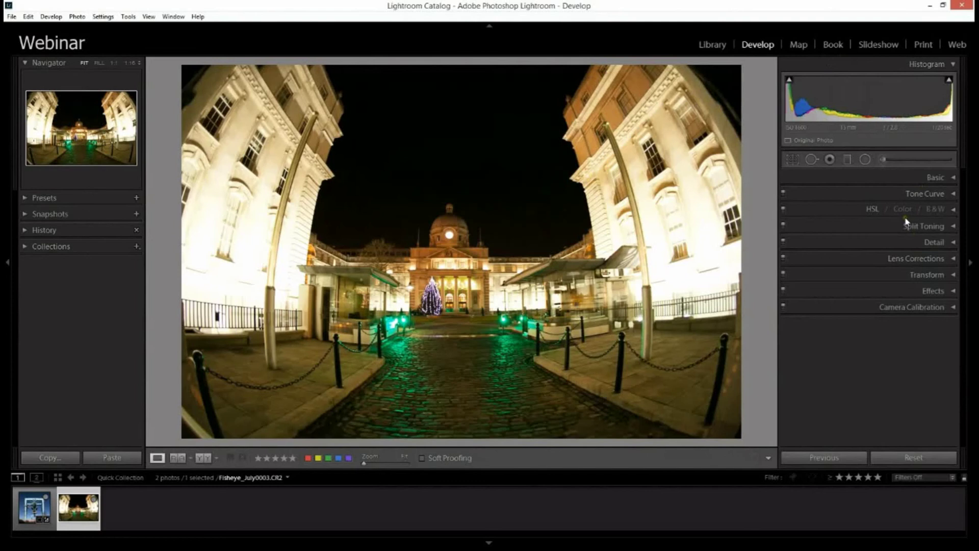
Open the Profile settings of Lens Corrections and inspect the railings around the light pole for colour fringing at 3:1 magnification.
left_click(895, 258)
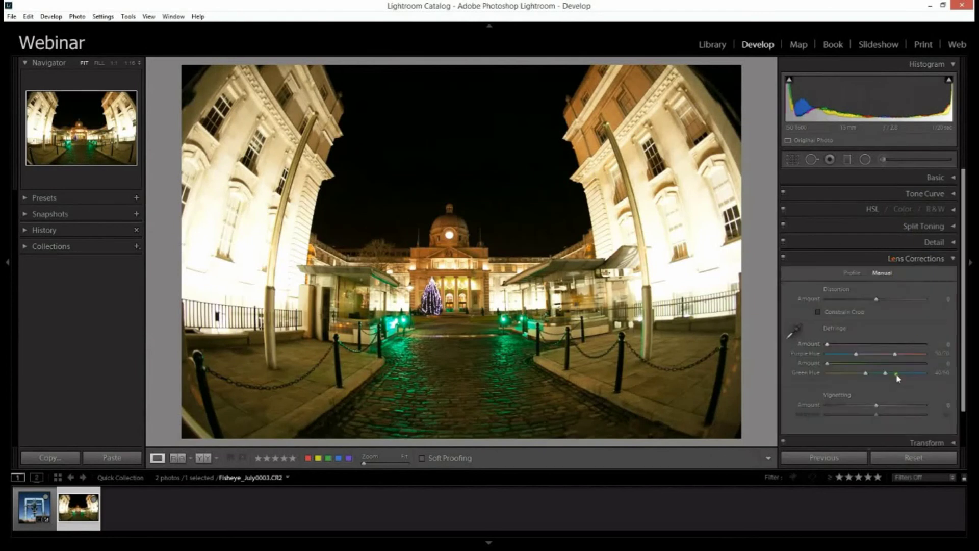
left_click(851, 273)
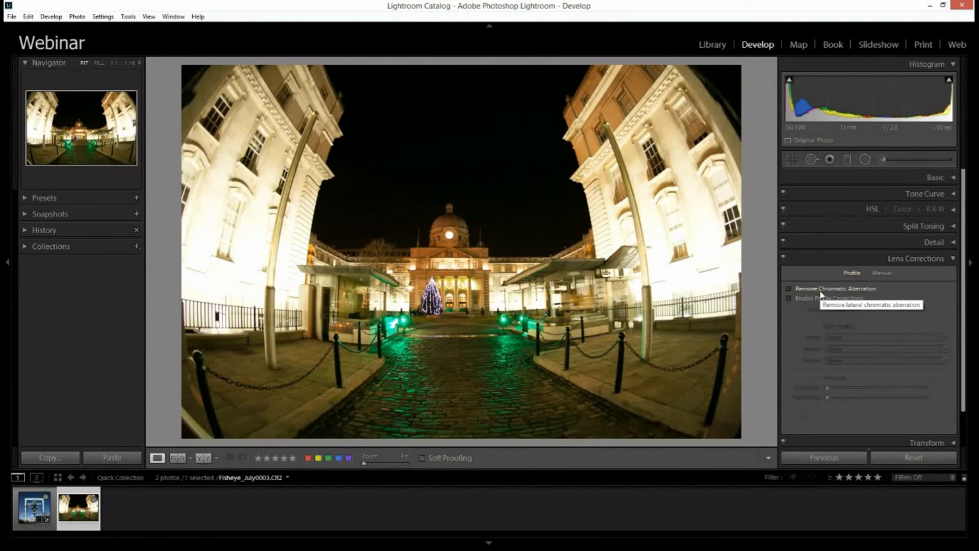
left_click(789, 288)
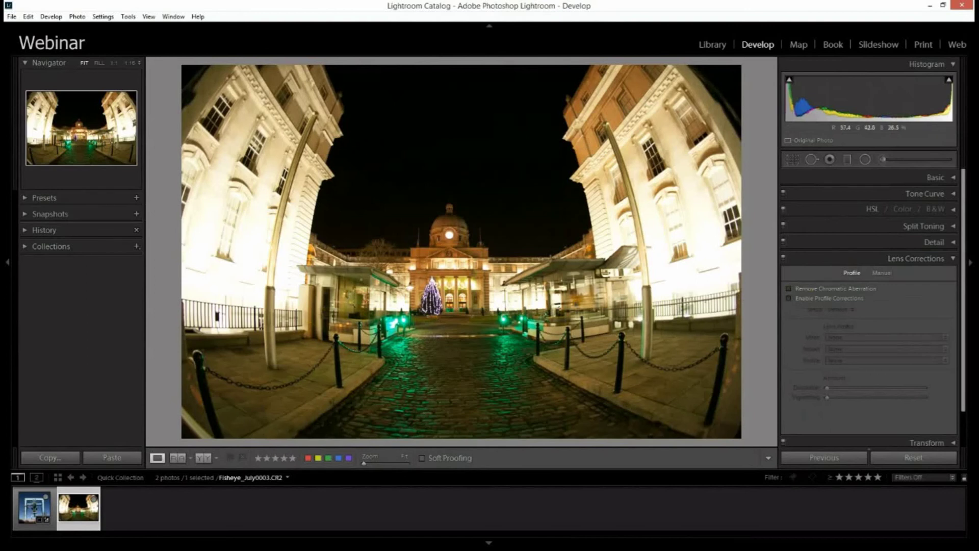
left_click(265, 325)
left_click_drag(265, 327, 363, 335)
left_click(391, 462)
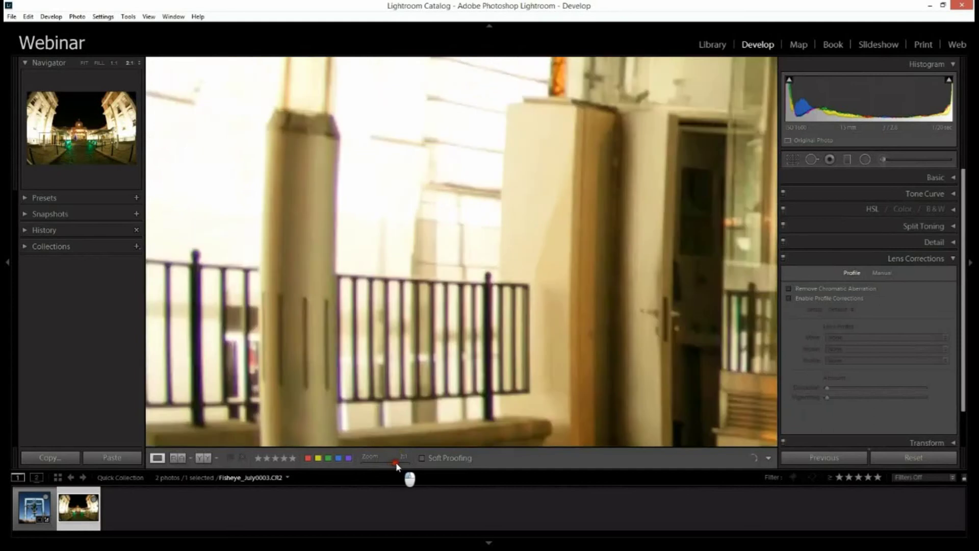
left_click_drag(403, 438, 535, 381)
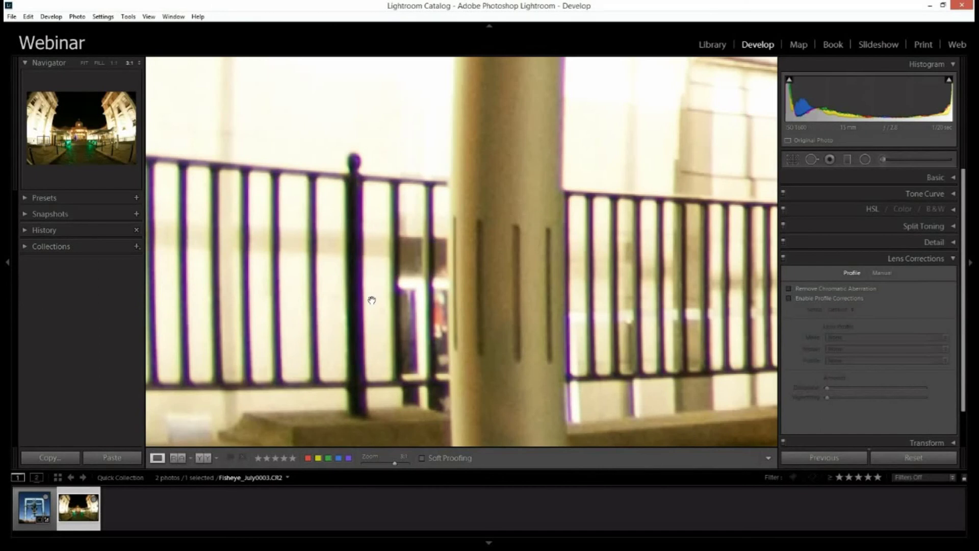
left_click_drag(371, 300, 382, 284)
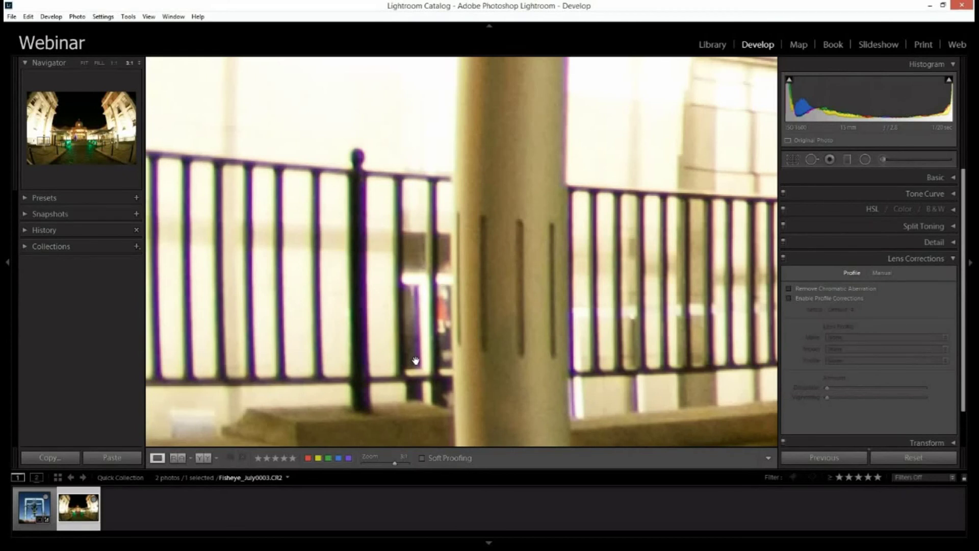
Compare the railings with and without Remove Chromatic Aberration, and leave the correction enabled.
left_click(789, 289)
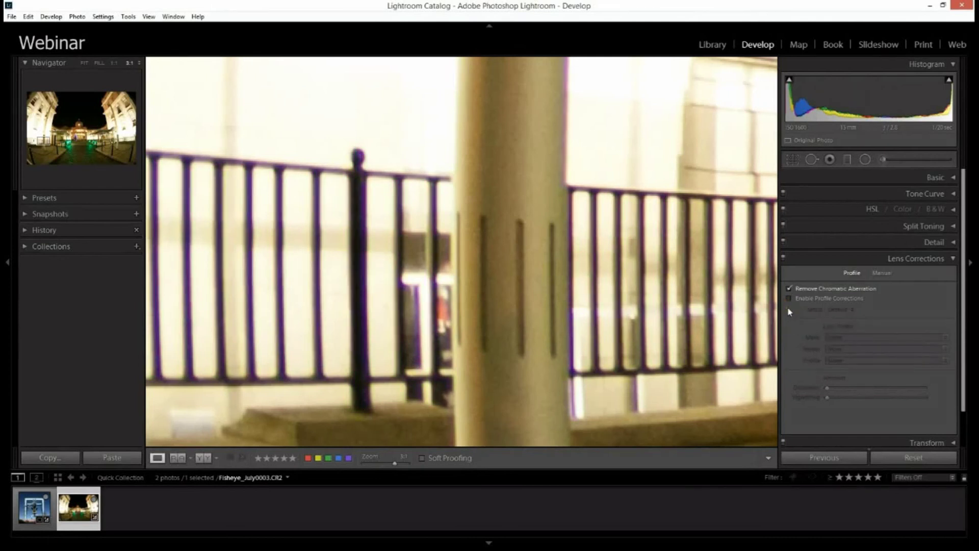
left_click(791, 289)
left_click(790, 289)
left_click(790, 289)
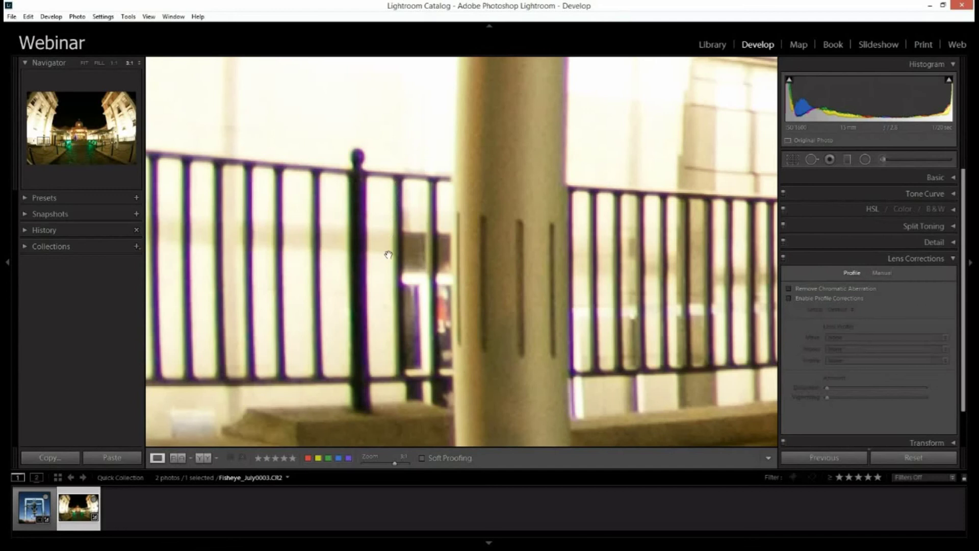
left_click(789, 289)
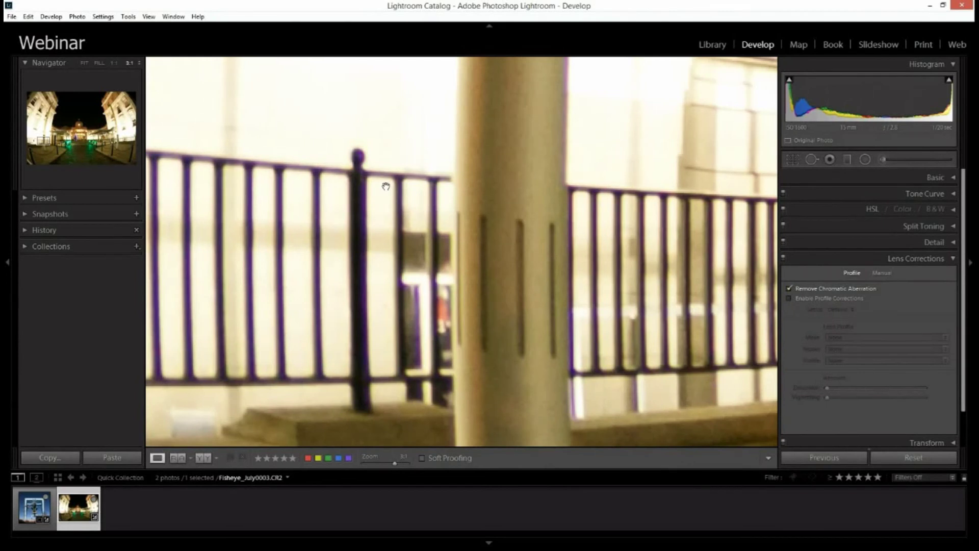
left_click(789, 288)
left_click(789, 289)
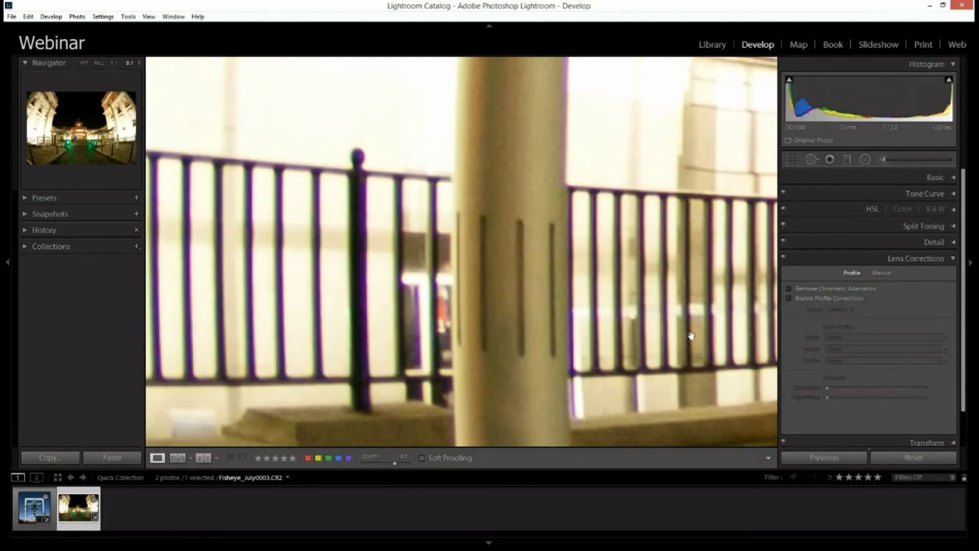
left_click(789, 289)
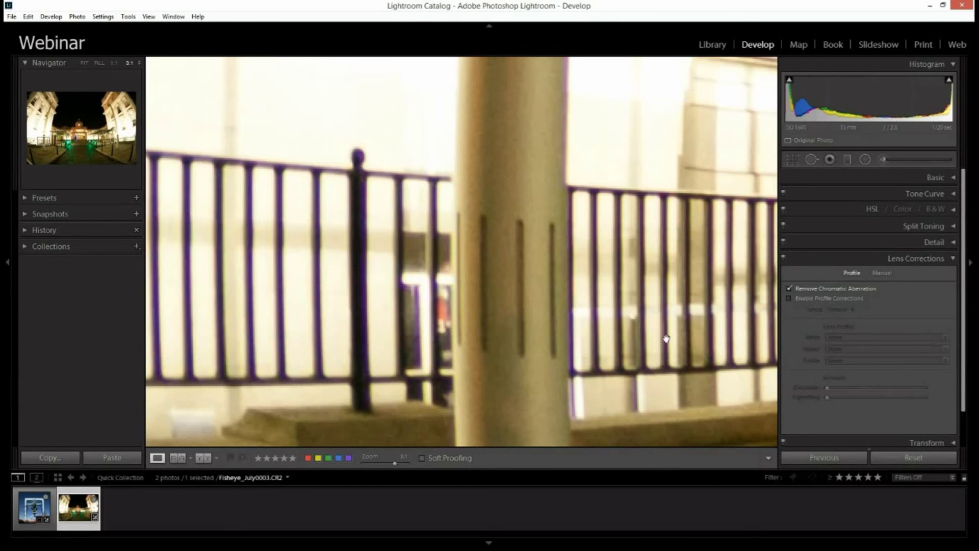
Remove the purple fringing by sampling it from the railings with the Defringe eyedropper, for Amount 6 and Purple Hue 40/60.
left_click(882, 274)
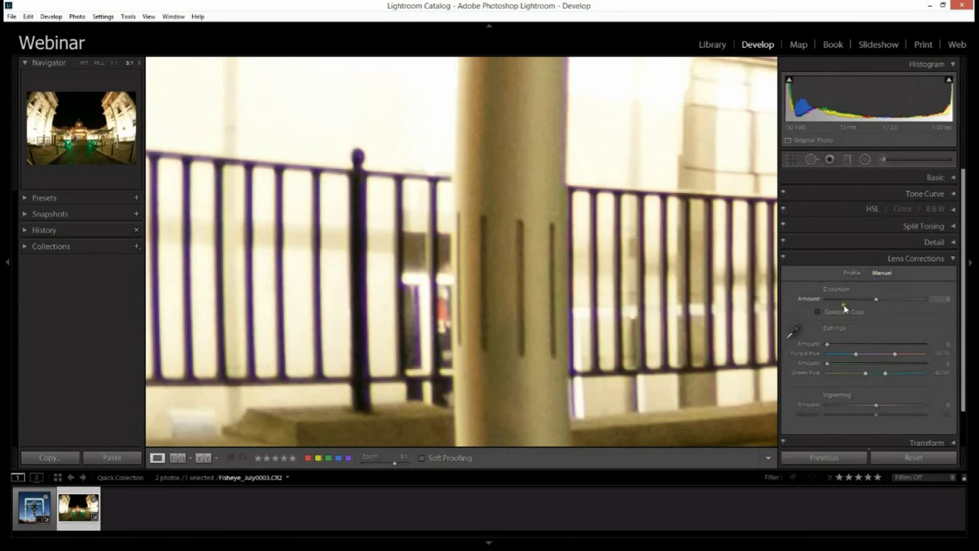
scroll(844, 334, "down", 1)
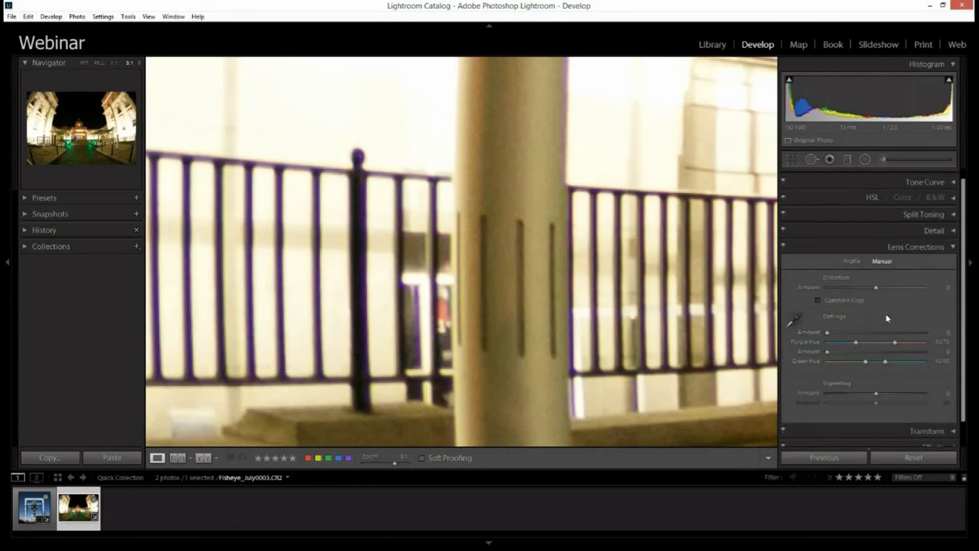
left_click(793, 319)
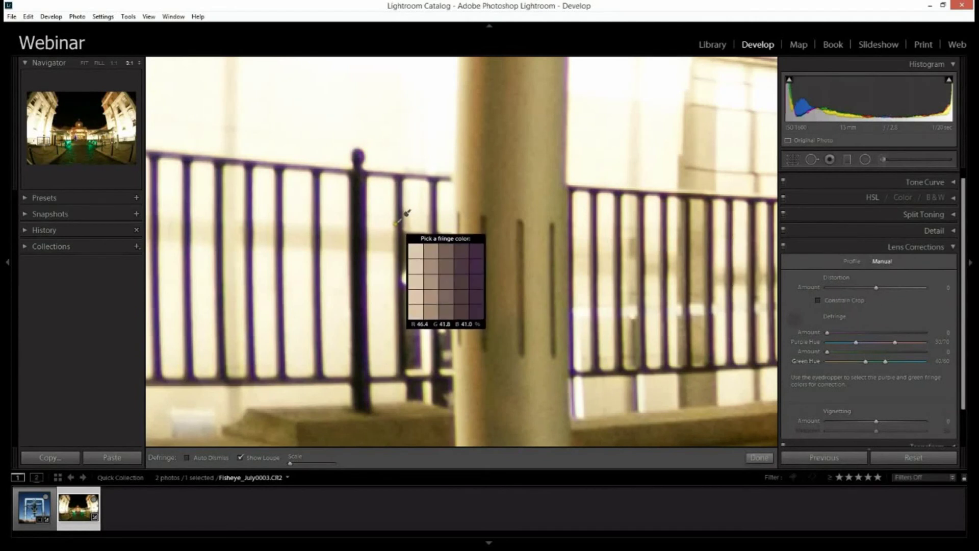
left_click(399, 222)
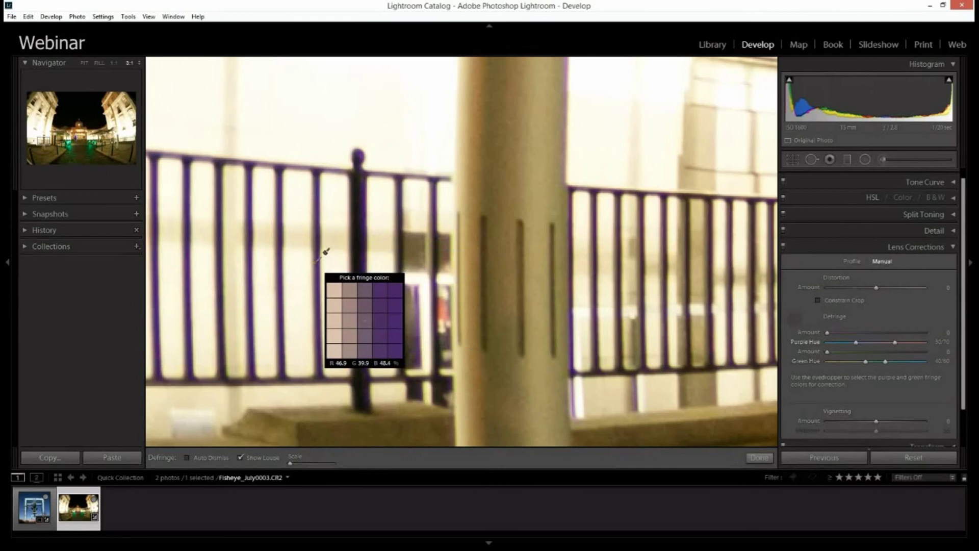
left_click(363, 150)
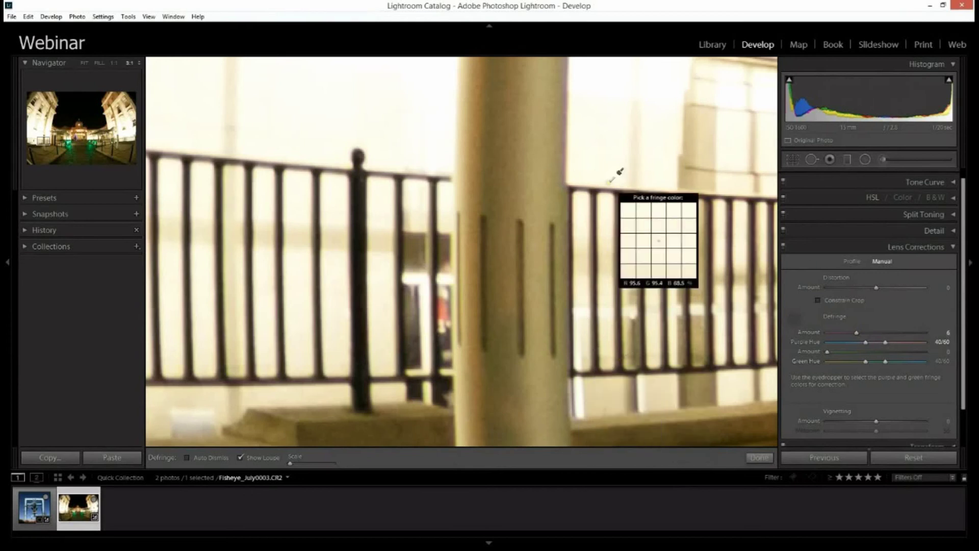
Inspect the Christmas tree and building entrance up close with the fringe-colour loupe at different scales, and return to the full photo.
key("z")
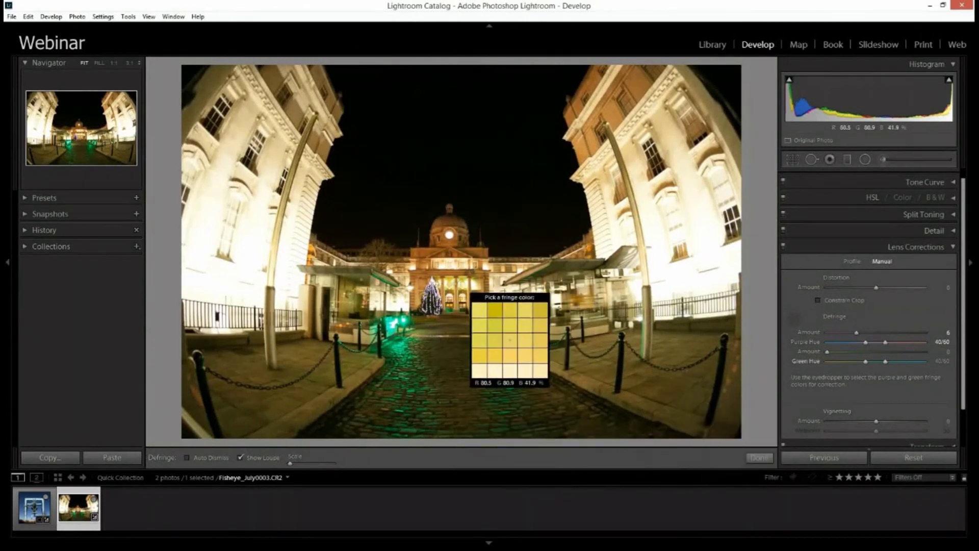
left_click(429, 279)
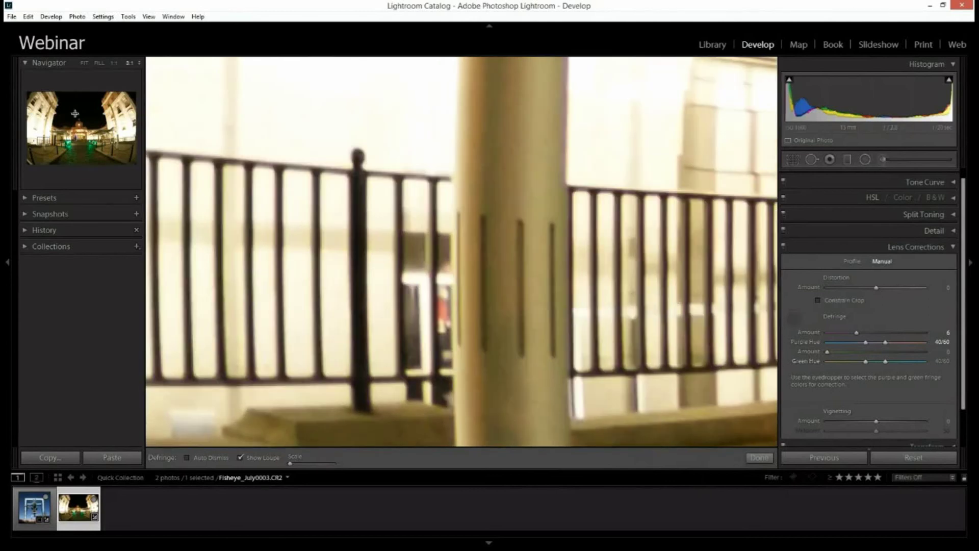
left_click(75, 138)
mouse_move(75, 137)
left_mouse_down()
mouse_move(84, 153)
mouse_move(69, 142)
mouse_move(77, 132)
left_mouse_up()
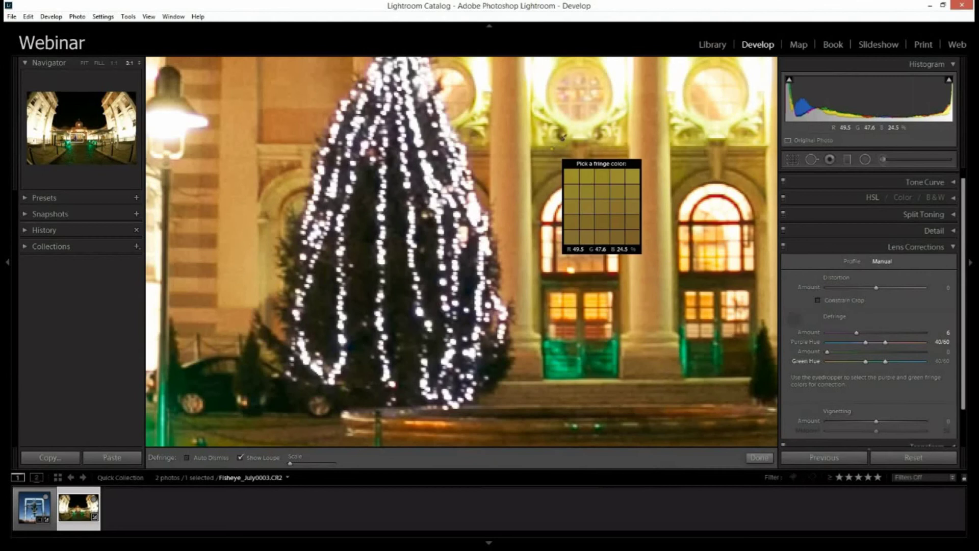
scroll(380, 237, "up", 3)
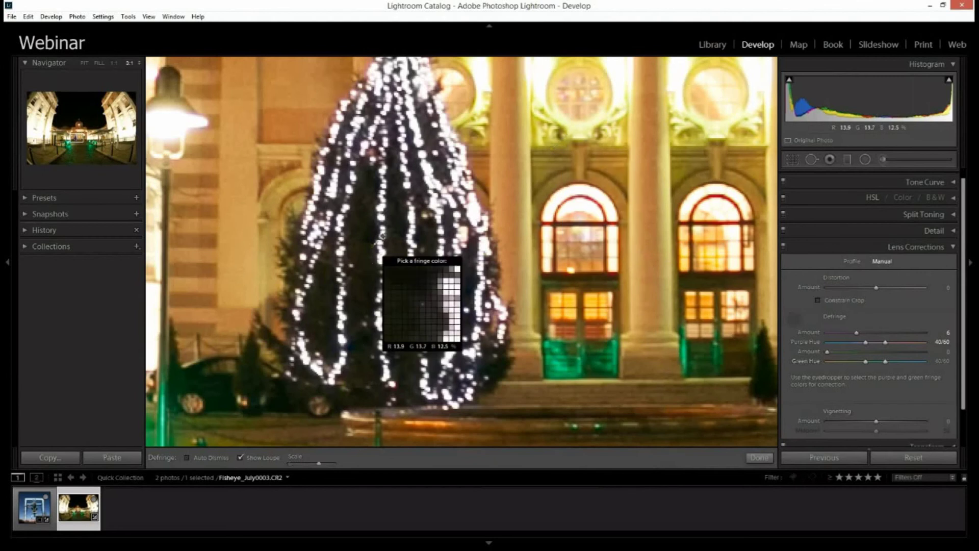
scroll(399, 307, "down", 3)
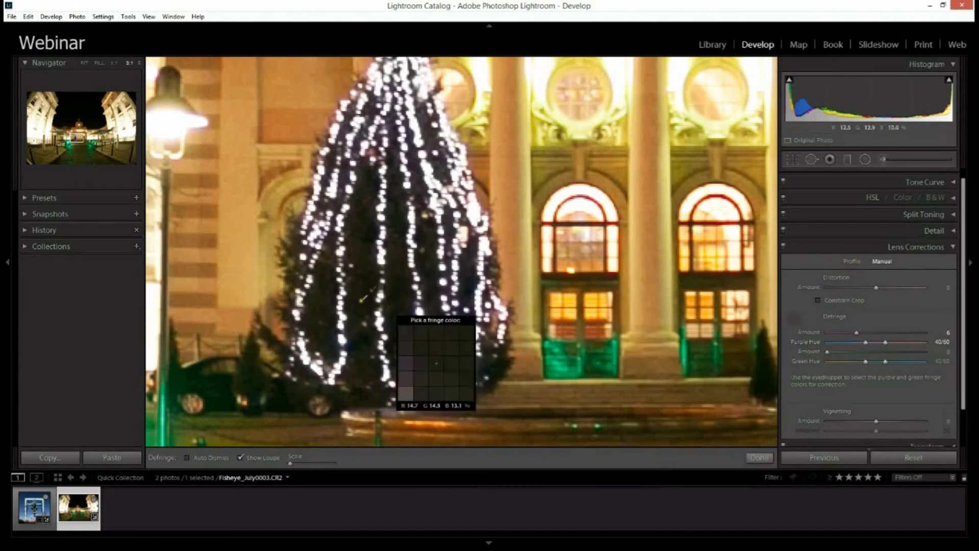
key("z")
key("z")
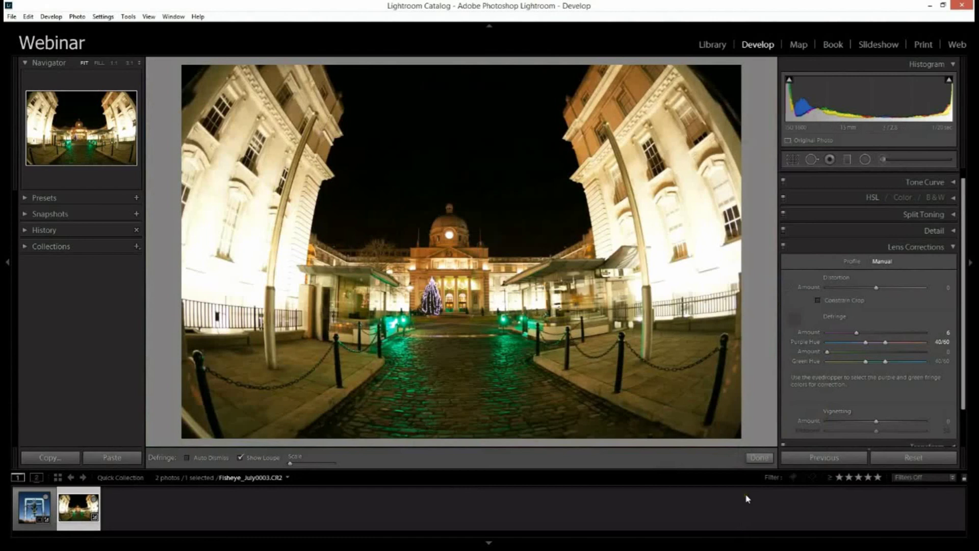
Enable profile corrections for the Canon EF 15mm f/2.8 lens and set the Distortion amount to 100.
left_click(852, 262)
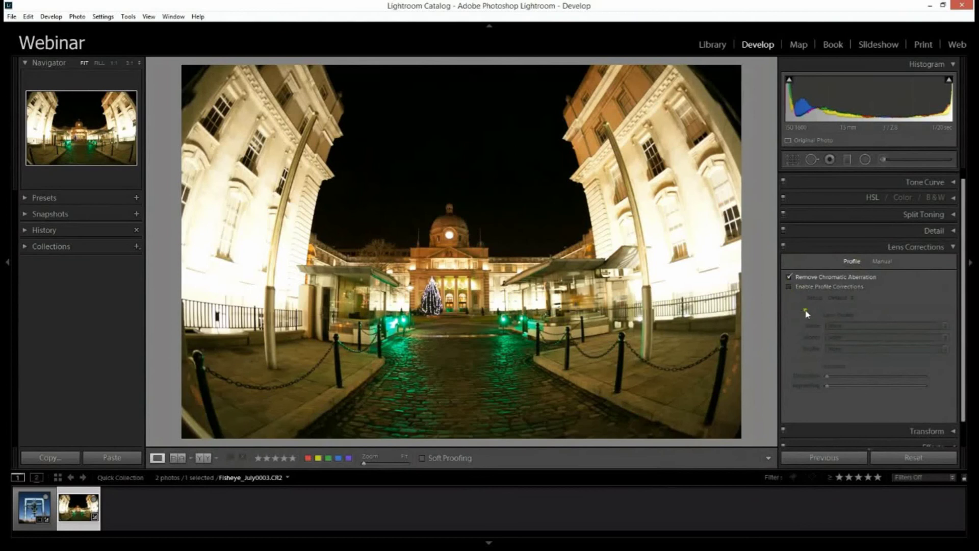
left_click(789, 288)
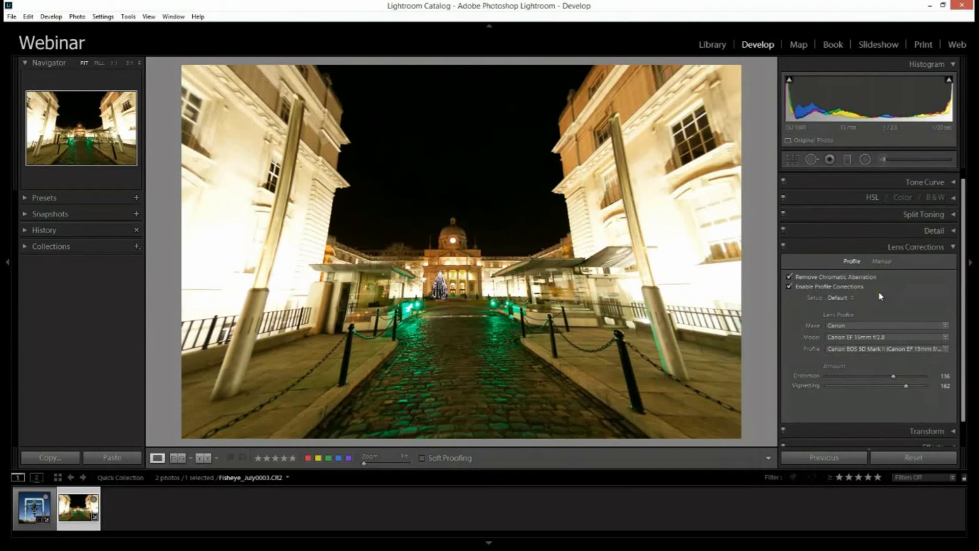
mouse_move(892, 376)
left_mouse_down()
mouse_move(930, 381)
mouse_move(874, 377)
left_mouse_up()
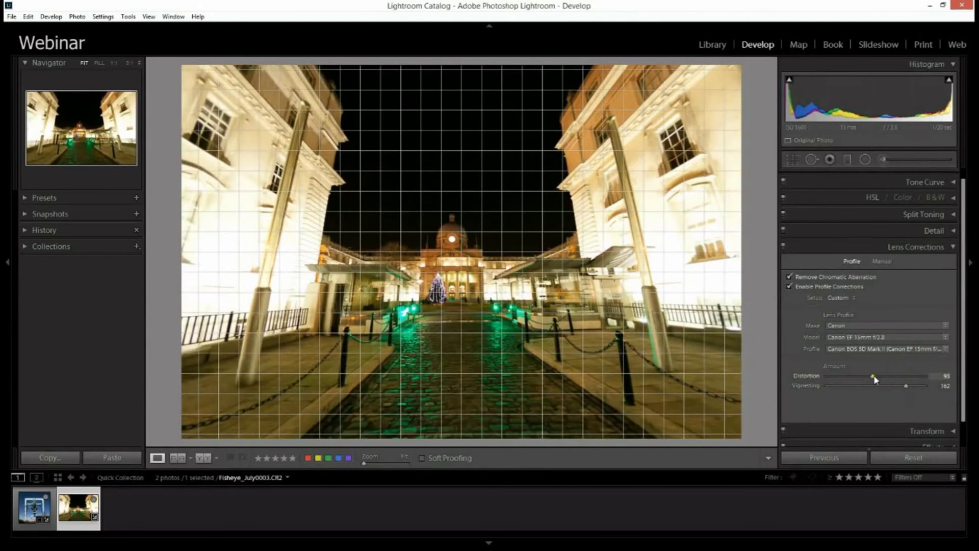
left_click_drag(874, 378, 874, 377)
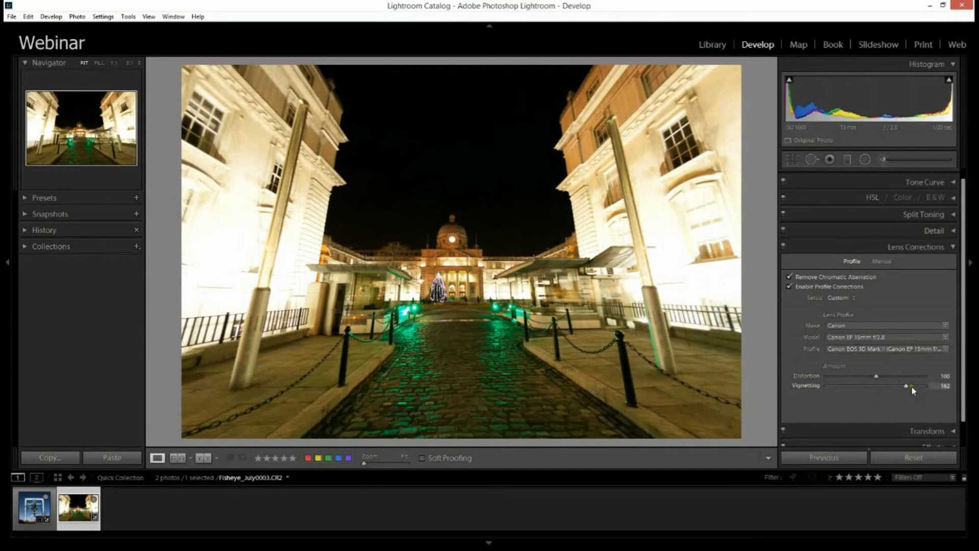
Set the profile's Vignetting amount to 100 and collapse the Lens Corrections settings.
mouse_move(906, 386)
left_mouse_down()
mouse_move(779, 385)
mouse_move(908, 393)
left_mouse_up()
double_click(920, 392)
left_click(876, 376)
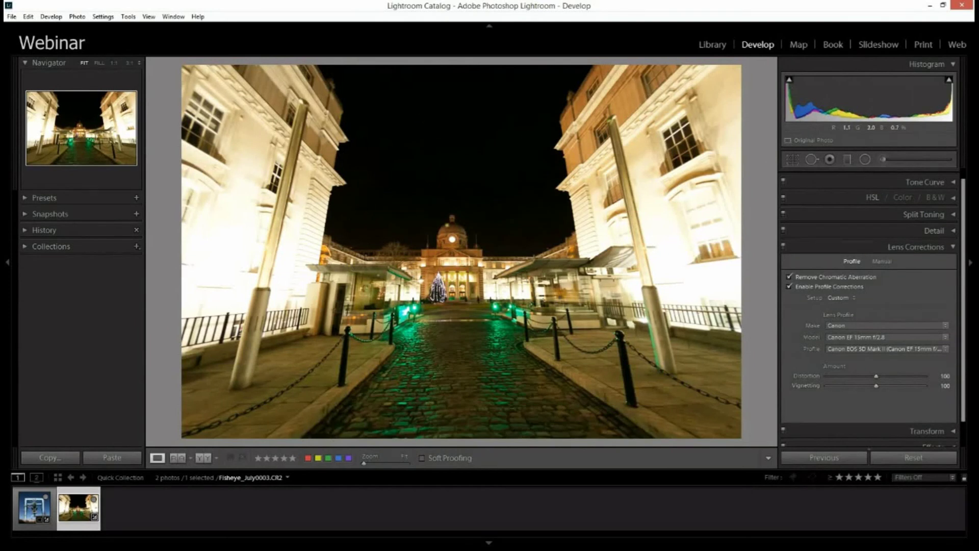
left_click(866, 251)
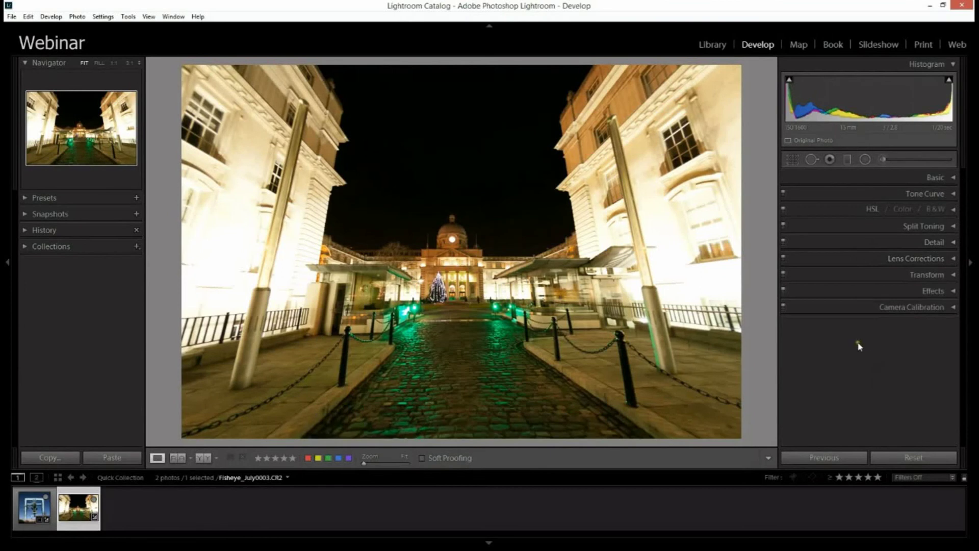
Set the Basic adjustments to Highlights -70, Shadows +24, Whites -33, Clarity +17 and Vibrance +17.
left_click(901, 178)
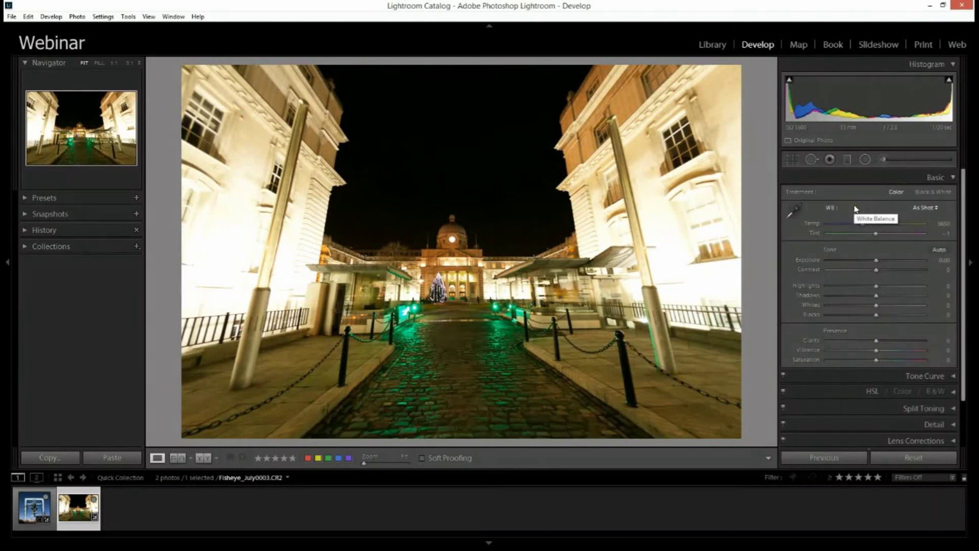
left_click(949, 80)
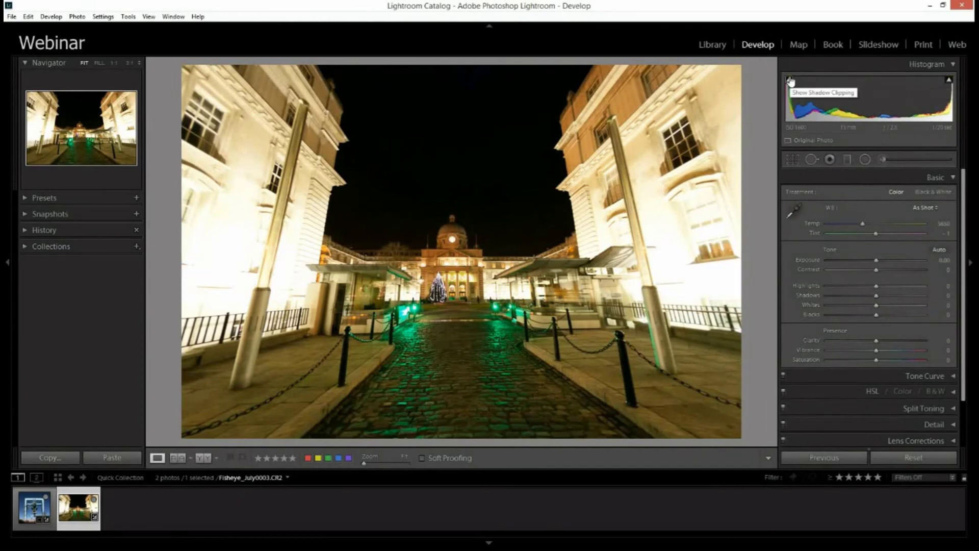
mouse_move(947, 80)
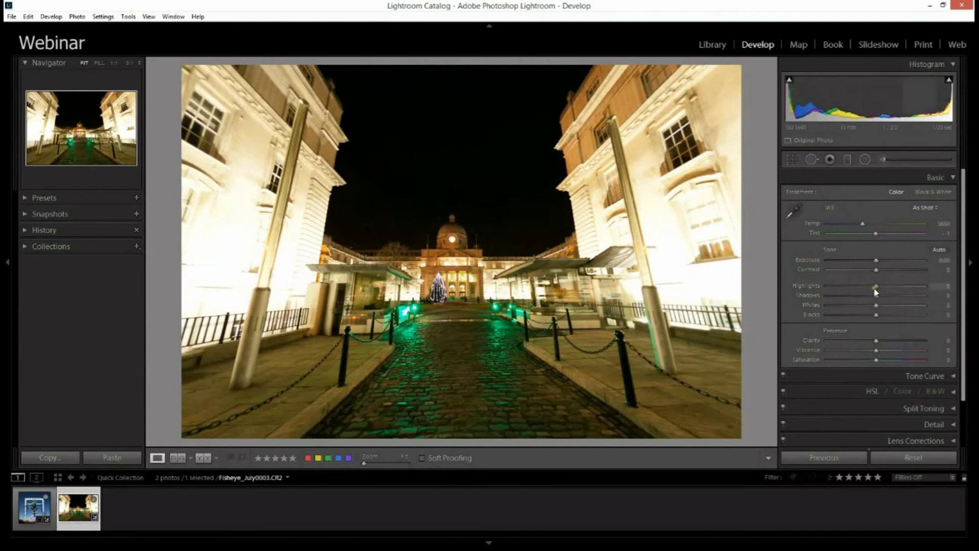
left_click_drag(875, 289, 840, 290)
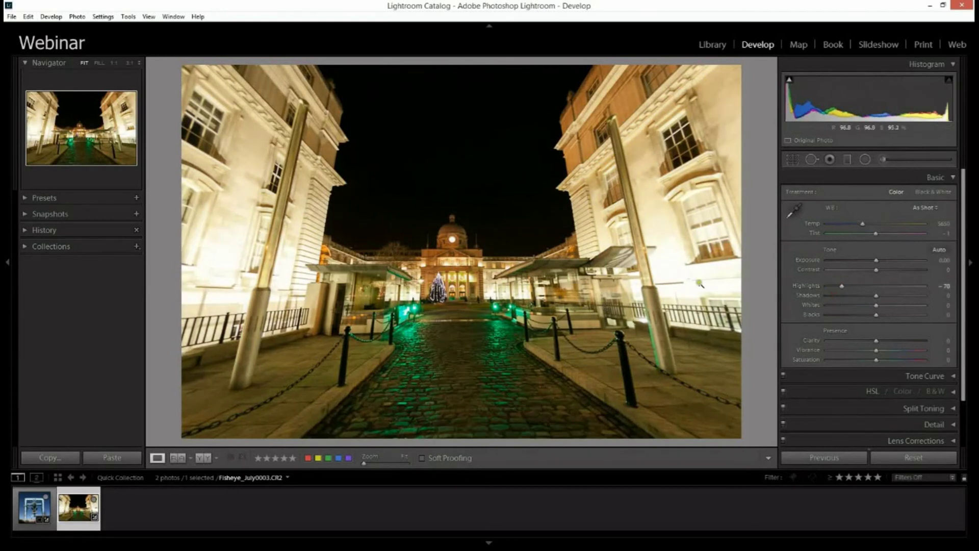
left_click_drag(877, 295, 859, 308)
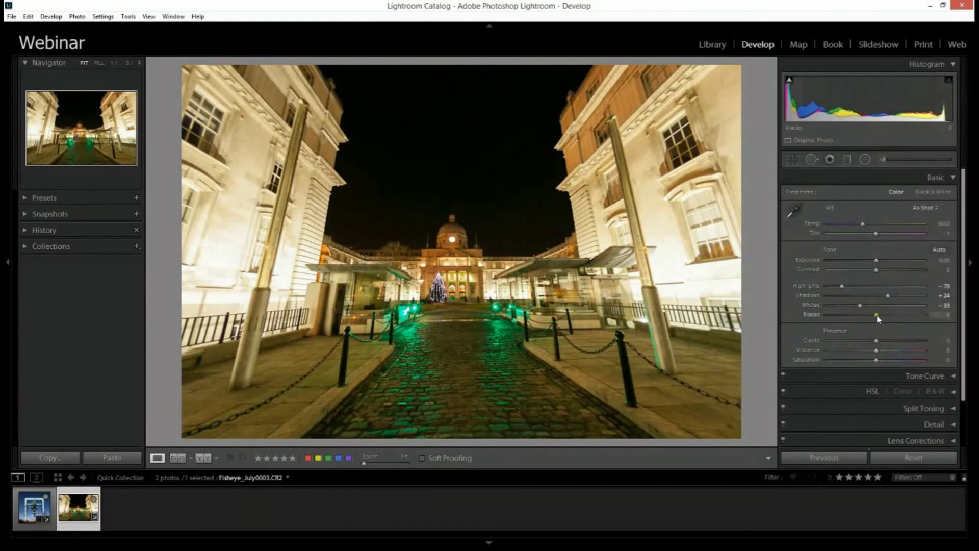
left_click(884, 342)
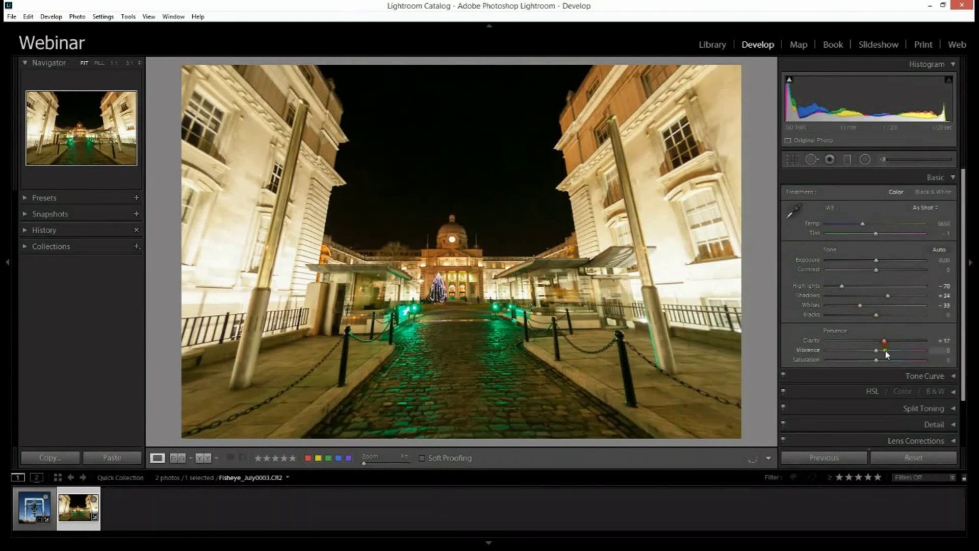
left_click(884, 350)
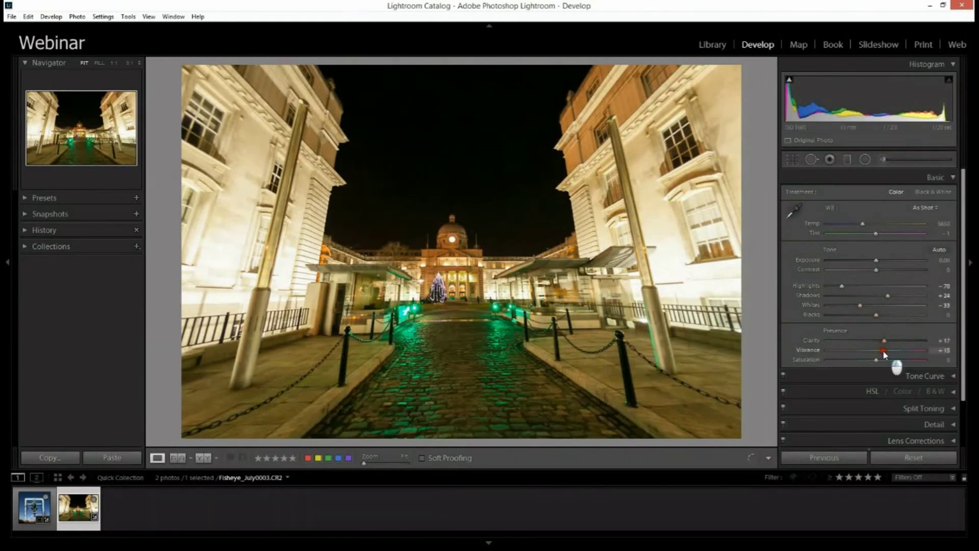
Sample a neutral white balance from the base of the right-hand metal pole and set the Temp to 4539.
left_click(794, 210)
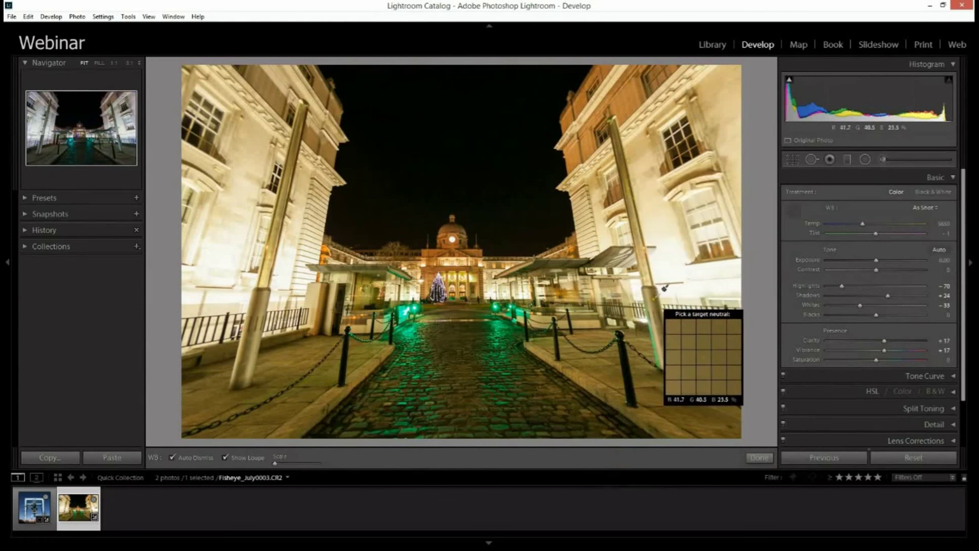
left_click(664, 288)
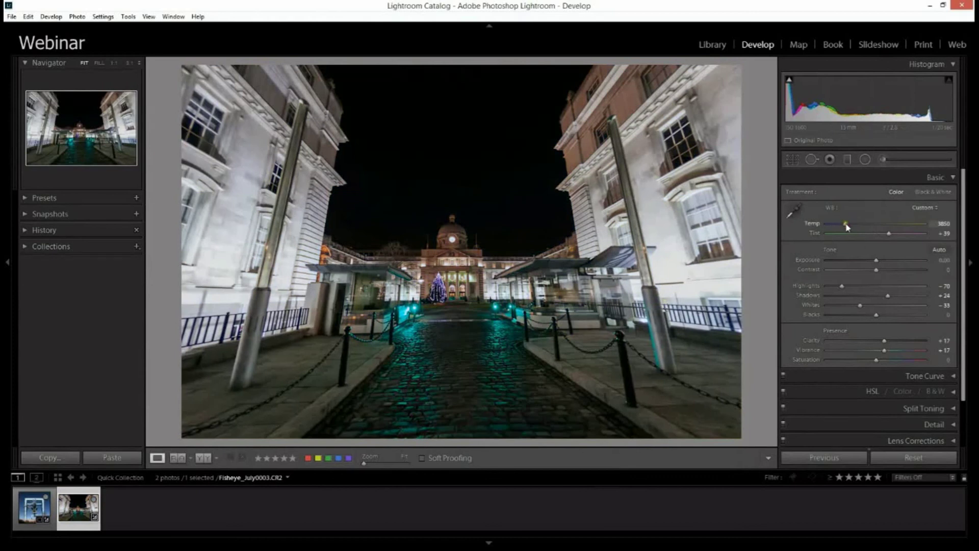
left_click_drag(846, 224, 853, 228)
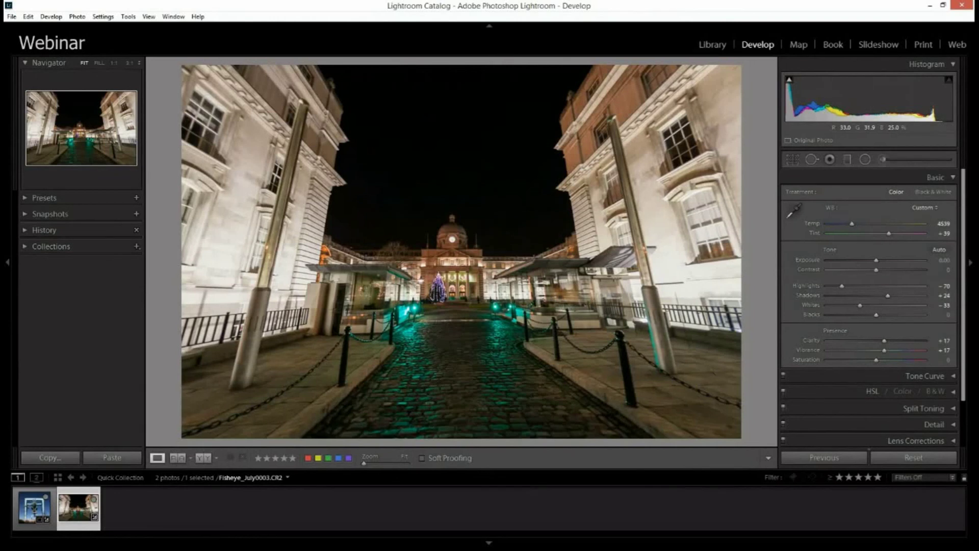
Raise the Exposure to +0.96 while viewing the dark sky beside the clock dome up close.
left_click(506, 239)
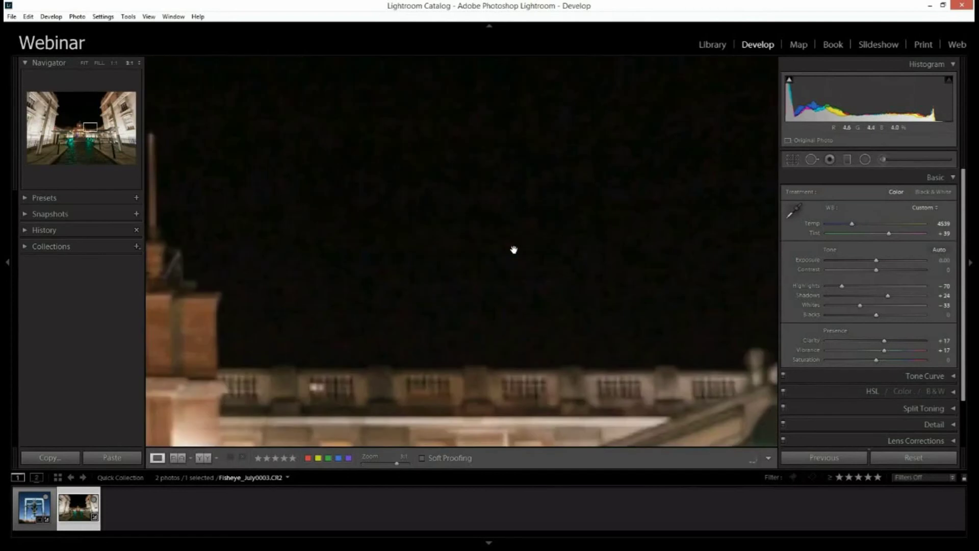
left_click_drag(512, 313, 688, 304)
left_click_drag(601, 279, 670, 301)
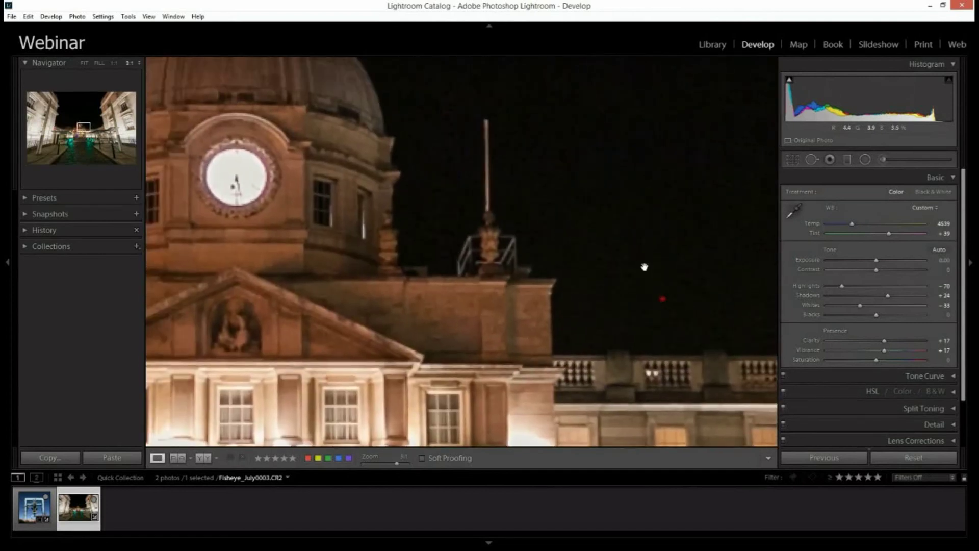
left_click_drag(644, 267, 566, 265)
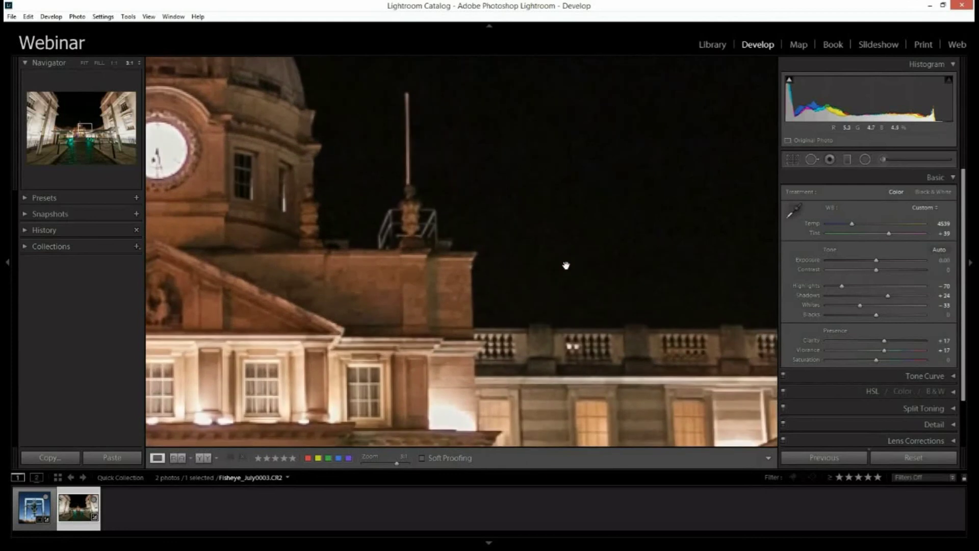
left_click_drag(610, 297, 655, 328)
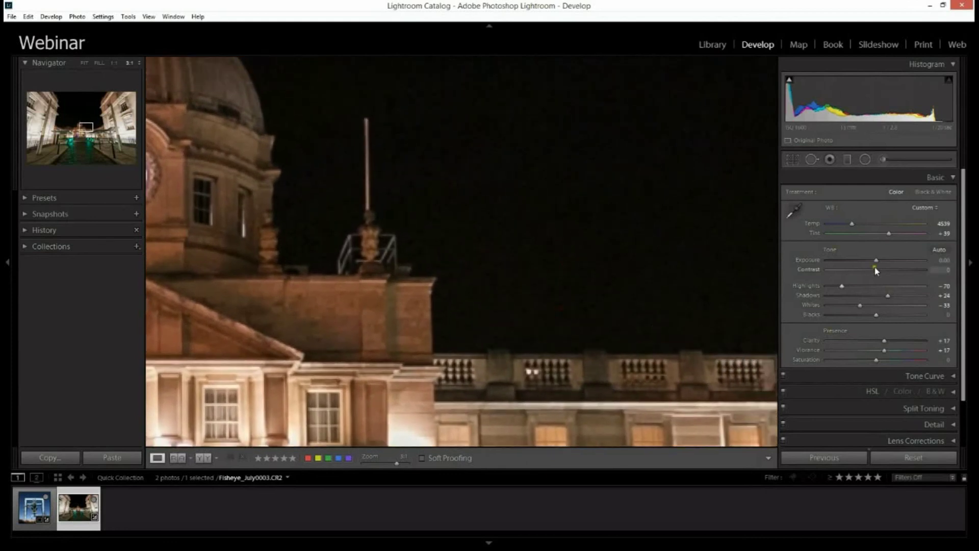
left_click_drag(876, 260, 887, 261)
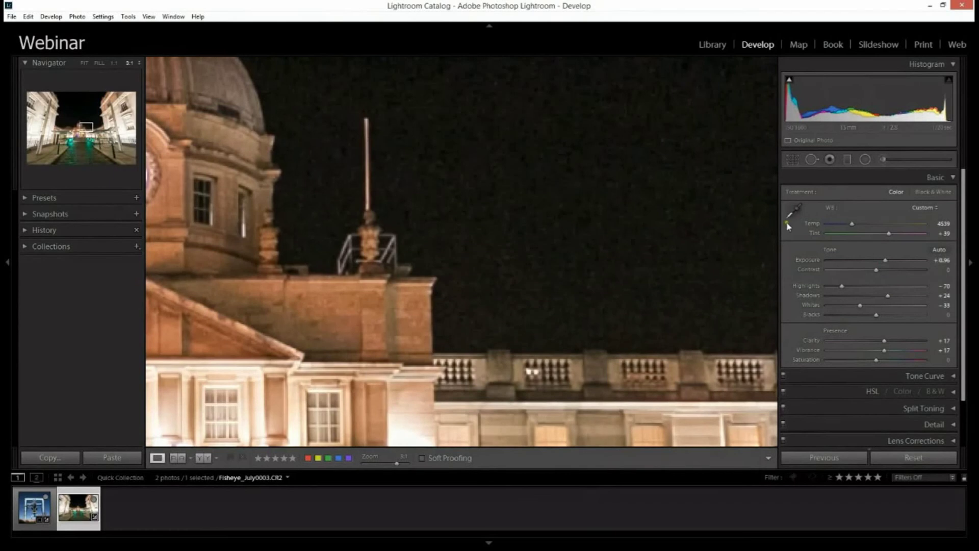
Darken the noisy night sky with Blacks at -14 and Shadows at +1, and collapse the Basic settings.
left_click(615, 272)
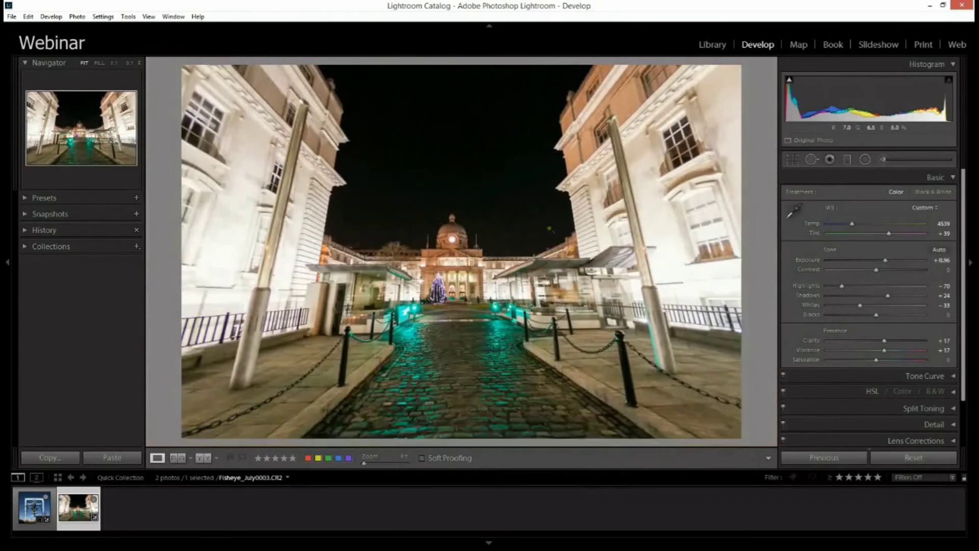
left_click(549, 229)
left_click_drag(563, 299, 615, 299)
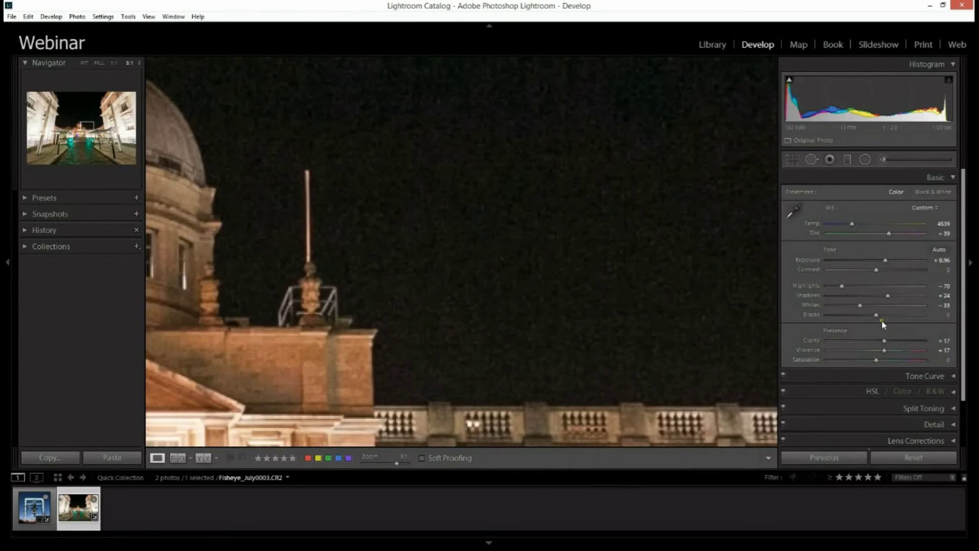
mouse_move(876, 314)
left_mouse_down()
mouse_move(867, 312)
mouse_move(889, 295)
mouse_move(880, 295)
left_mouse_up()
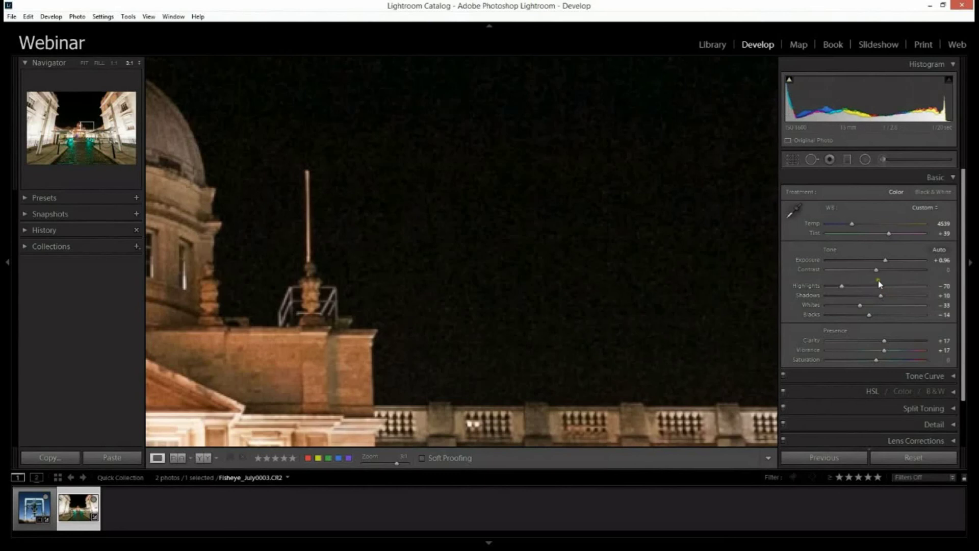
double_click(879, 296)
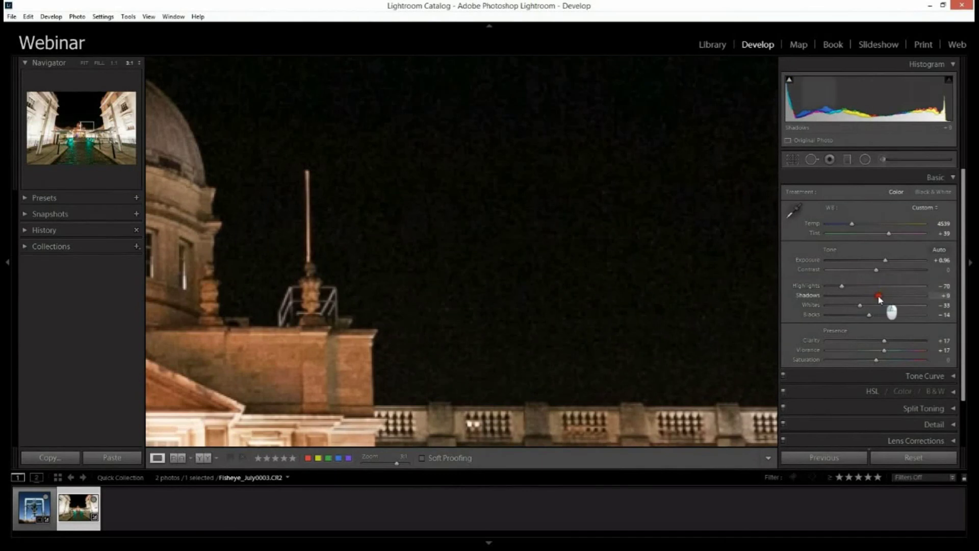
left_click_drag(878, 296, 876, 296)
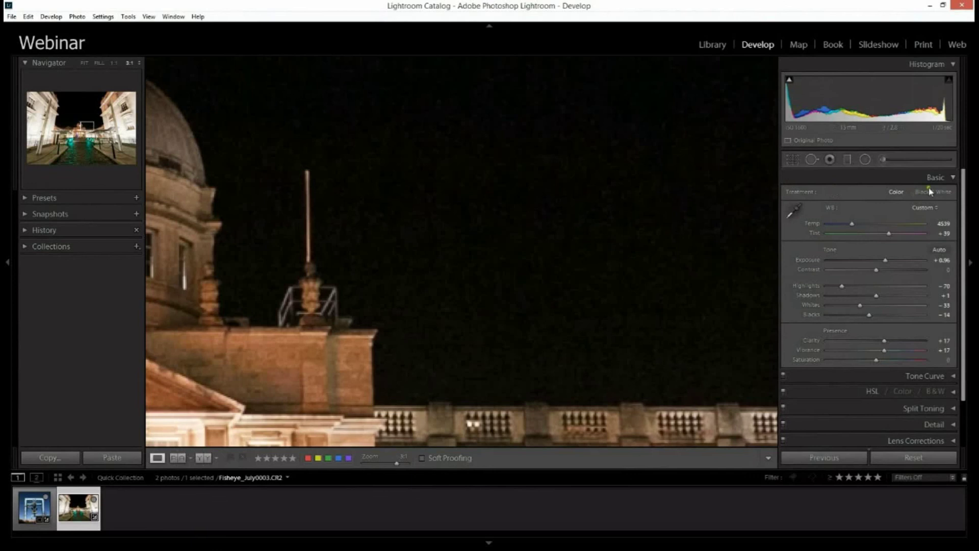
left_click(891, 180)
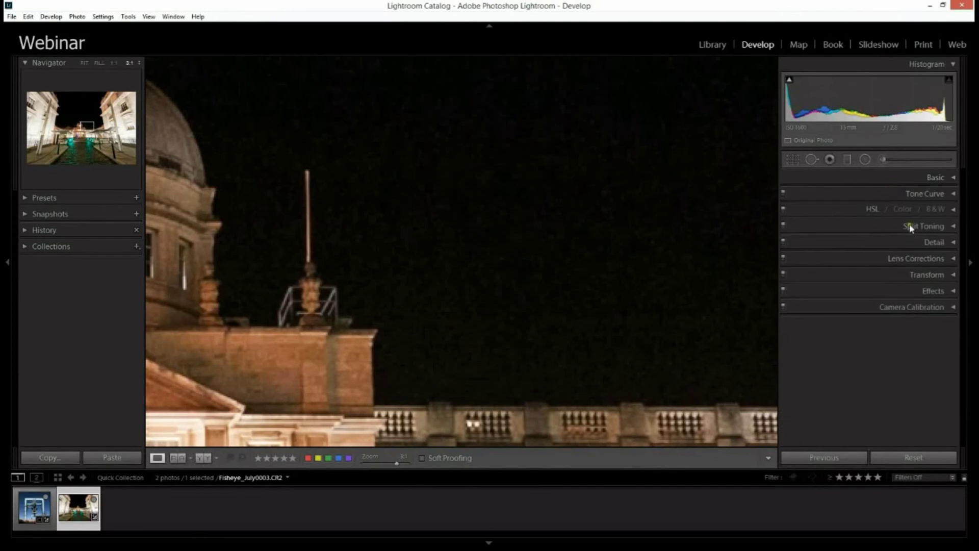
Inspect the bollard and chain in the Detail preview, zoom the photo in on the clock dome, and hide the preview.
left_click(899, 248)
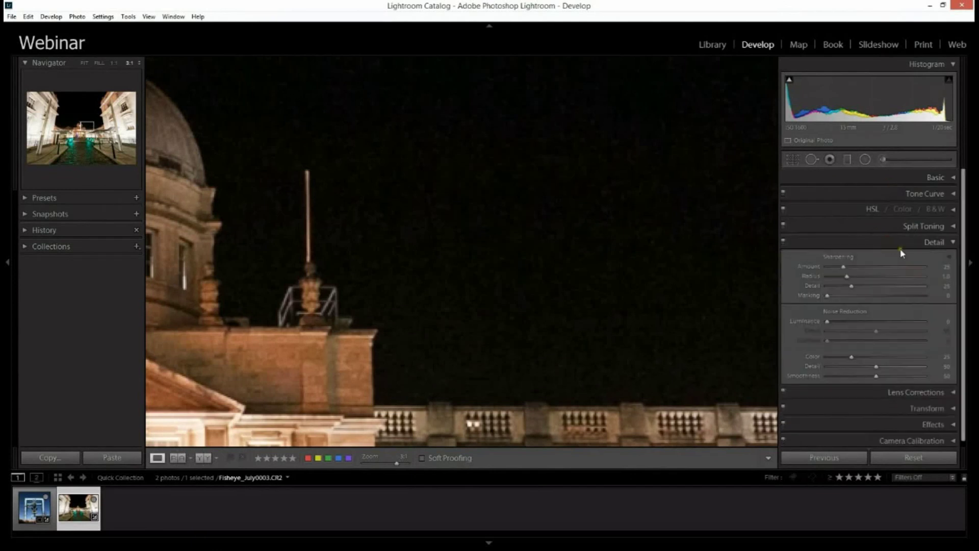
left_click(949, 256)
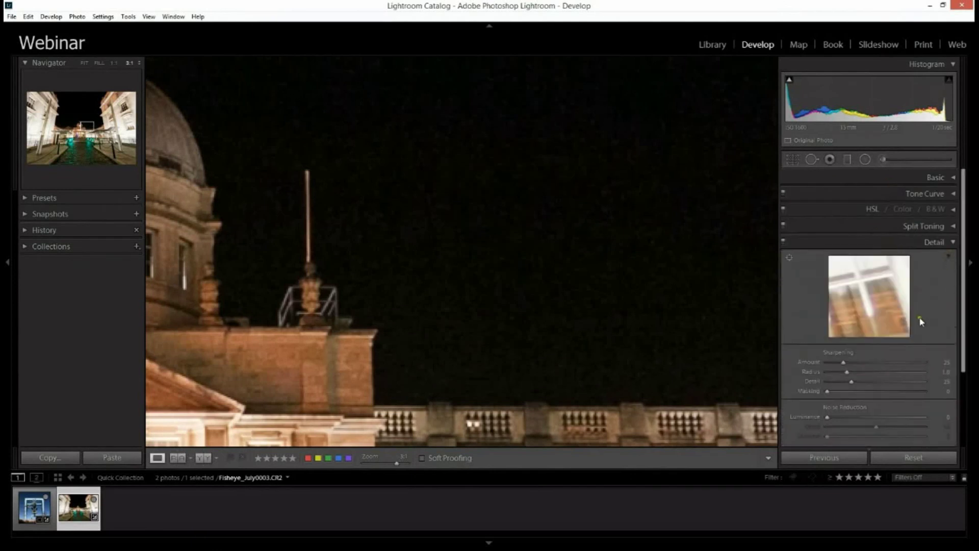
scroll(920, 318, "down", 2)
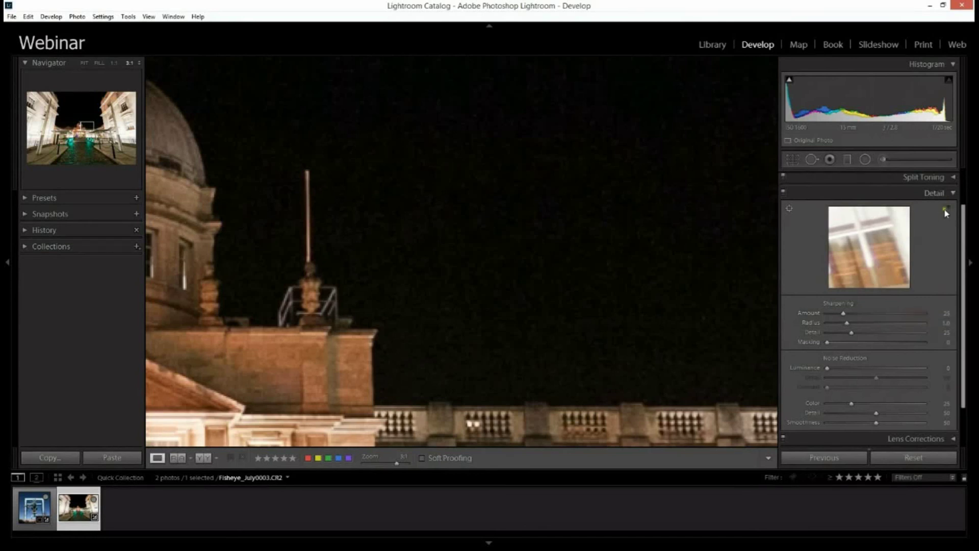
left_click_drag(851, 252, 844, 273)
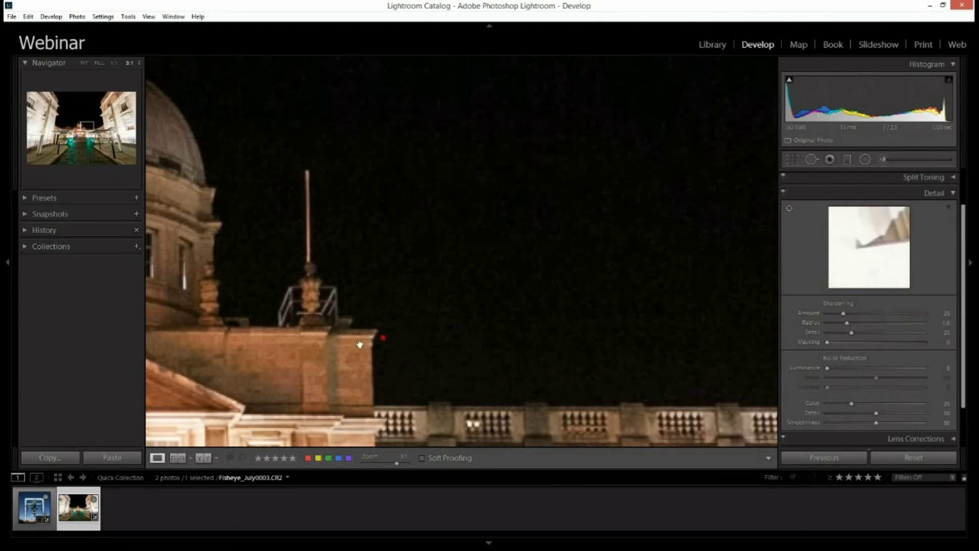
left_click(388, 327)
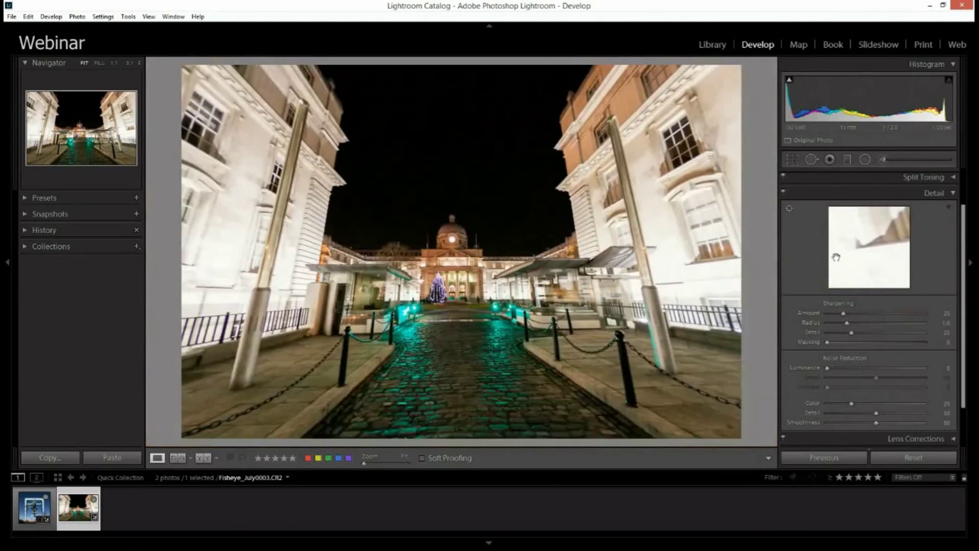
mouse_move(846, 243)
left_mouse_down()
mouse_move(890, 245)
mouse_move(872, 224)
mouse_move(858, 274)
mouse_move(877, 269)
mouse_move(893, 283)
left_mouse_up()
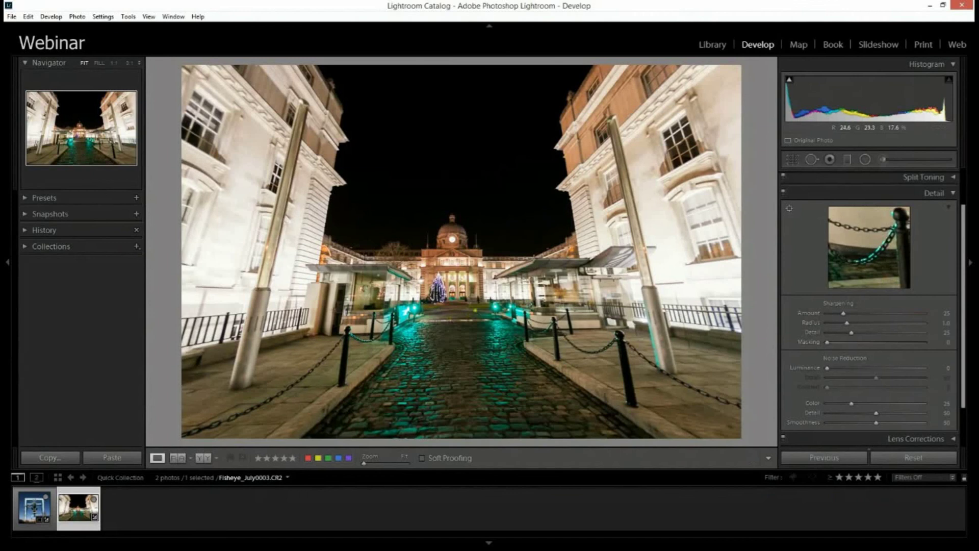
left_click(479, 263)
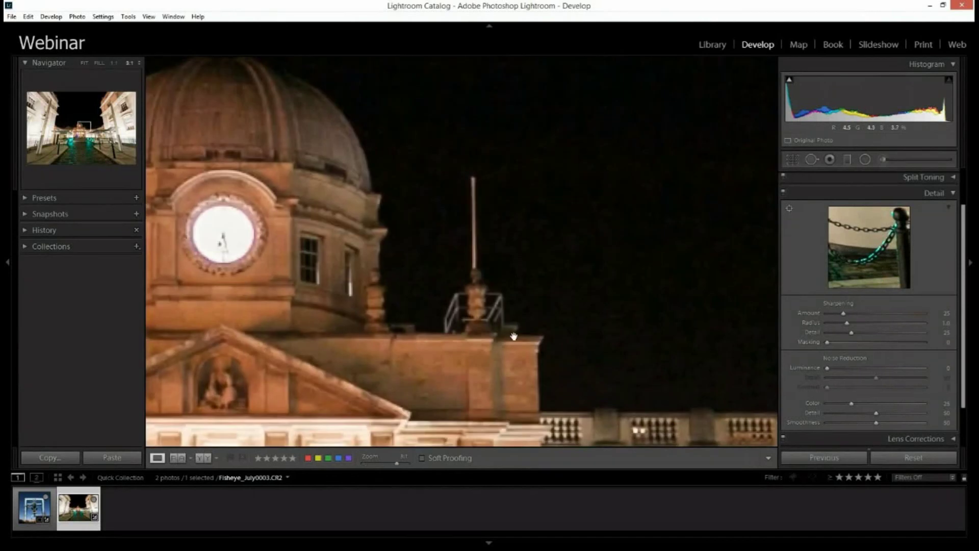
left_click(947, 209)
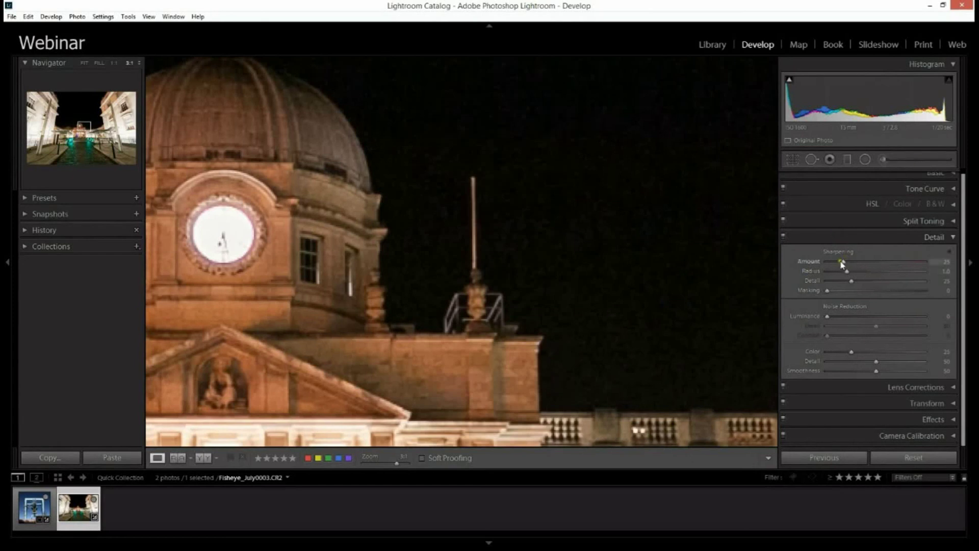
Try a sharpening Amount of 31 on the clock dome using the greyscale preview.
left_click_drag(842, 263, 845, 263)
key("alt")
left_click_drag(844, 264, 846, 266)
mouse_move(845, 265)
left_mouse_down()
mouse_move(887, 264)
mouse_move(830, 261)
mouse_move(848, 264)
left_mouse_up()
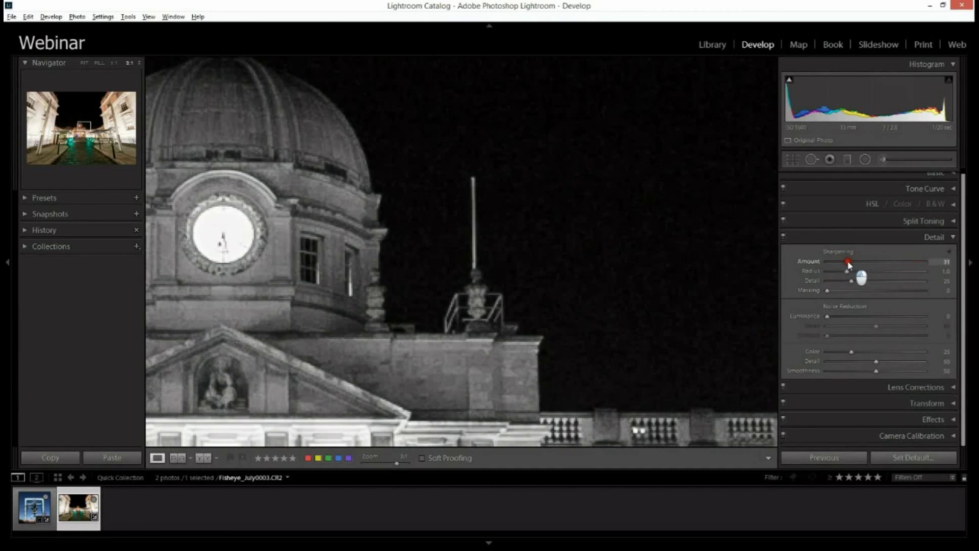
left_click_drag(848, 264, 848, 266)
left_click_drag(848, 264, 848, 265)
Raise the sharpening Amount to 124 and compare the greyscale preview with the colour view.
key("alt")
left_click_drag(848, 264, 910, 266)
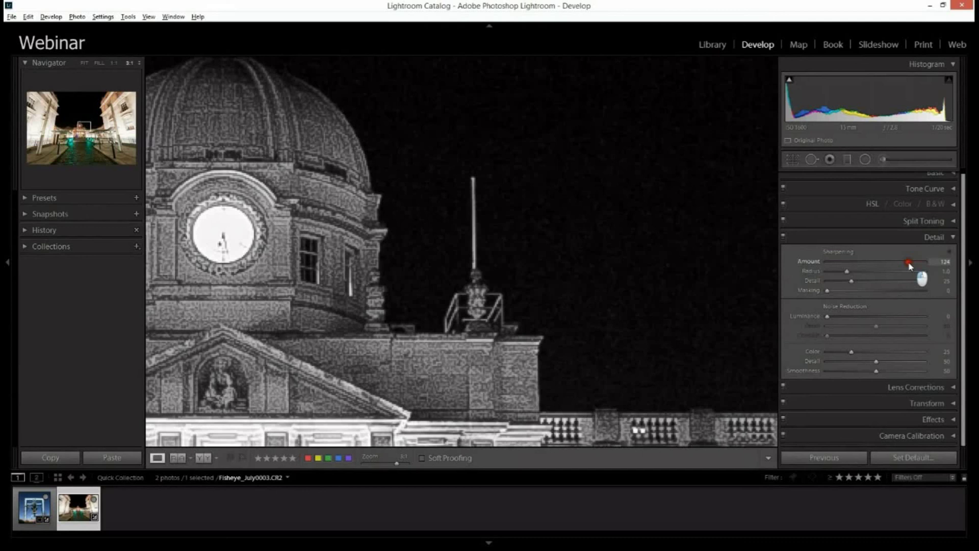
left_click_drag(910, 264, 909, 265)
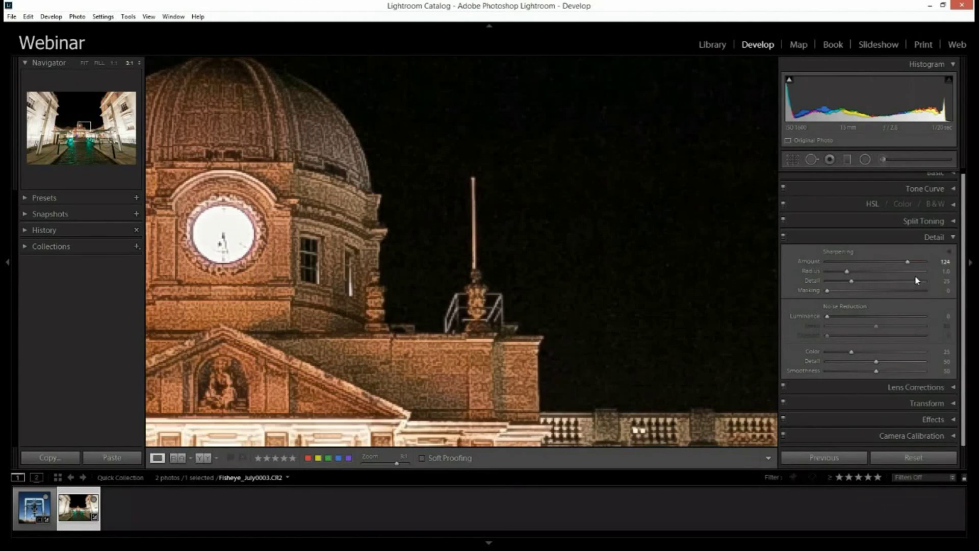
left_click(907, 261, "alt")
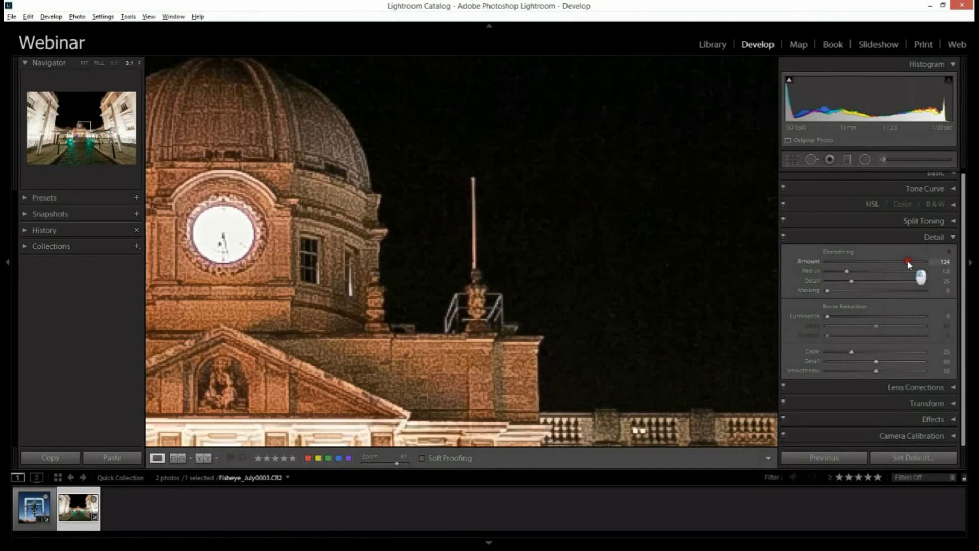
Set the sharpening Amount to 80 and Radius to 1.7, checking the edges on the clock dome in the greyscale preview.
left_click_drag(907, 261, 880, 269)
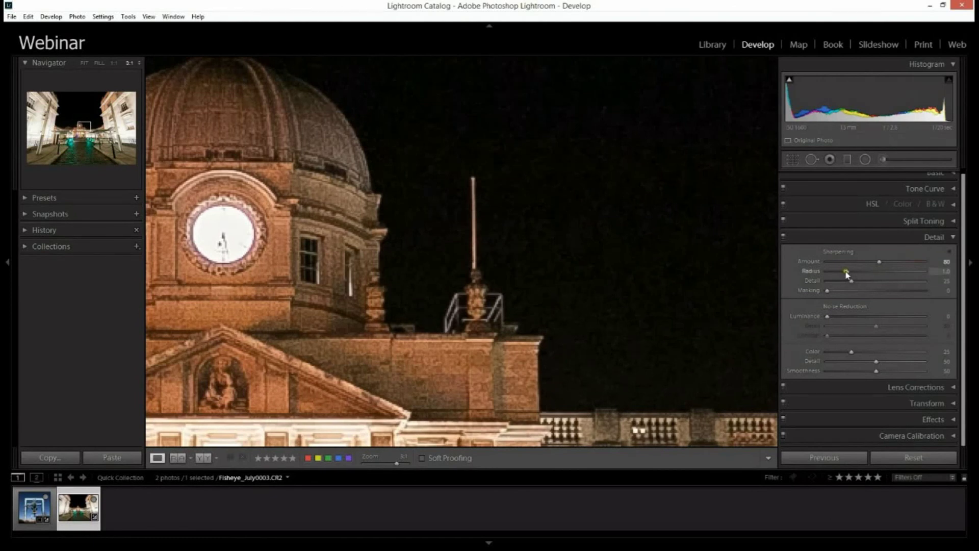
left_click_drag(846, 274, 848, 276)
key("alt")
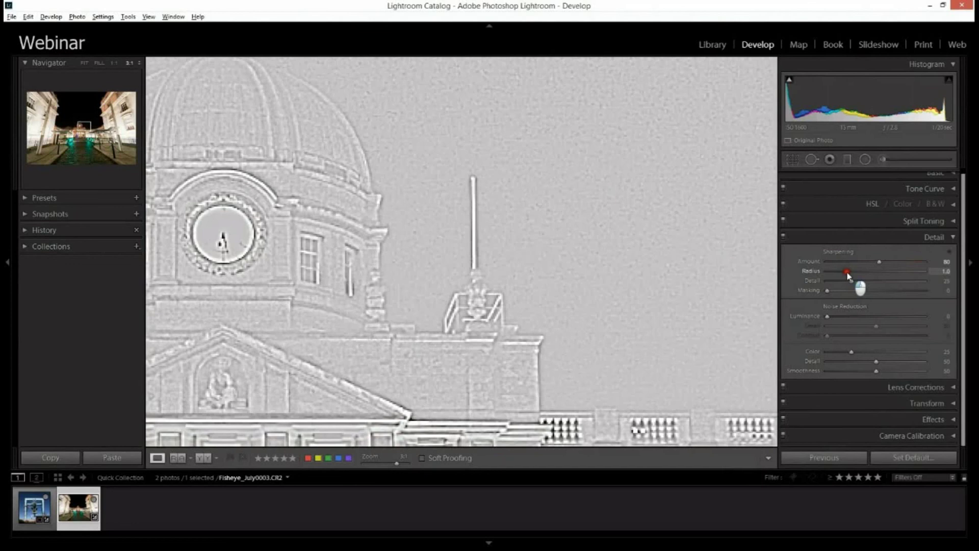
left_click_drag(849, 276, 917, 286)
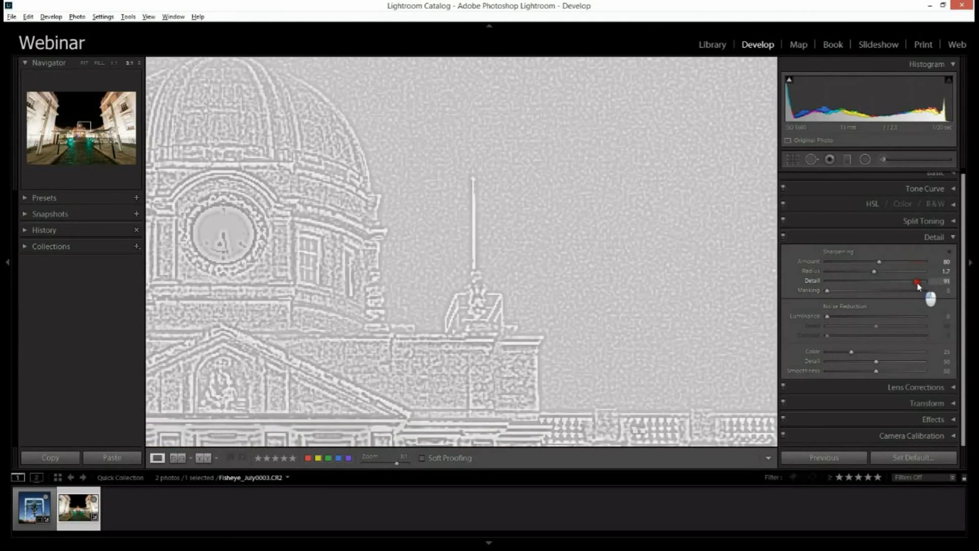
Set the sharpening Detail to 33 and Masking to 46, using the mask preview to keep sharpening off the night sky.
left_click_drag(918, 286, 916, 286)
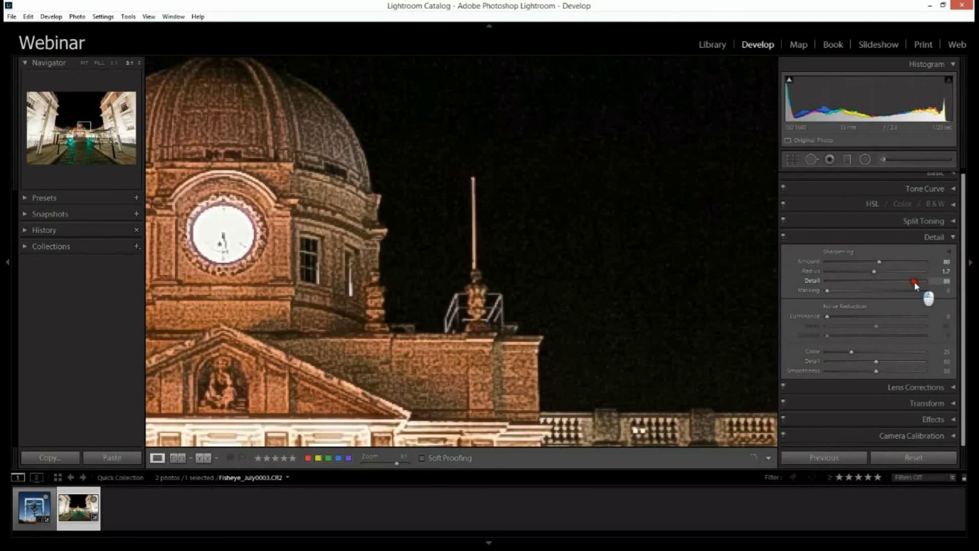
left_click_drag(916, 286, 827, 291)
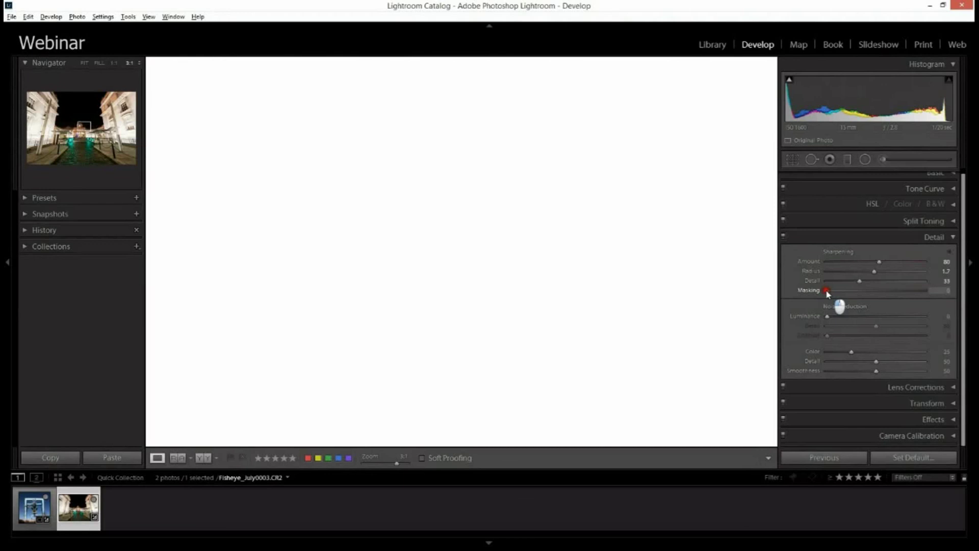
left_click_drag(827, 294, 871, 299)
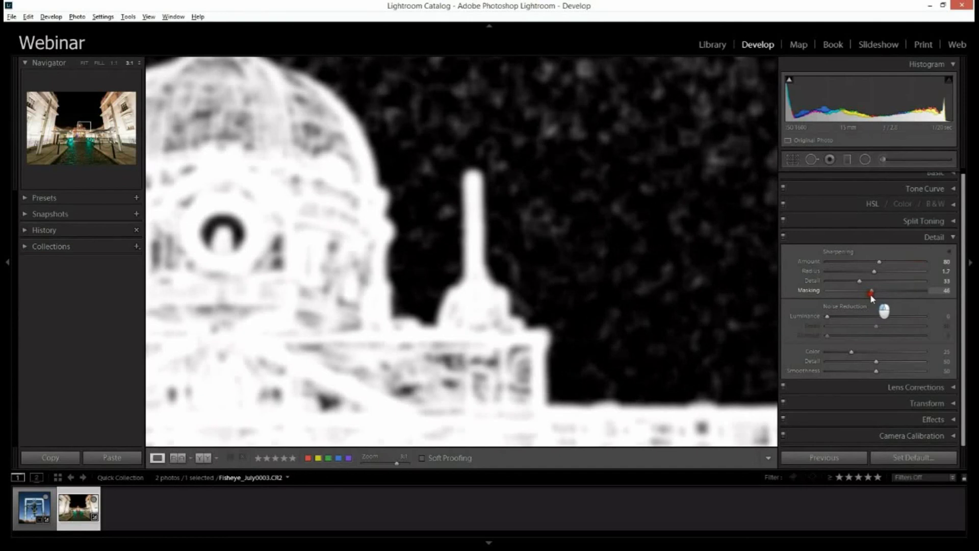
left_click_drag(871, 297, 871, 295)
left_click_drag(871, 292, 869, 291)
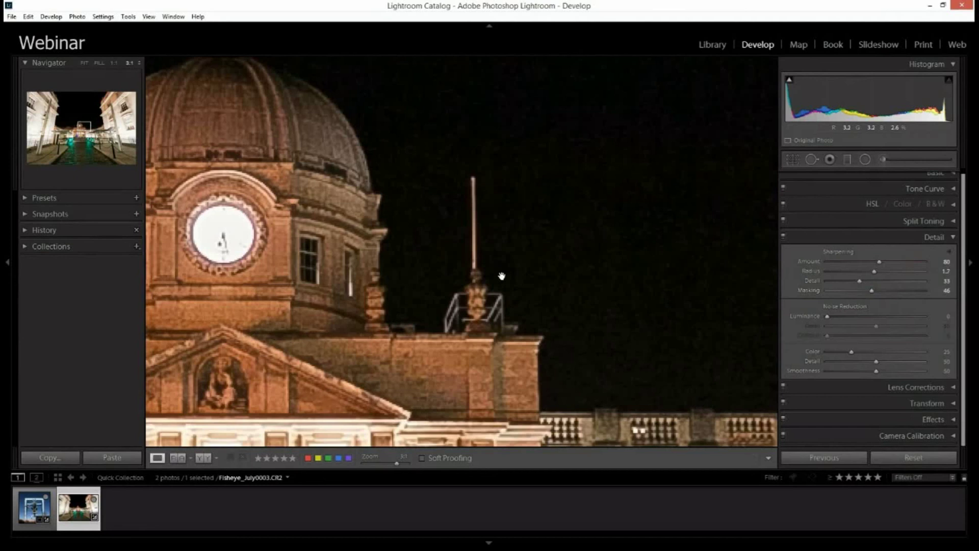
Try a Luminance noise reduction of 83 and inspect the sky, roofline and clock dome for lost detail.
left_click_drag(520, 281, 459, 240)
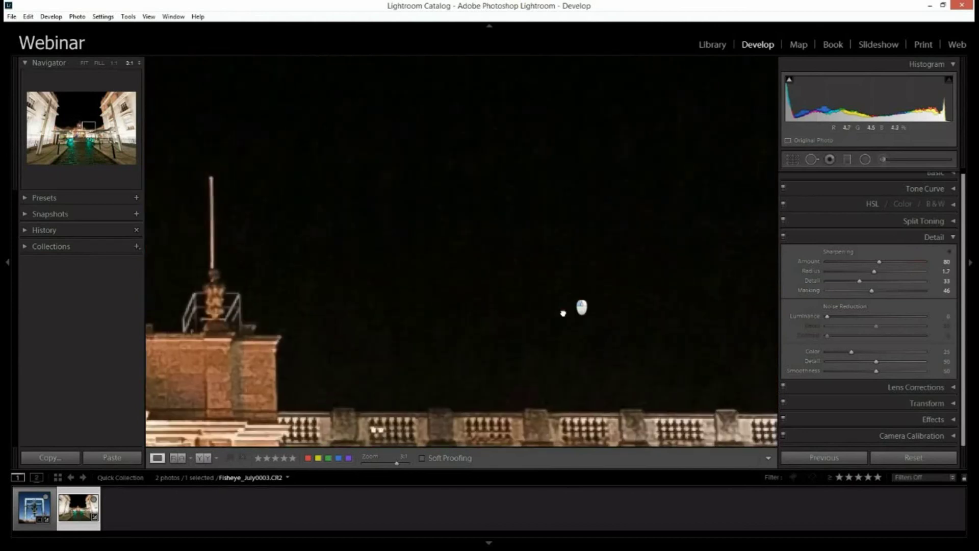
left_click_drag(581, 306, 614, 292)
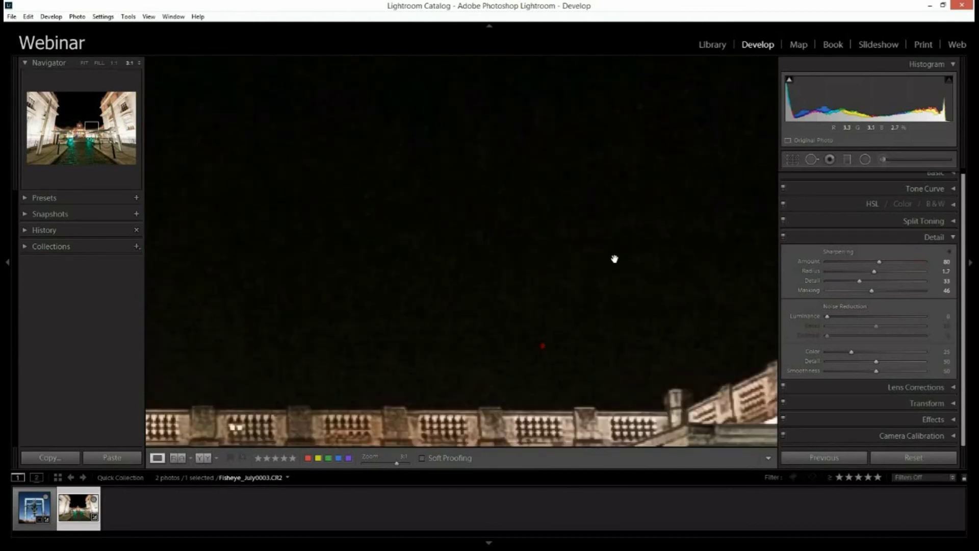
left_click_drag(354, 277, 584, 212)
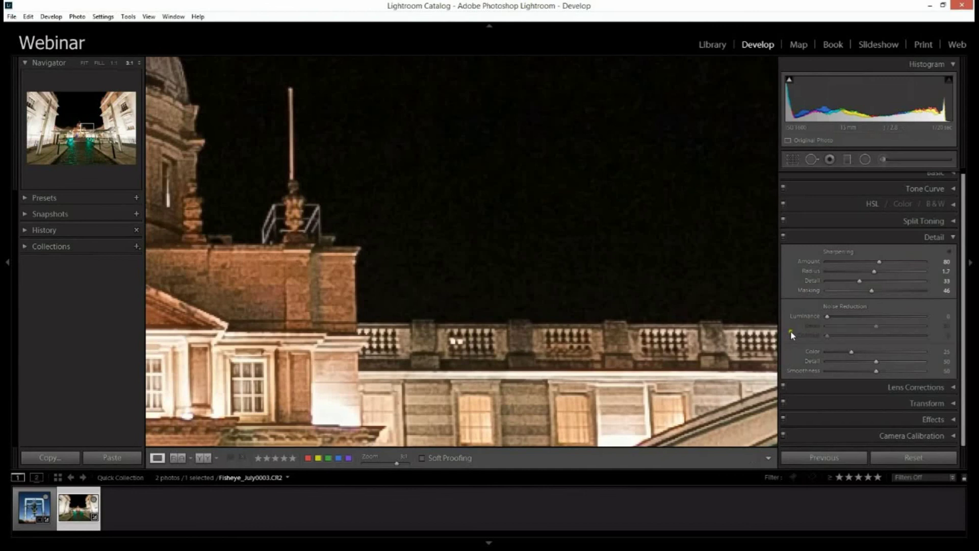
left_click(827, 316, "alt")
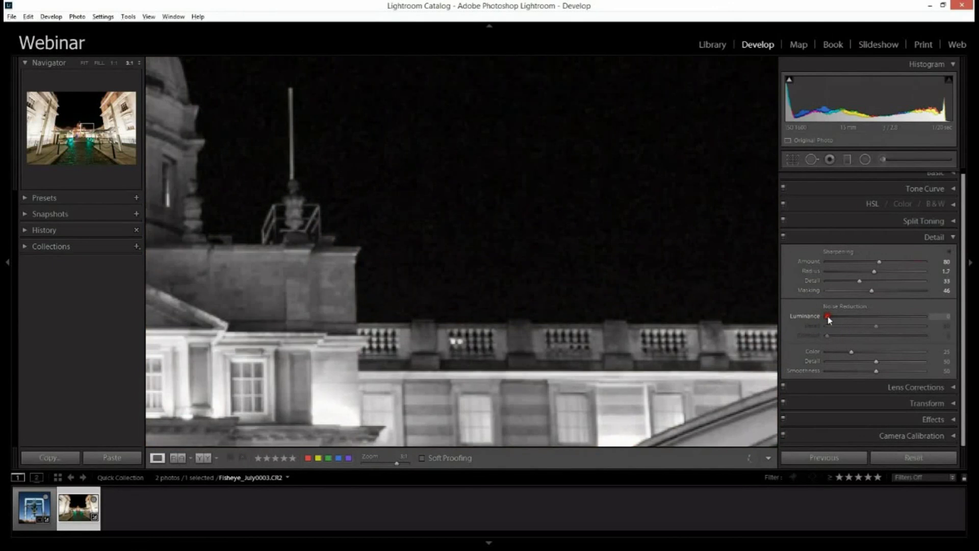
left_click(828, 317, "alt")
left_click_drag(829, 318, 910, 320)
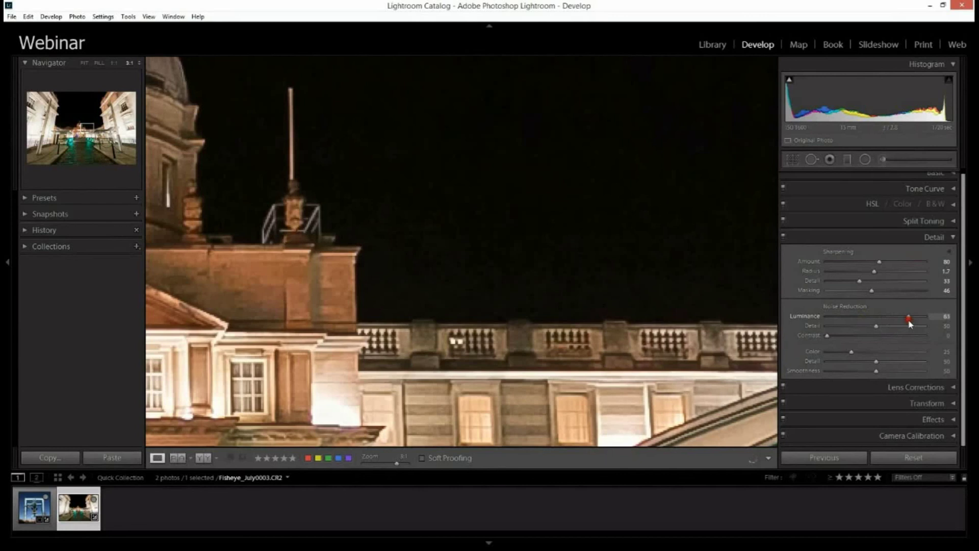
left_click(509, 269)
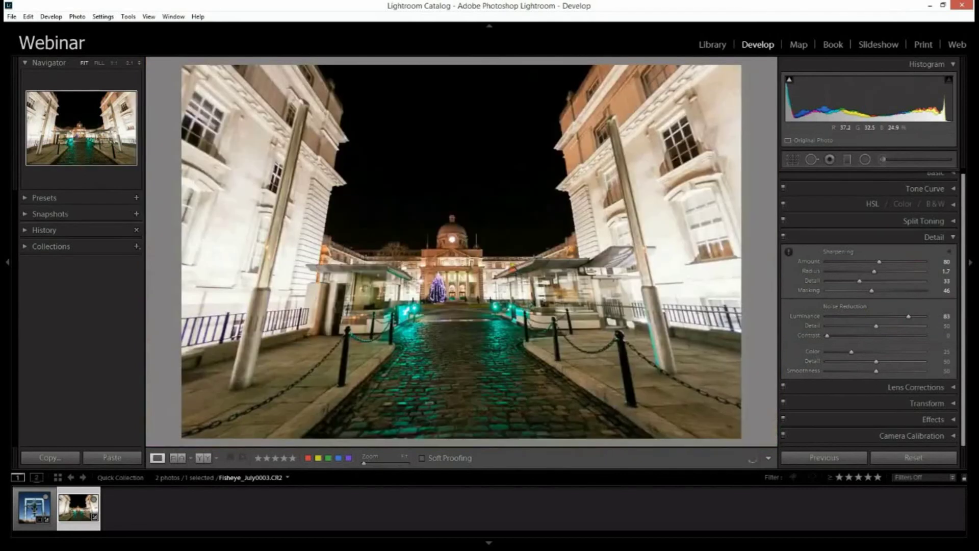
left_click(477, 217)
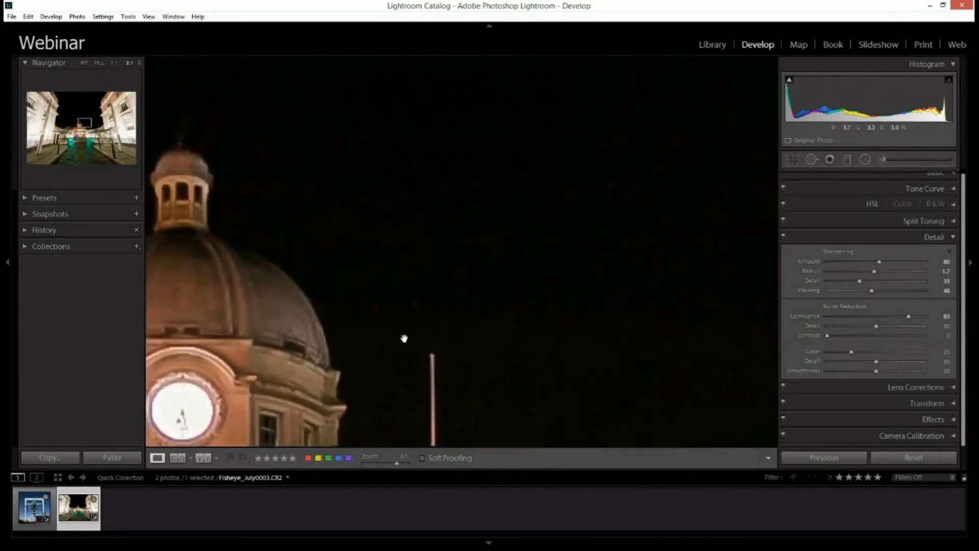
left_click_drag(406, 345, 603, 331)
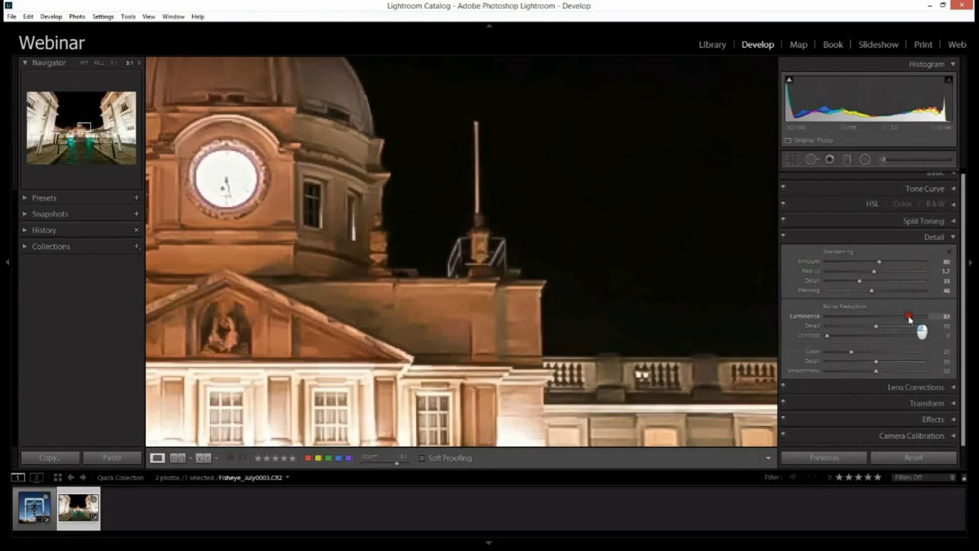
Set the Luminance noise reduction to 23.
left_click_drag(909, 318, 861, 316)
left_click_drag(860, 317, 849, 321)
left_click_drag(849, 320, 850, 321)
Compare the clock dome and sky with the Detail adjustments off and on, and return to the full photo.
left_click(783, 237)
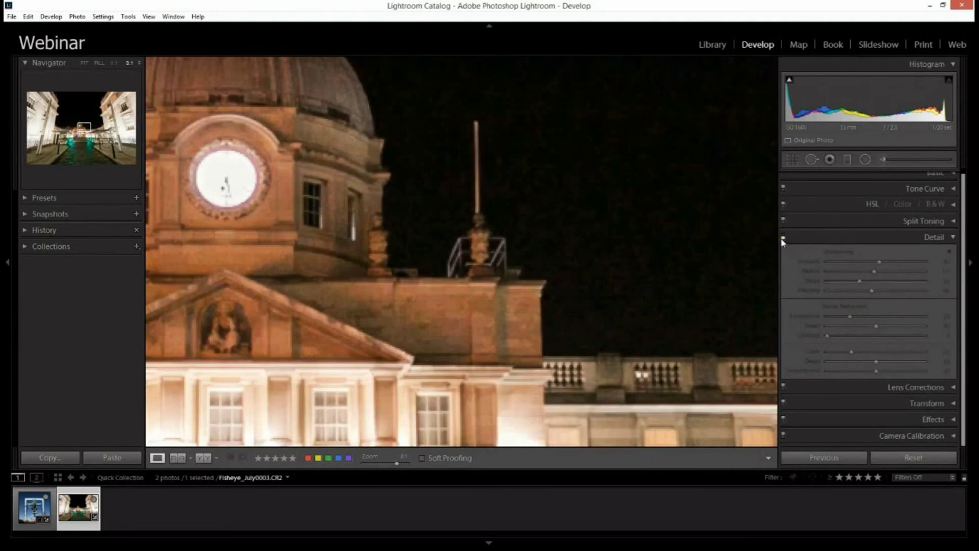
left_click_drag(555, 273, 505, 262)
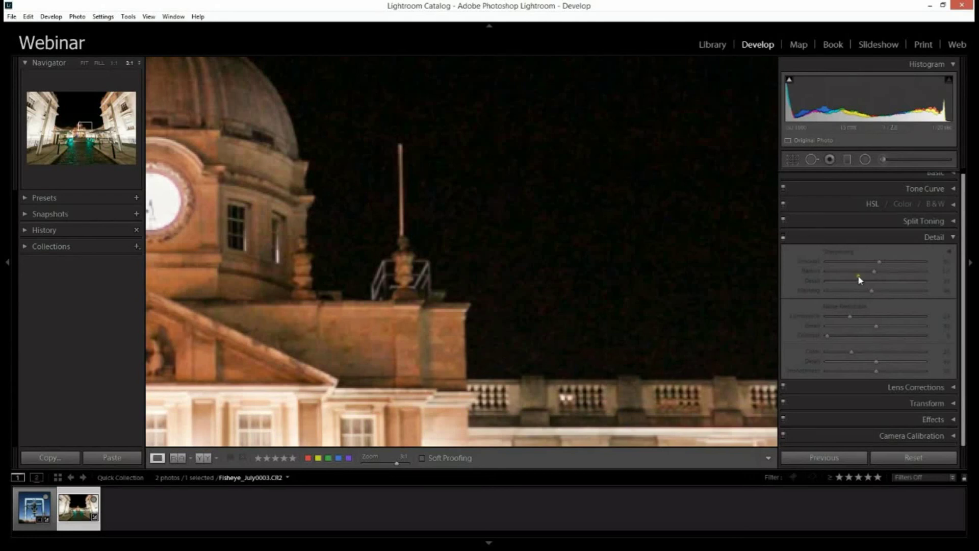
left_click(783, 236)
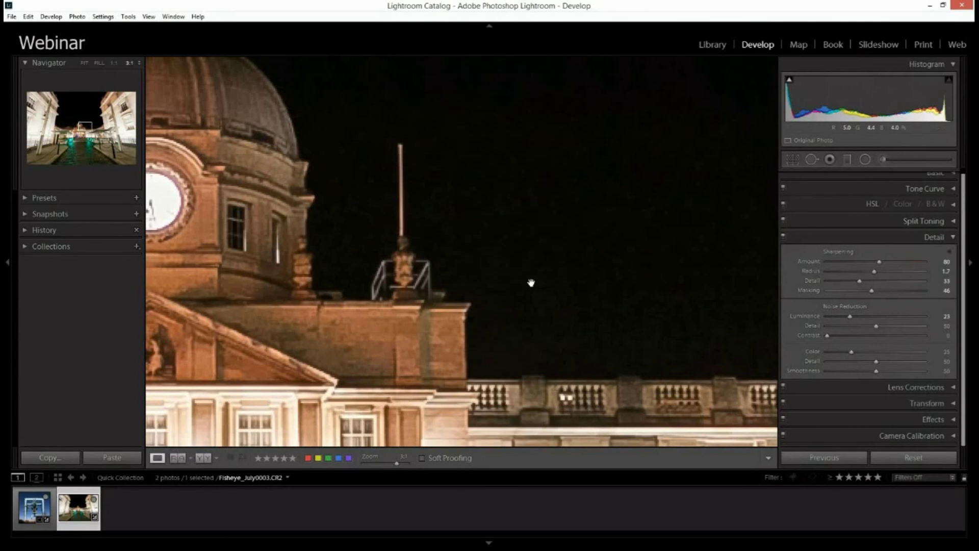
left_click(573, 306)
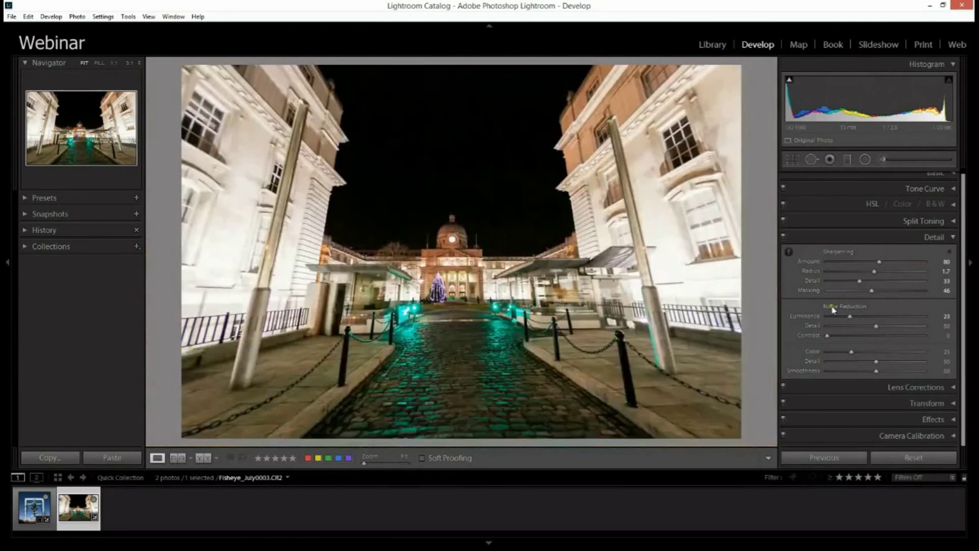
Switch off the Detail adjustments, inspect the clock building close up, and switch them back on.
left_click(785, 238)
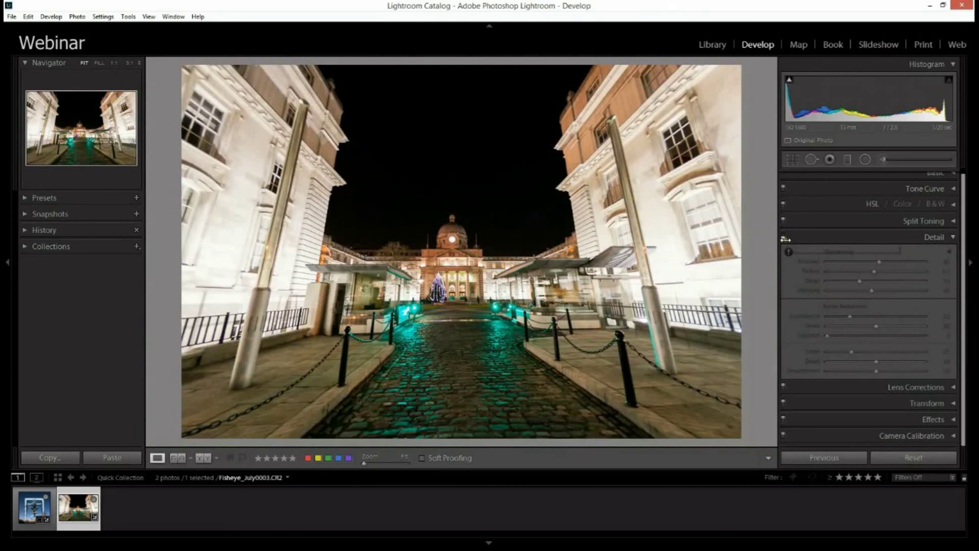
left_click(786, 238)
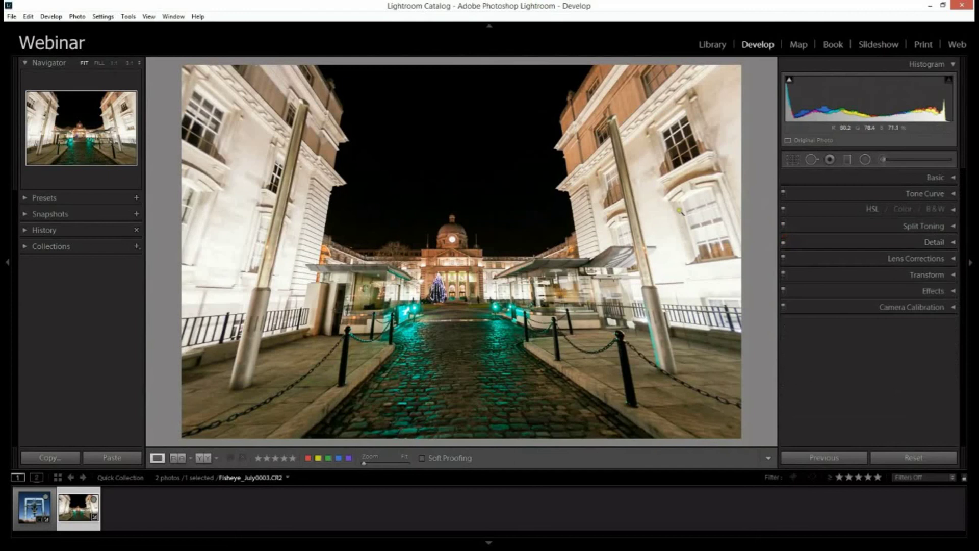
left_click(503, 263)
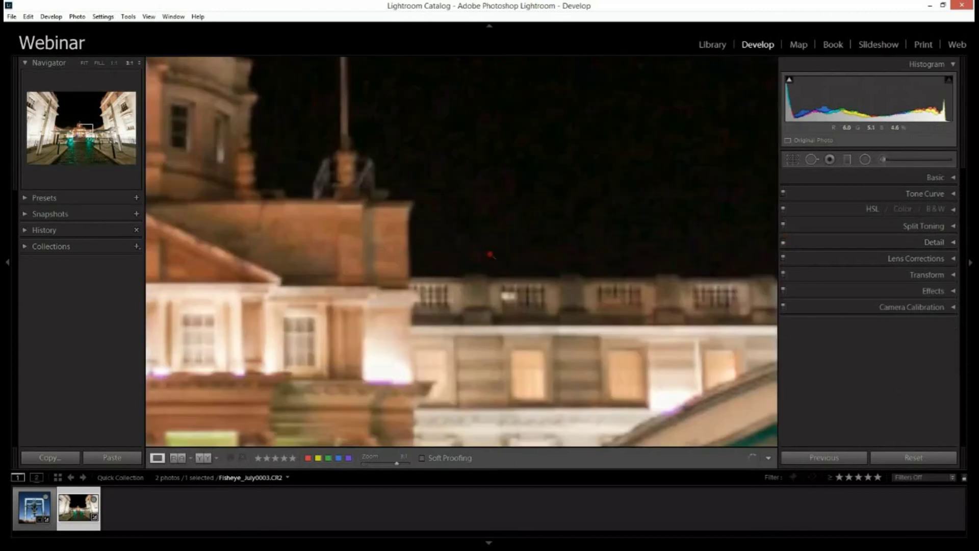
left_click_drag(518, 223, 611, 284)
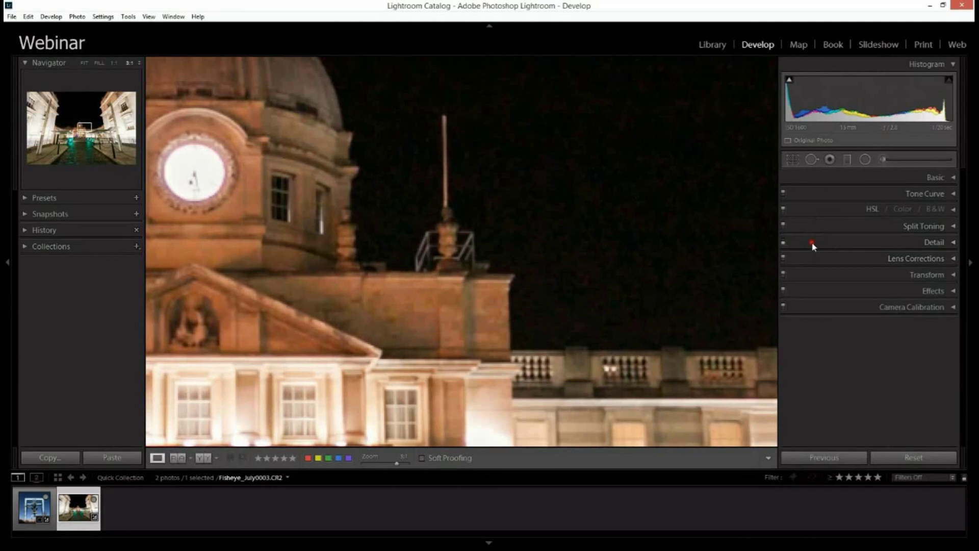
left_click(812, 242)
left_click(784, 242)
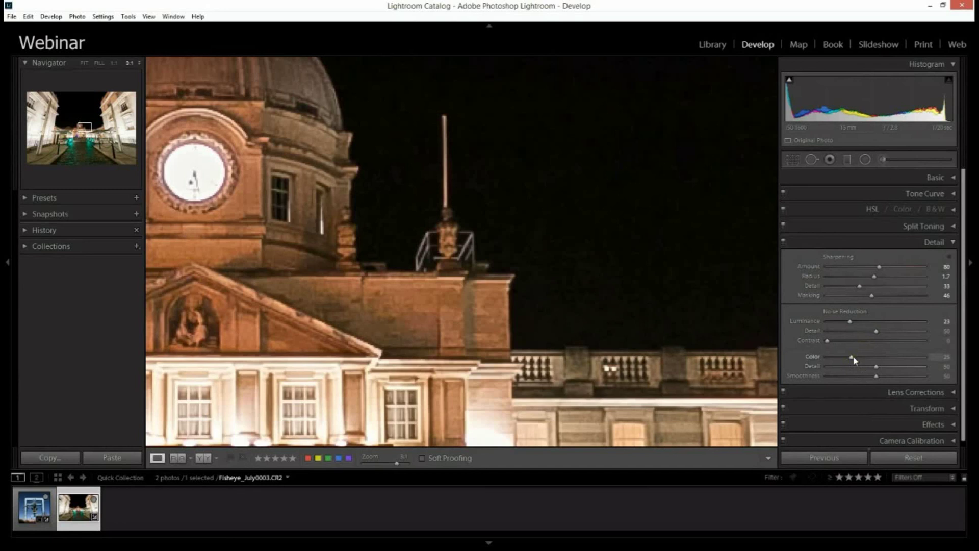
Compare the noise in the sky above the balustrade with the Detail adjustments off and on.
left_click(782, 242)
left_click_drag(760, 255, 588, 269)
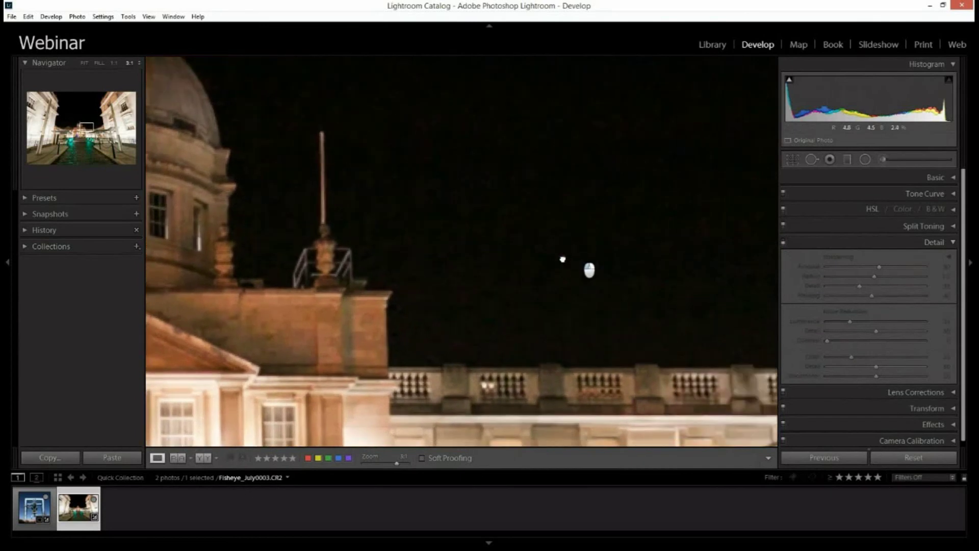
left_click_drag(641, 245, 500, 275)
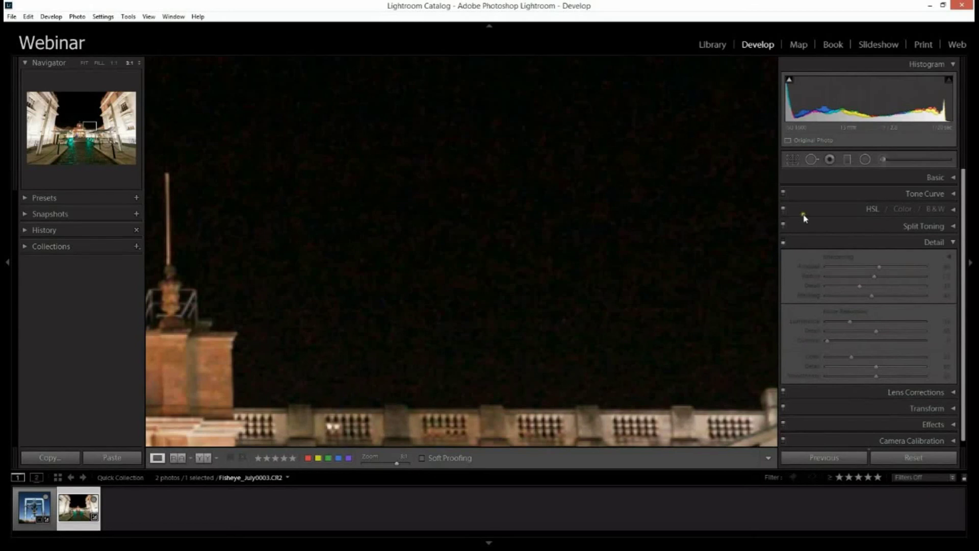
left_click(792, 241)
left_click(793, 241)
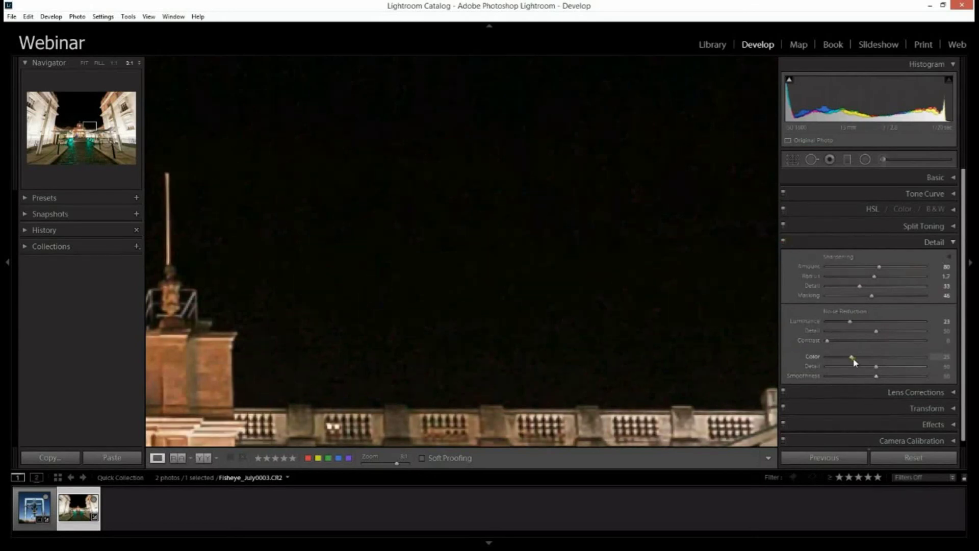
Try a much stronger Color noise reduction, bring it back down, and check the sky and roofline close up.
left_click_drag(852, 357, 918, 361)
left_click_drag(900, 363, 851, 361)
left_click(641, 293)
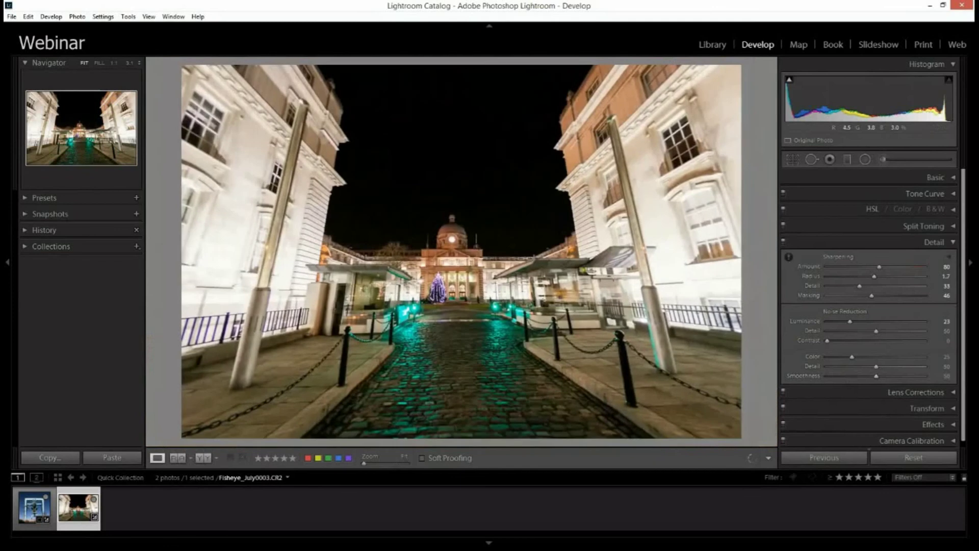
left_click(507, 245)
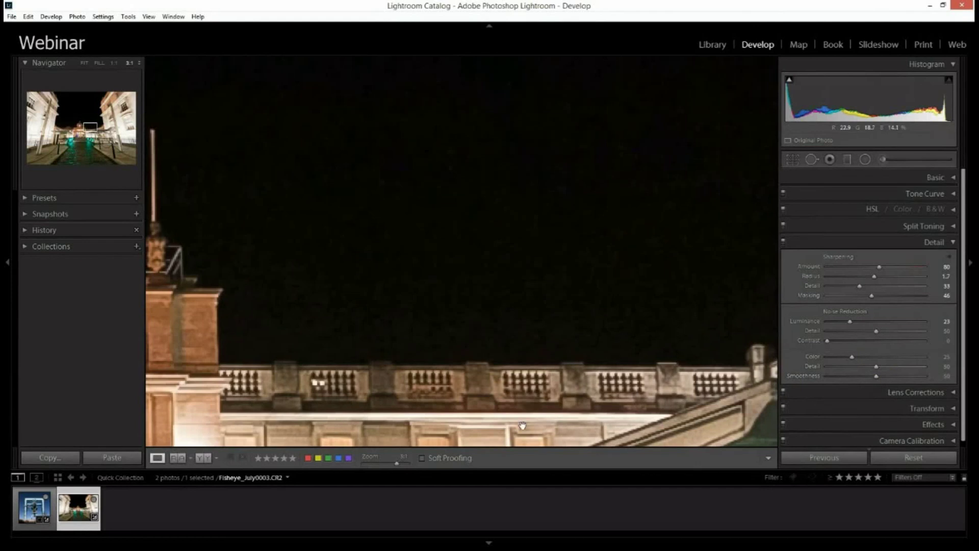
left_click_drag(433, 395, 514, 288)
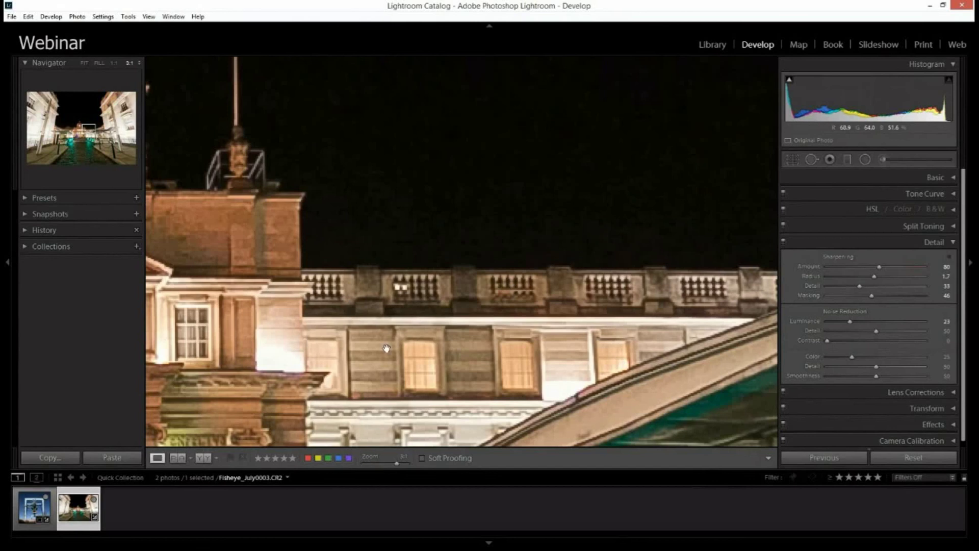
Compare the Detail adjustments off and on at 1:1, return to the full photo, and open the Basic settings.
left_click_drag(397, 462, 389, 464)
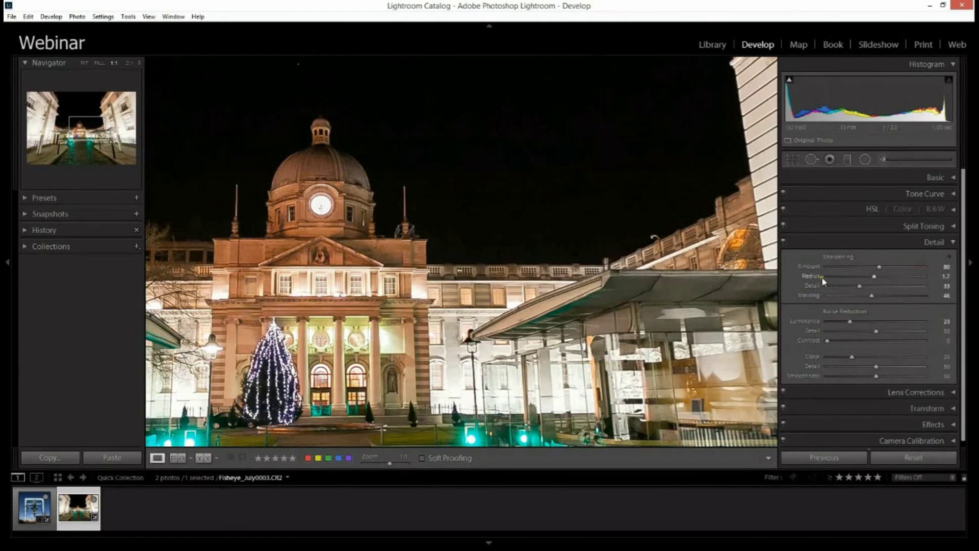
left_click(783, 244)
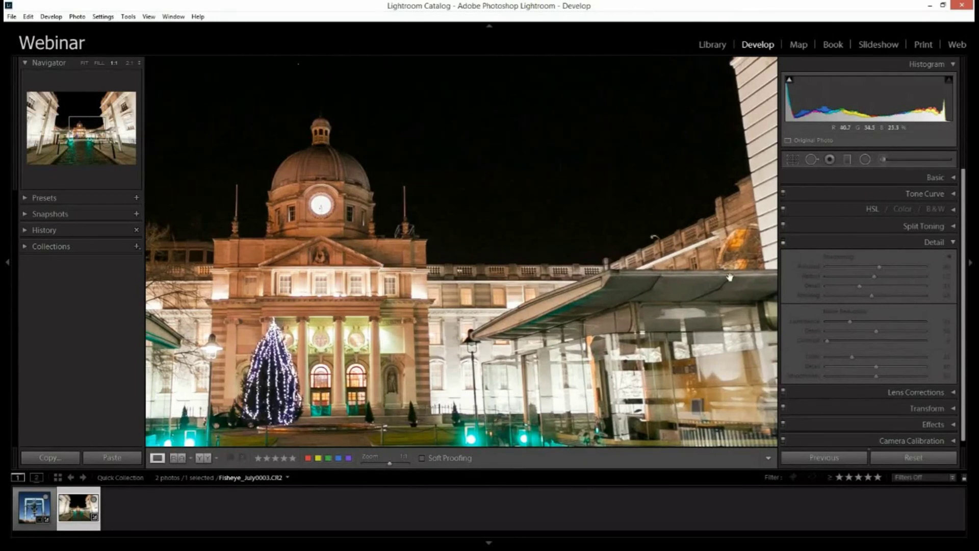
left_click(784, 242)
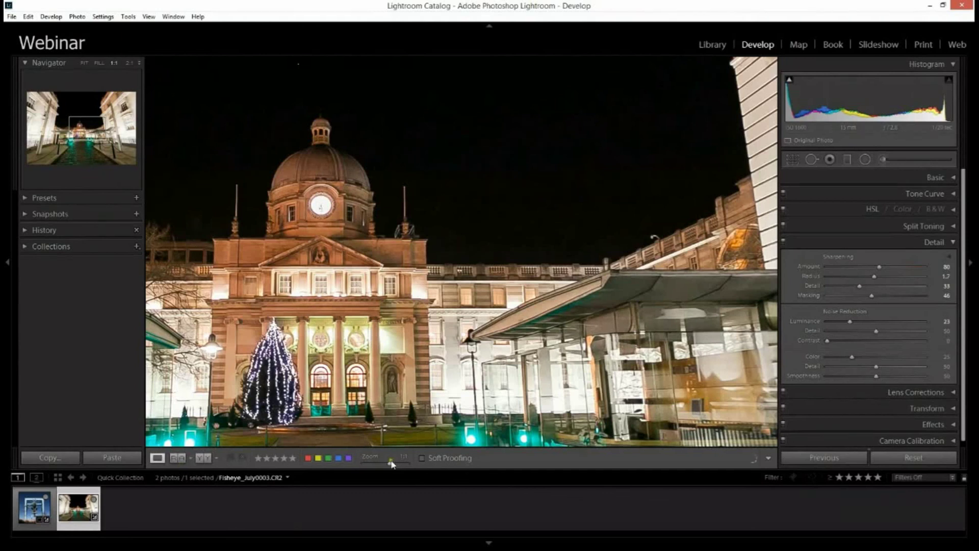
left_click_drag(389, 462, 368, 466)
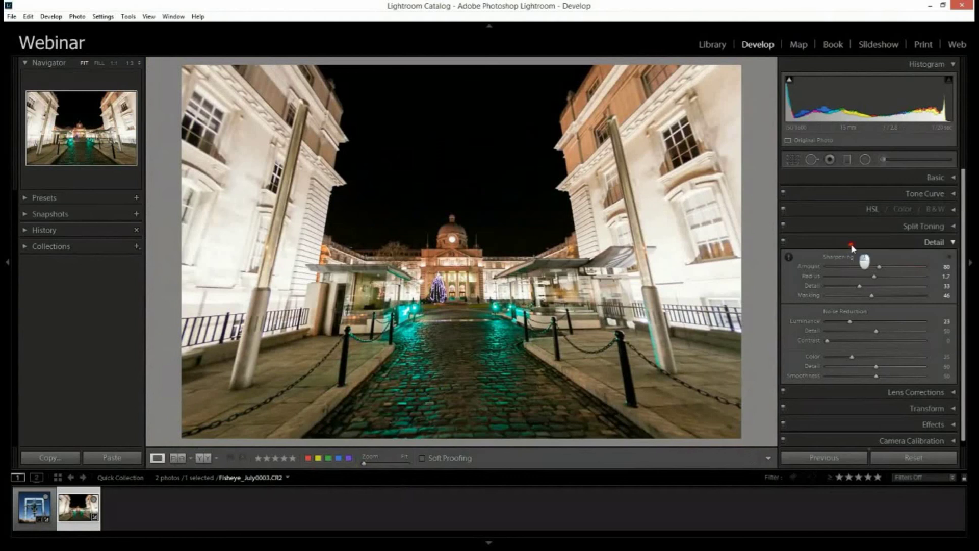
left_click(867, 177)
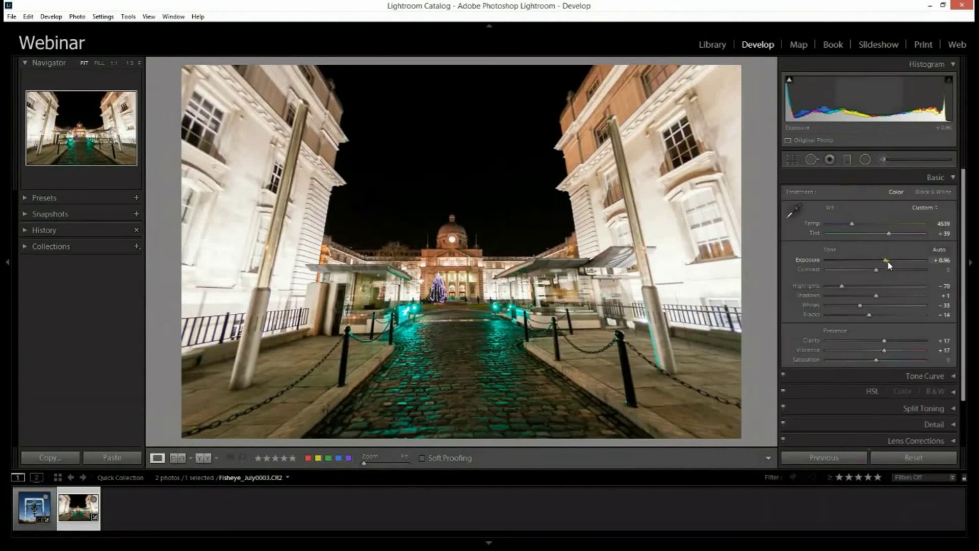
Lower the night photo's Exposure to +0.65 and close the Basic settings.
left_click_drag(886, 260, 881, 262)
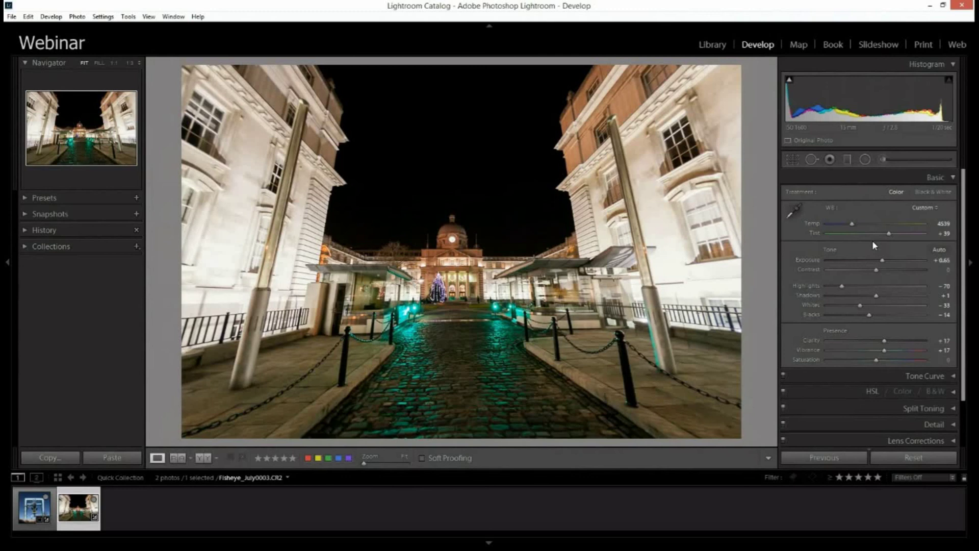
left_click(912, 176)
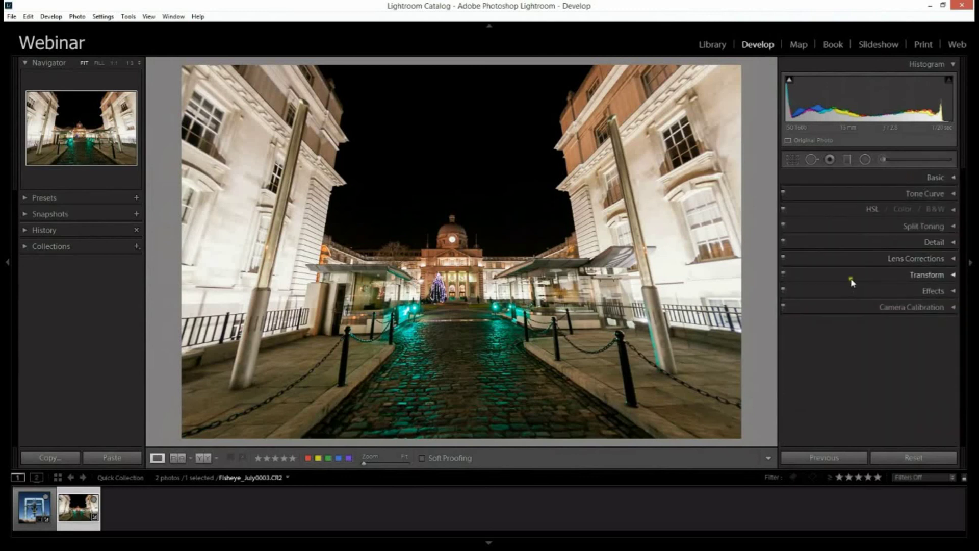
Try Guided Upright with vertical guides along the facing edges of both buildings and a horizontal guide across the photo.
left_click(852, 275)
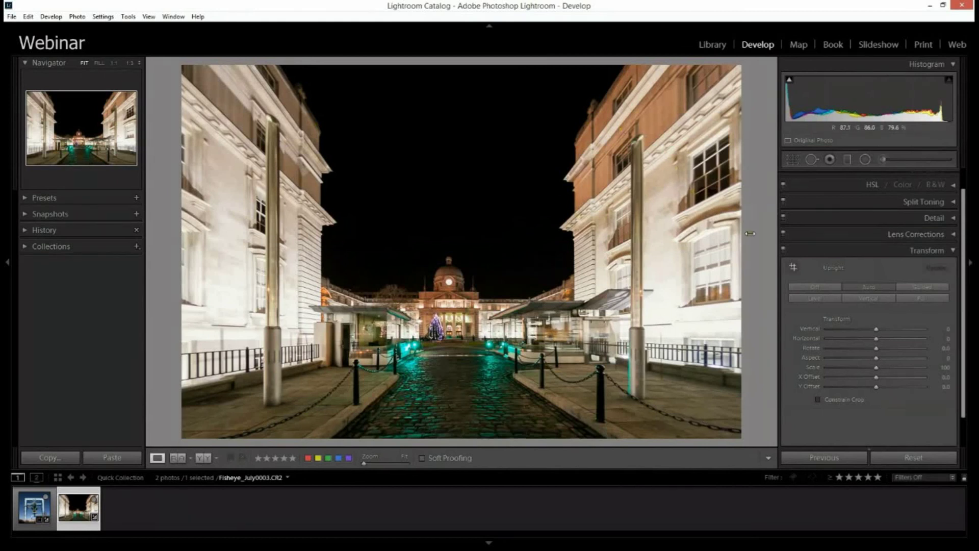
left_click(834, 288)
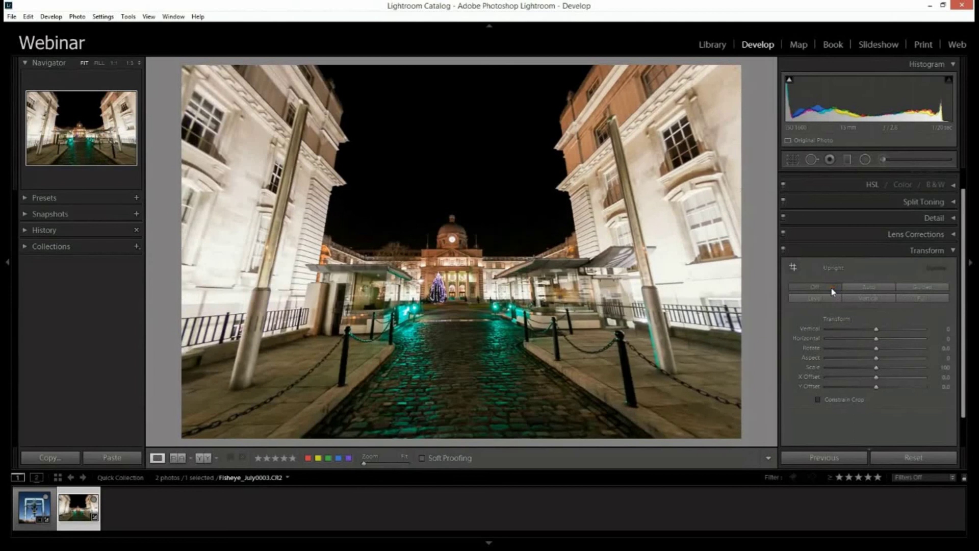
left_click(793, 267)
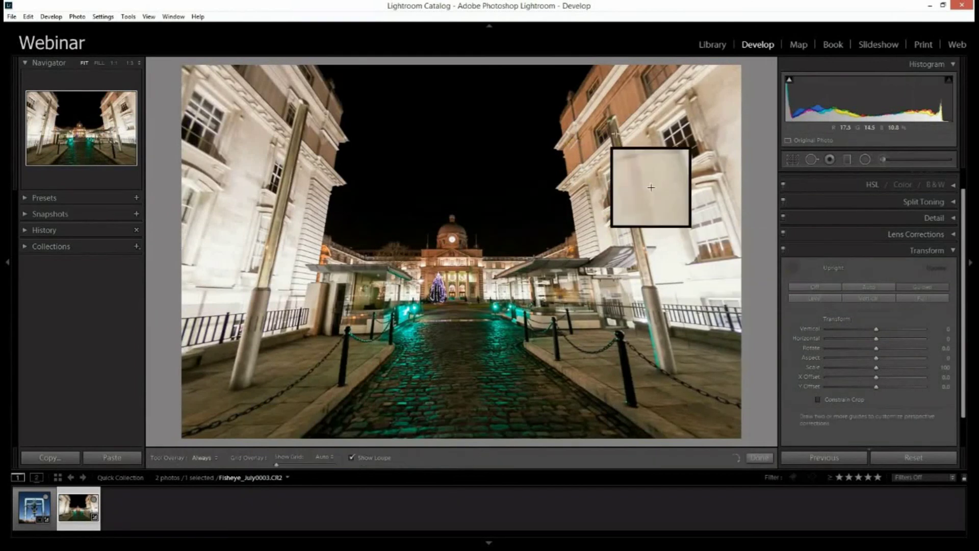
left_click_drag(581, 66, 616, 210)
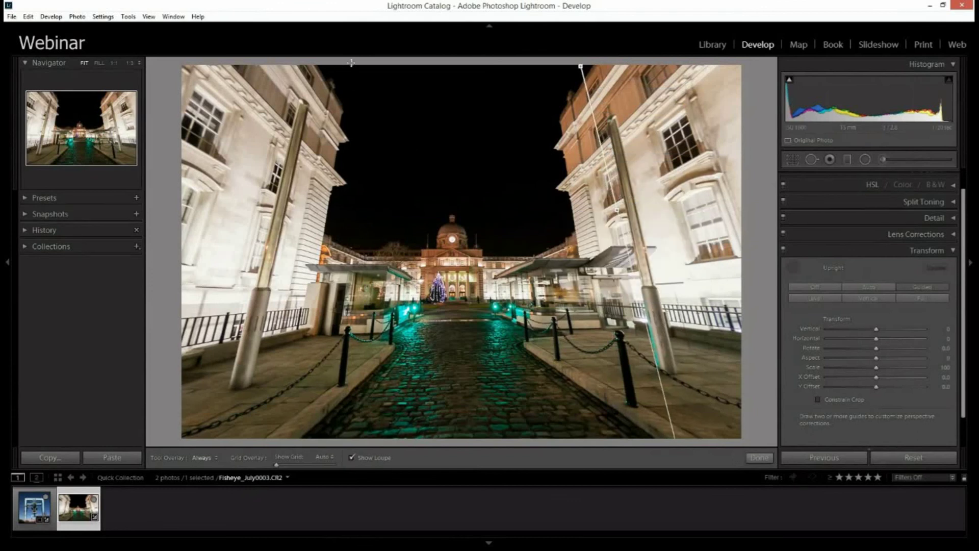
left_click_drag(345, 64, 314, 218)
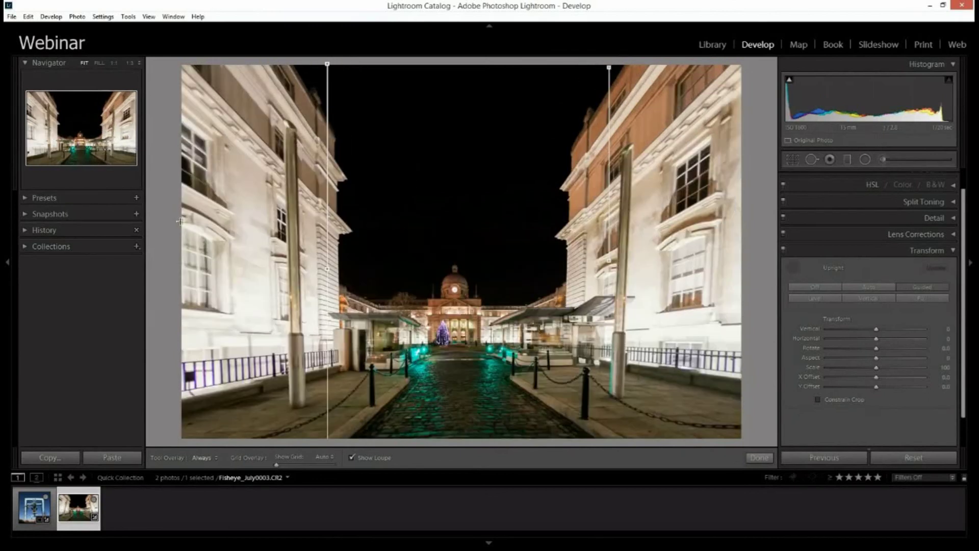
left_click_drag(176, 278, 510, 296)
mouse_move(614, 268)
left_mouse_down()
mouse_move(630, 256)
mouse_move(678, 265)
mouse_move(724, 321)
mouse_move(735, 282)
left_mouse_up()
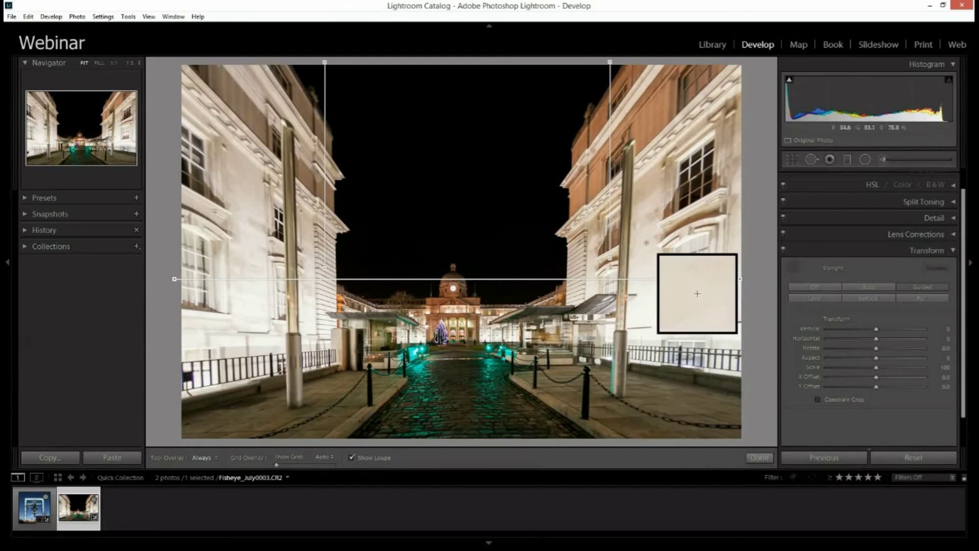
Undo the added Upright guides and leave guided perspective correction.
key("ctrl+z")
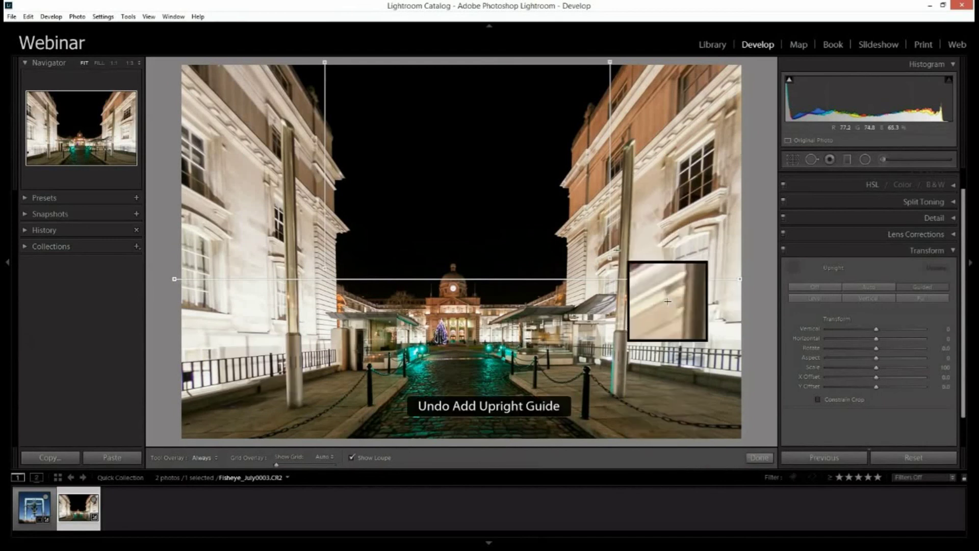
key("ctrl+z")
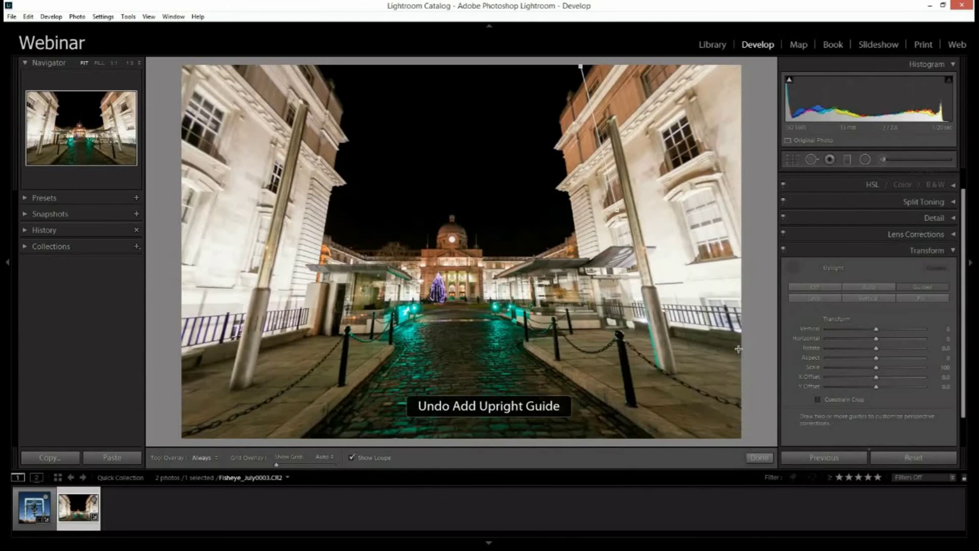
left_click(801, 267)
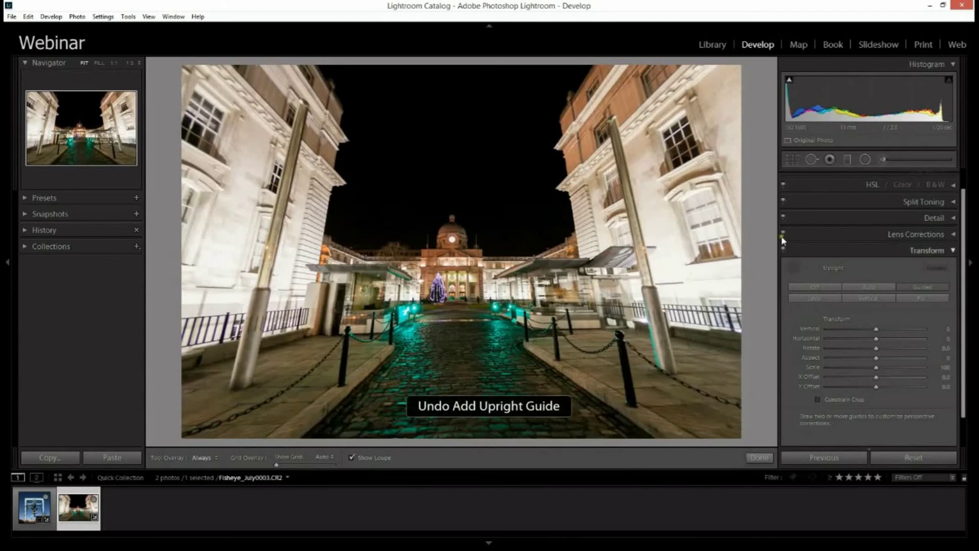
Apply Auto Upright to the night photo and set the Transform Vertical value to +5.
left_click(870, 287)
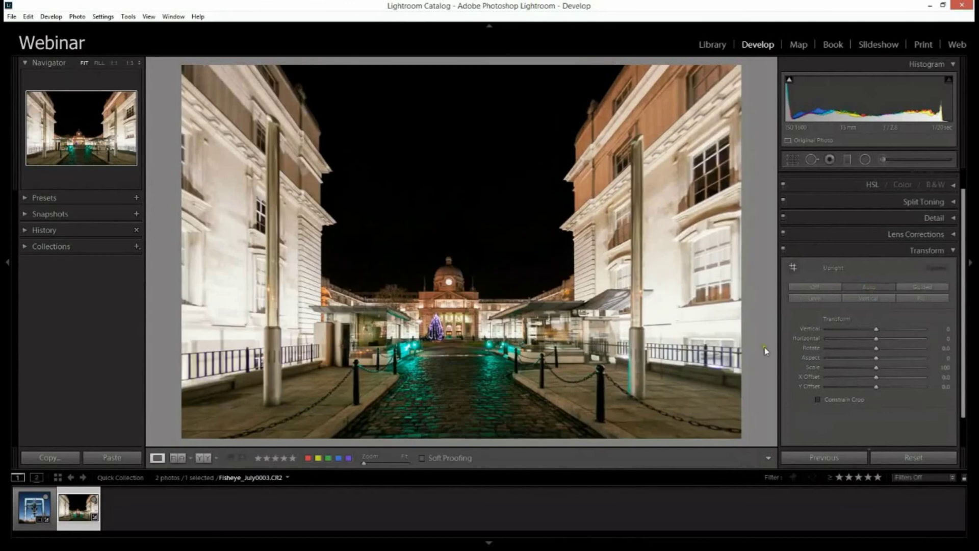
left_click(876, 329)
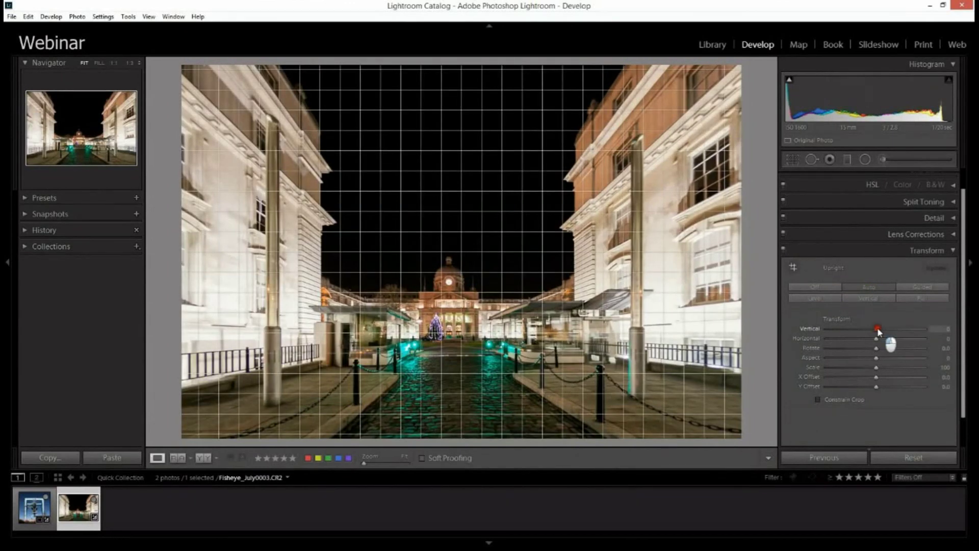
left_click_drag(877, 330, 879, 329)
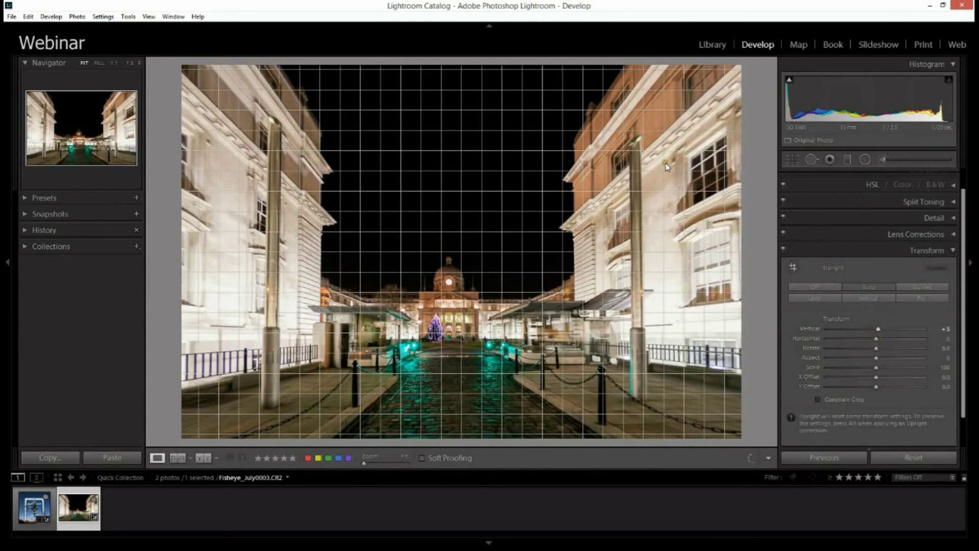
Start cropping the night photo, try the 1 x 1 ratio, and switch the crop aspect to Custom.
left_click(793, 159)
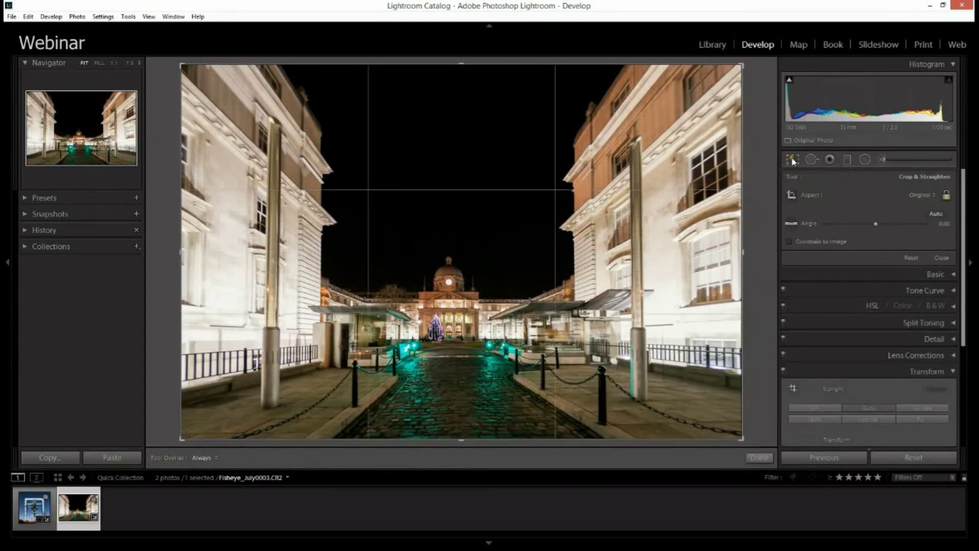
left_click(921, 196)
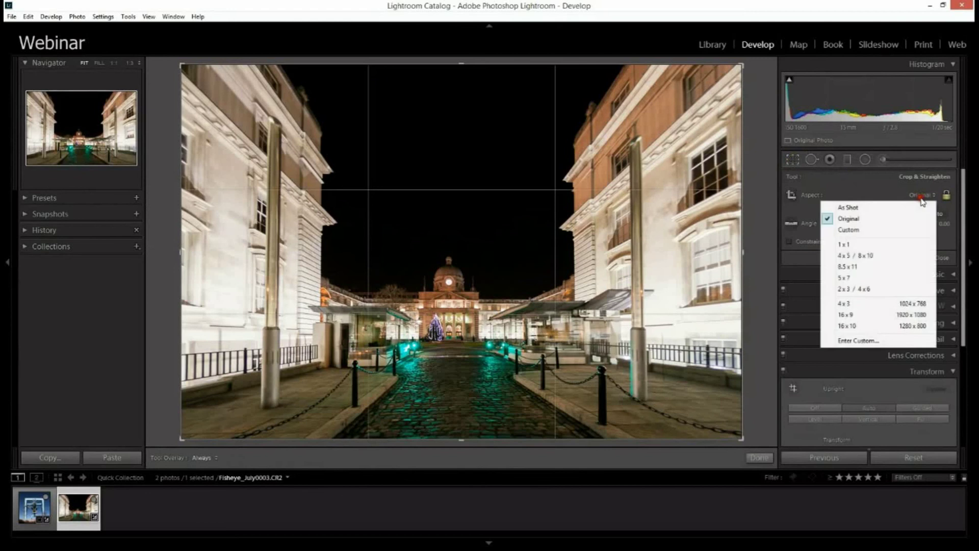
left_click(884, 244)
left_click(921, 196)
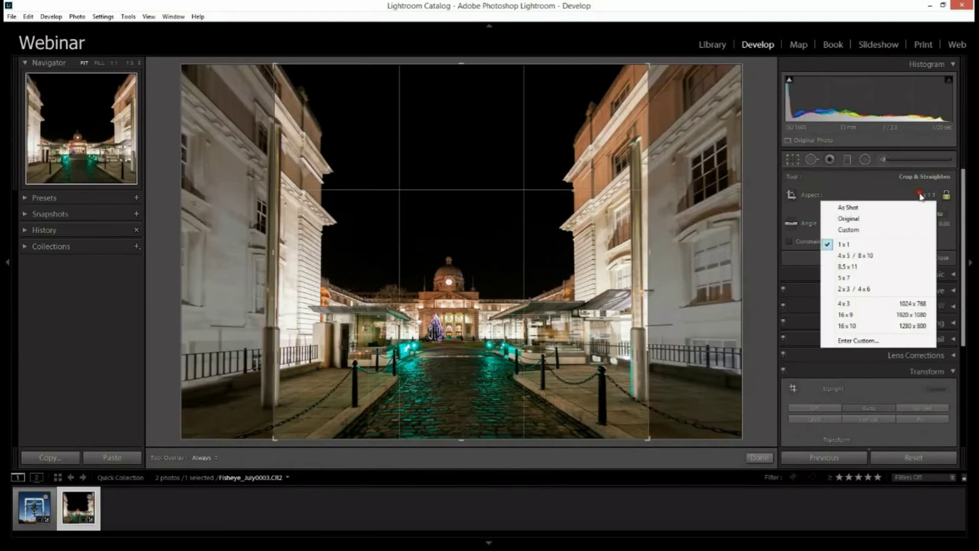
left_click(890, 229)
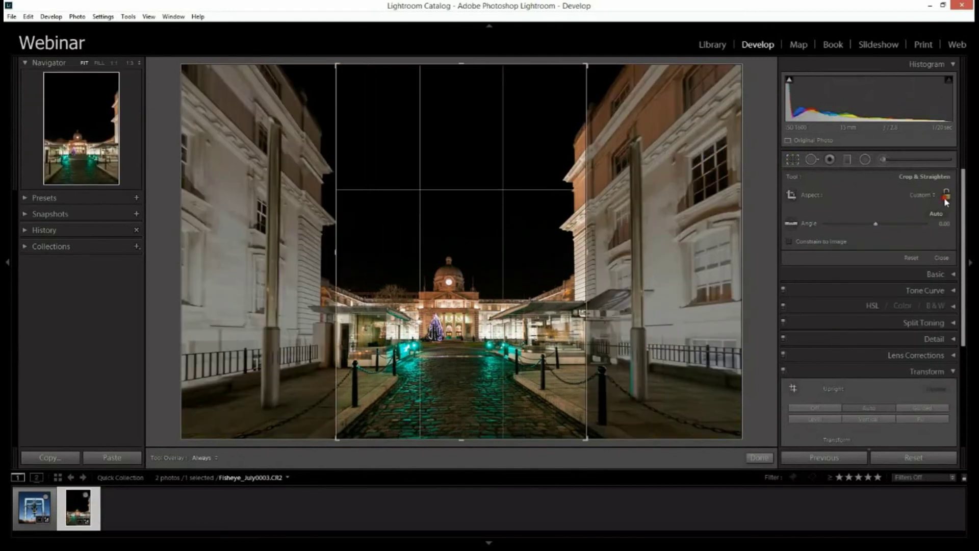
Crop away a strip of sky while keeping the full width with both buildings, rotate the crop slightly, and apply it.
left_click_drag(461, 64, 459, 117)
left_click_drag(586, 117, 739, 107)
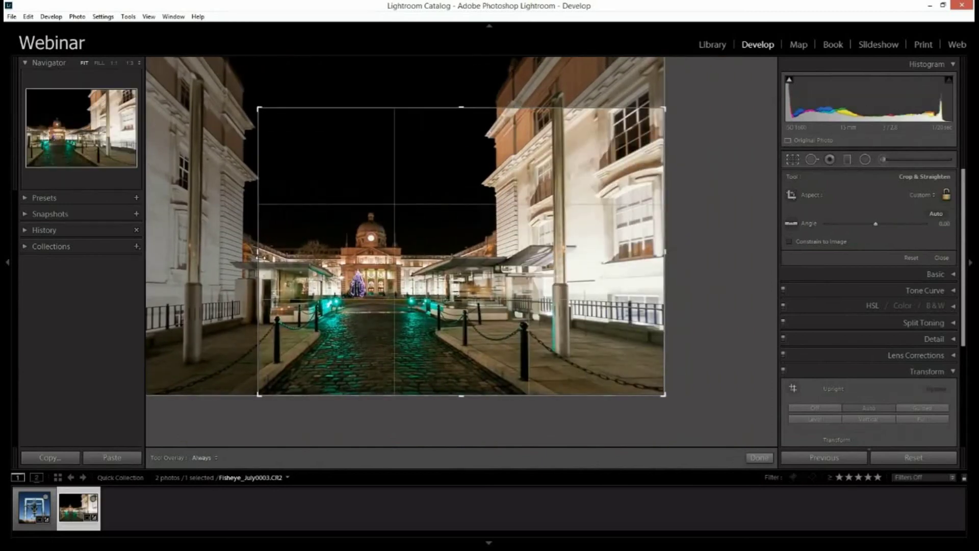
left_click_drag(251, 235, 148, 235)
left_click(462, 105)
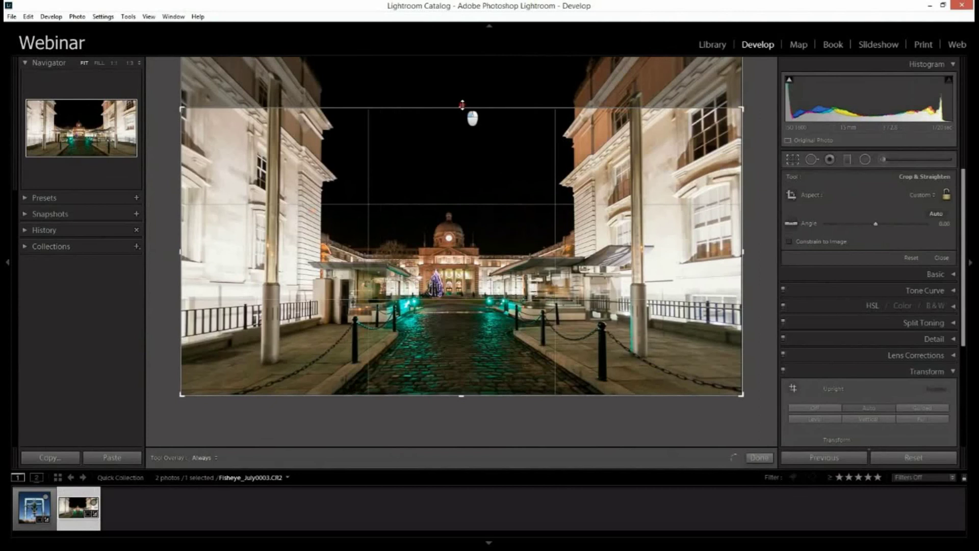
left_click_drag(462, 105, 463, 81)
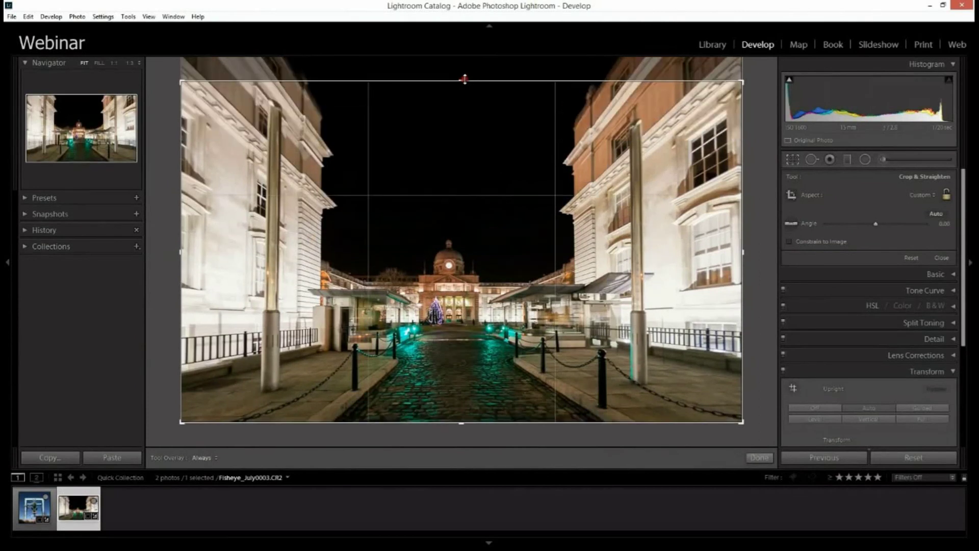
left_click_drag(709, 71, 706, 67)
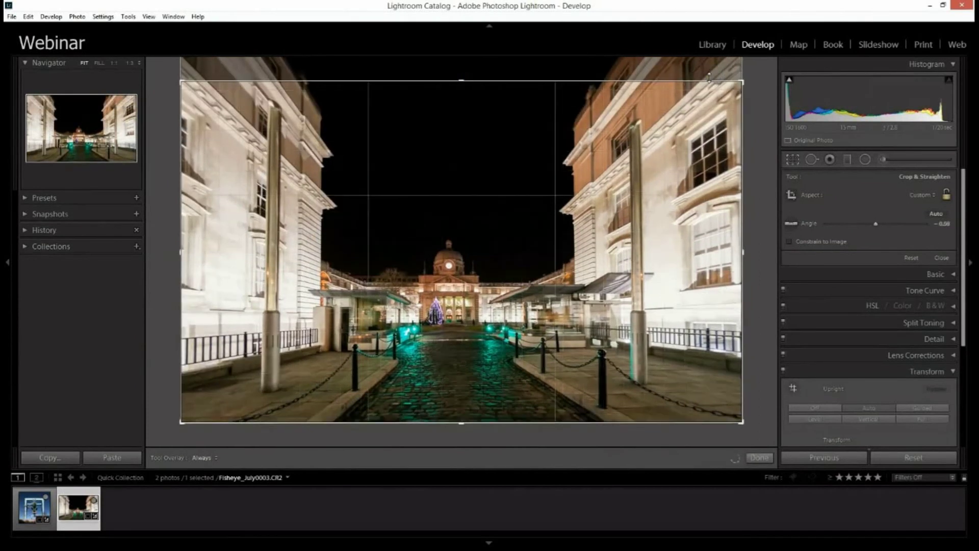
key("Return")
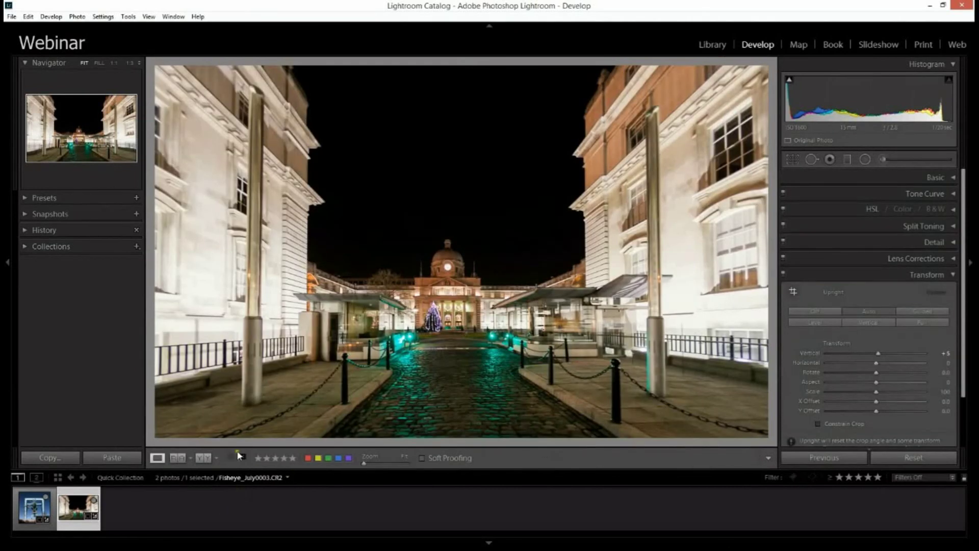
Compare the photo before and after side by side in an enlarged view, and return to the single-photo view.
left_click(202, 457)
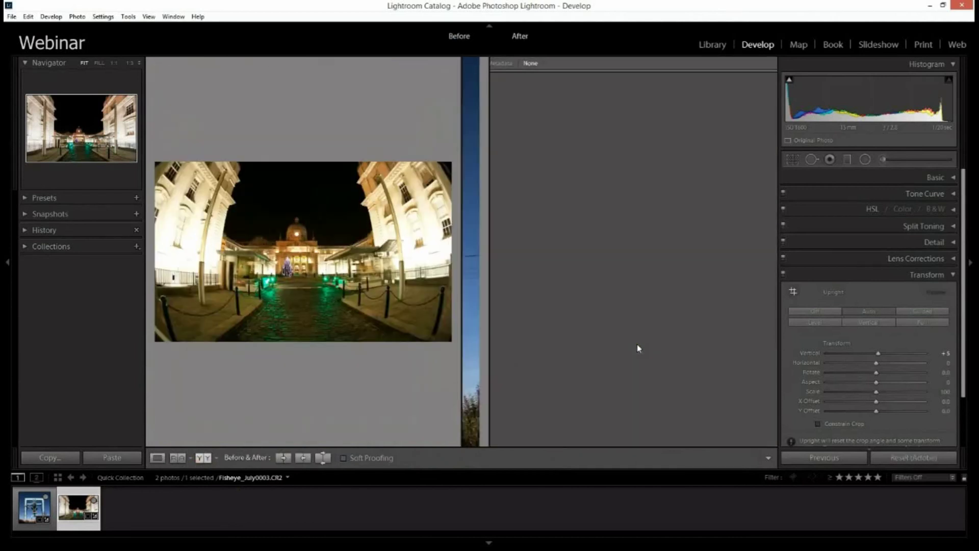
key("shift+Tab")
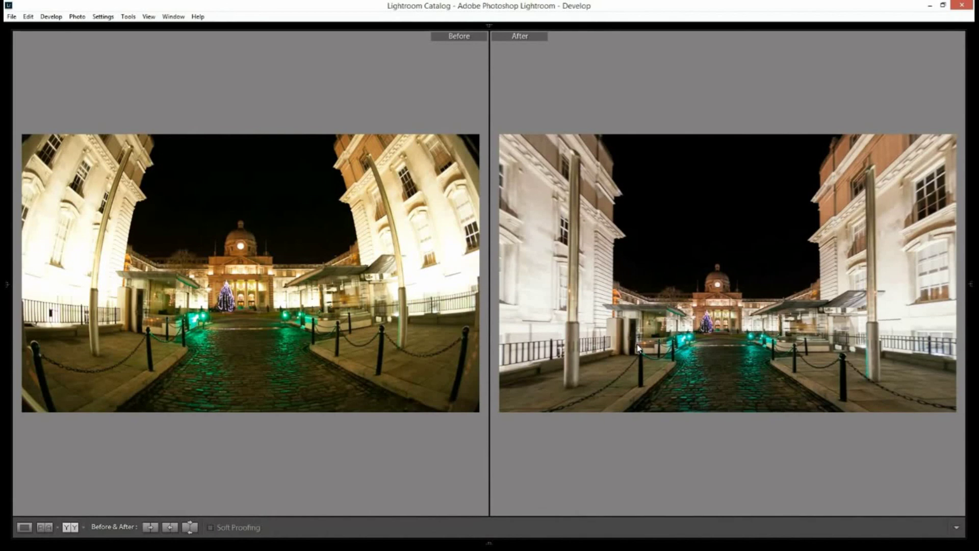
key("g")
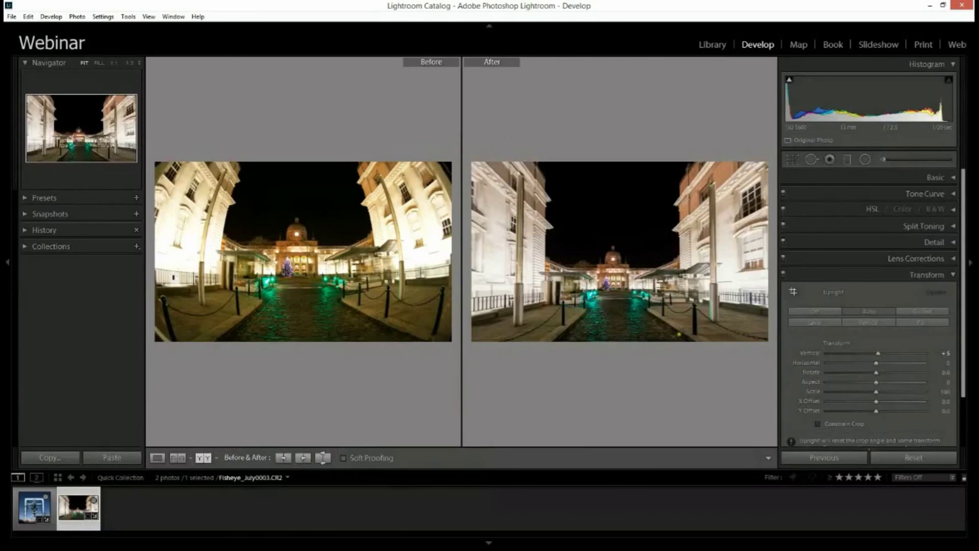
left_click(850, 274)
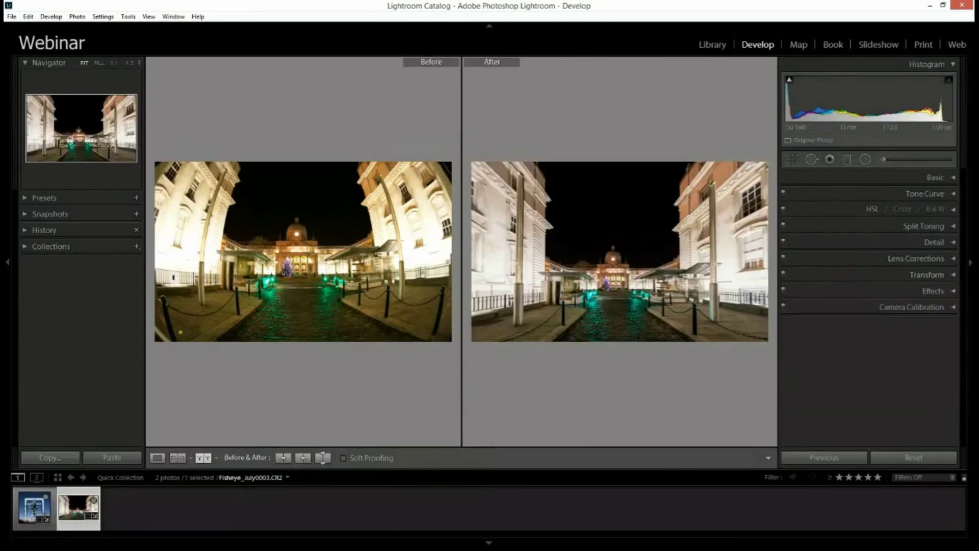
left_click(157, 457)
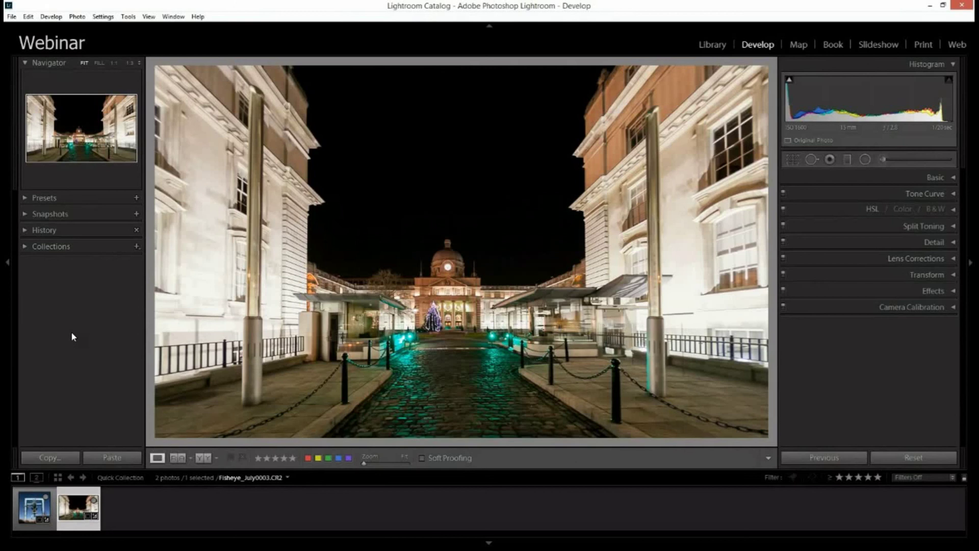
Create a virtual copy of the edited night photo and reset all of the copy's adjustments.
right_click(69, 507)
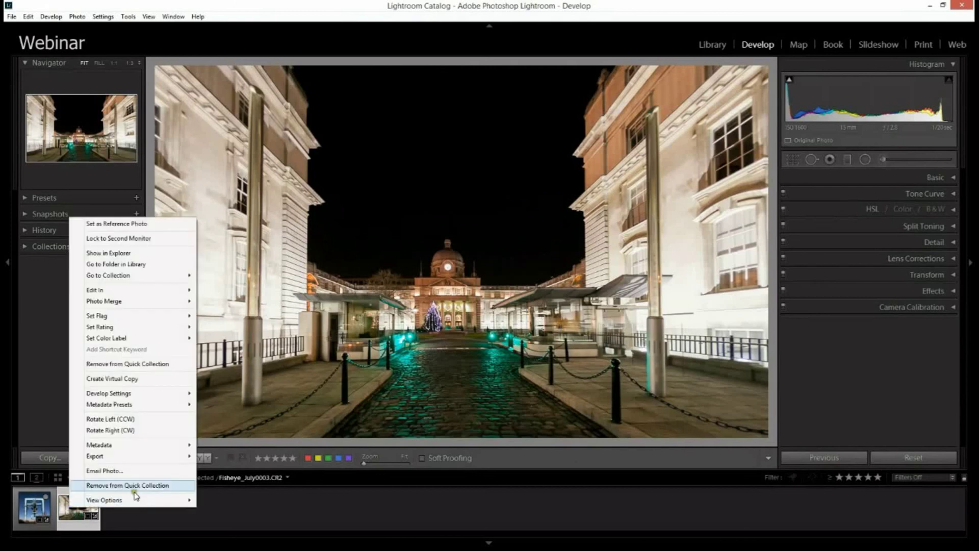
left_click(138, 380)
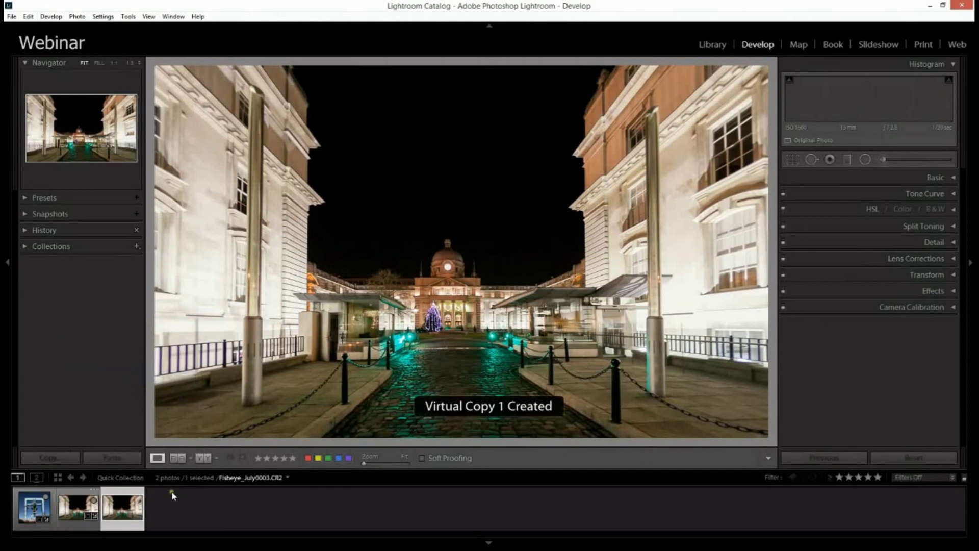
left_click(882, 458)
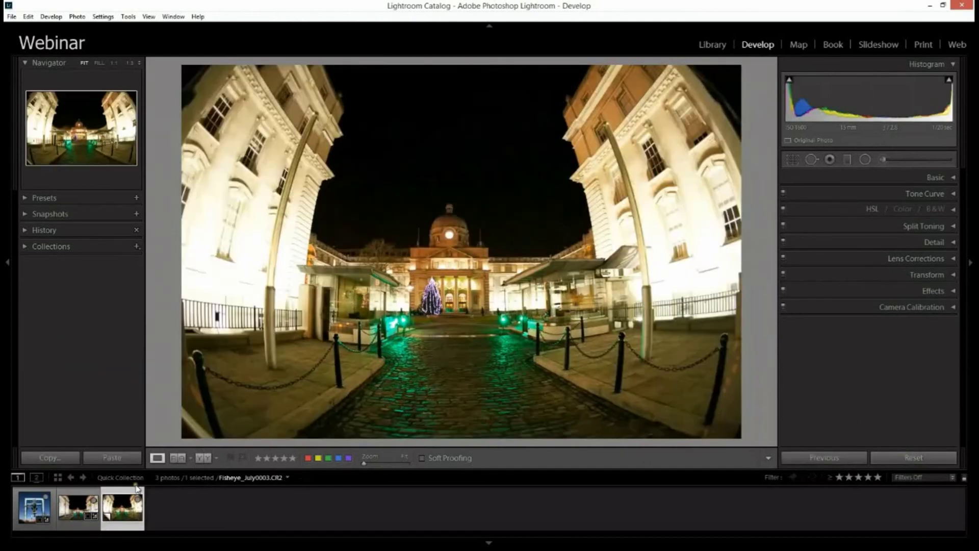
Set the edited night photo as the reference beside the reset copy and compare them in an enlarged view.
left_click(177, 458)
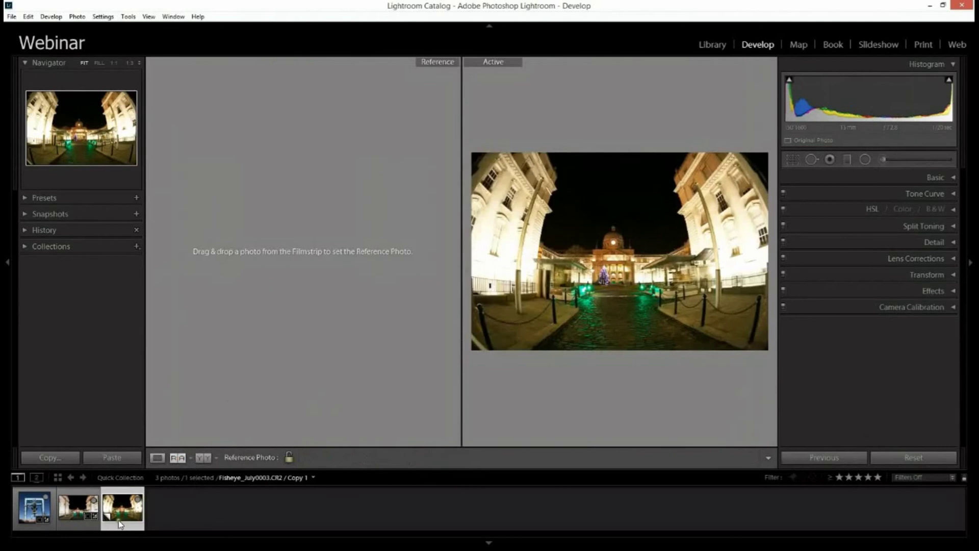
left_click_drag(78, 507, 249, 286)
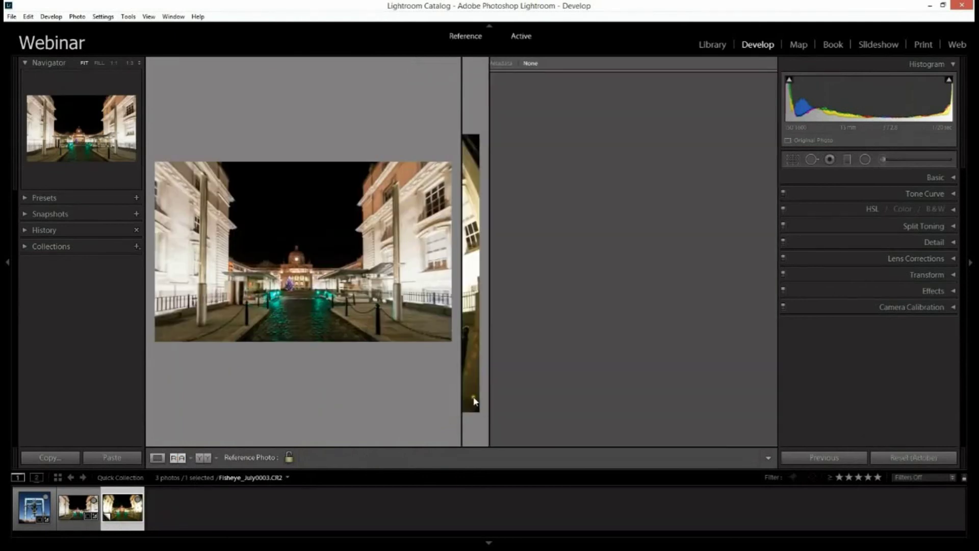
key("shift+Tab")
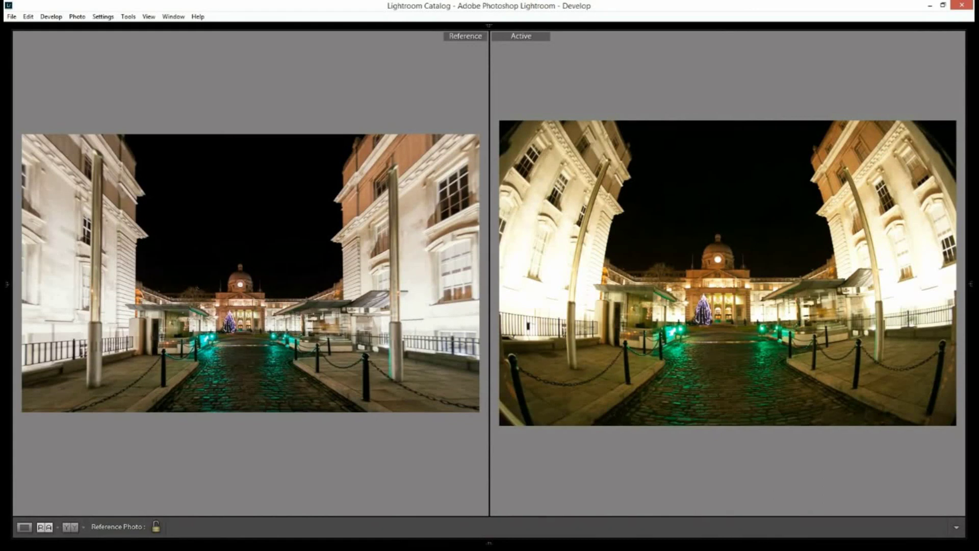
key("shift+Tab")
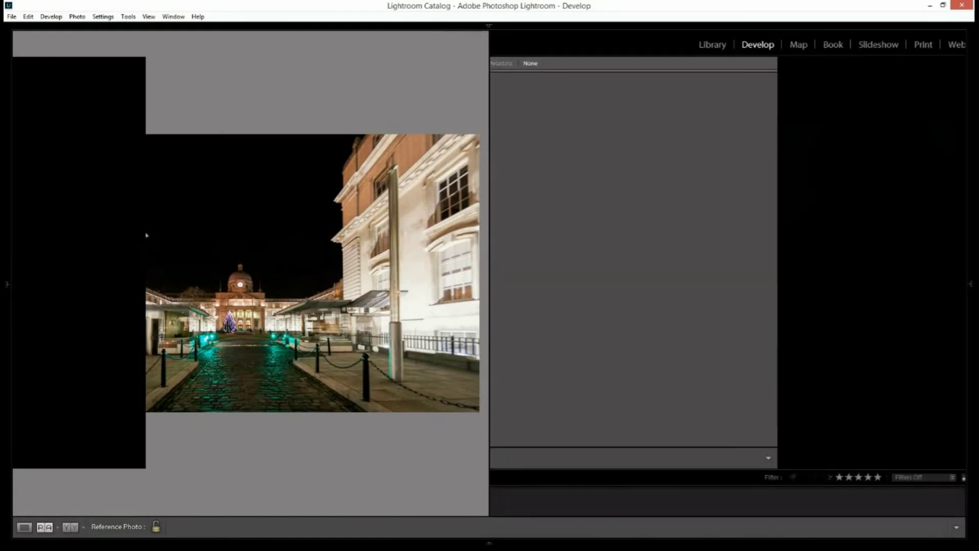